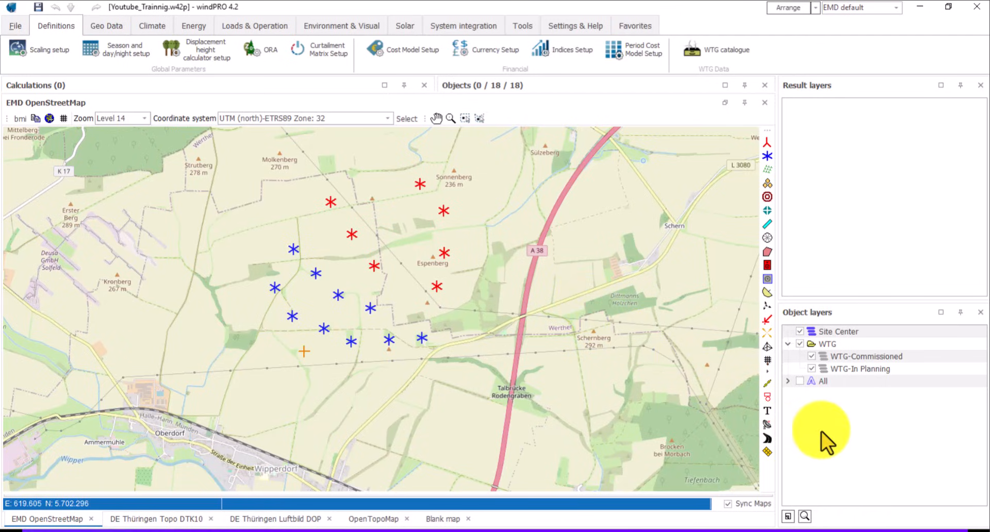
- Add an object layer group named 'Terrain Model' next to the WTG group
right_click(847, 440)
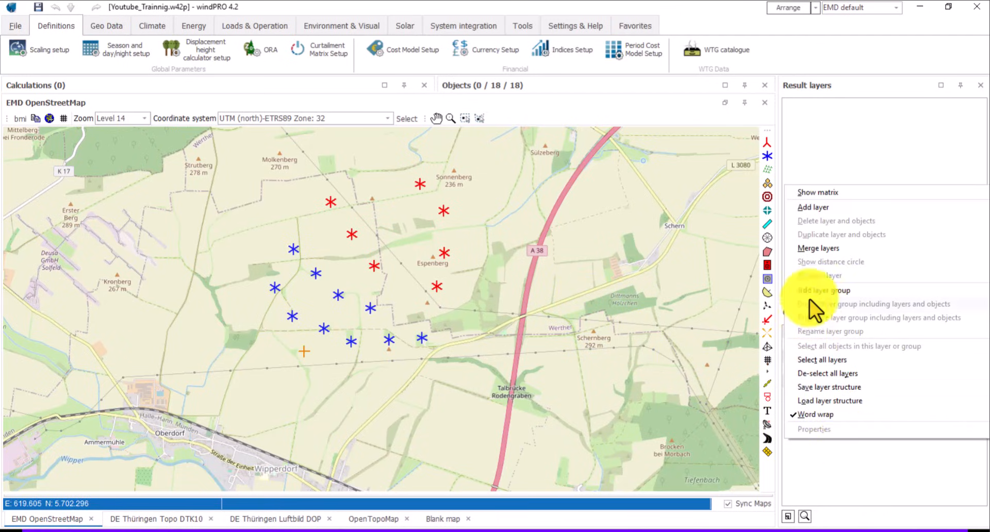
left_click(832, 291)
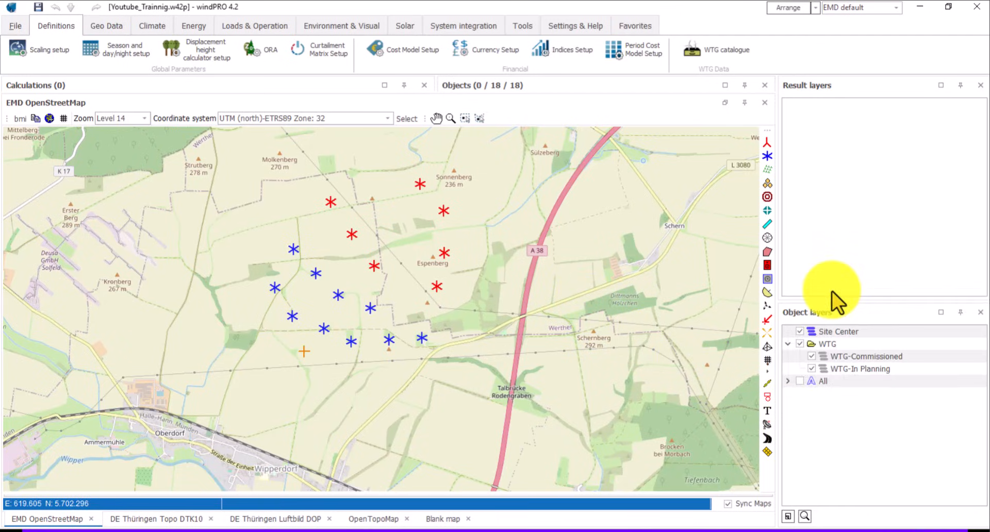
type("Terrain Modell")
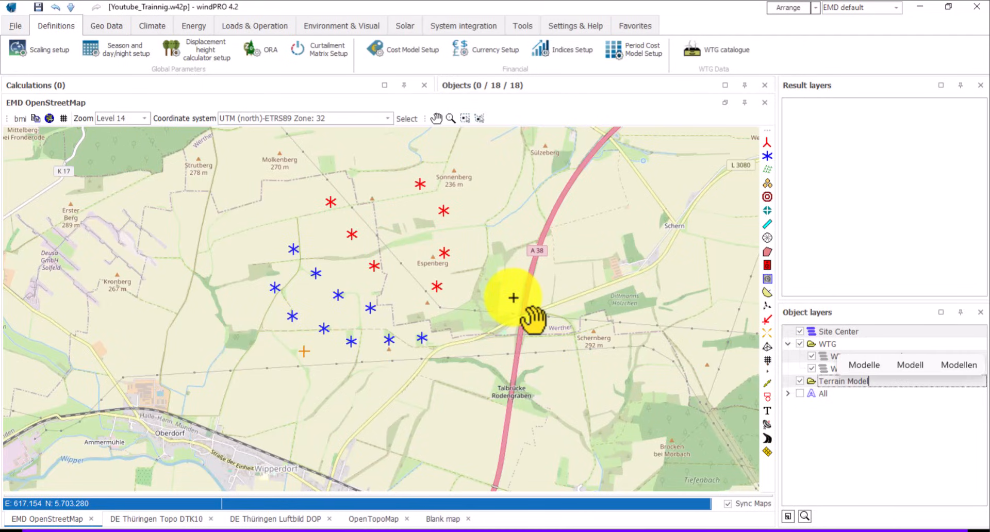
key("Return")
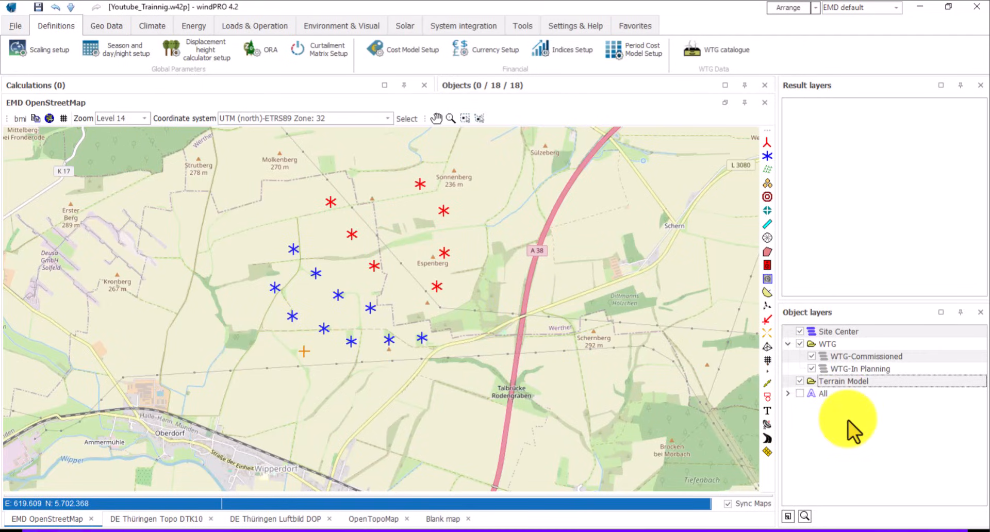
right_click(851, 381)
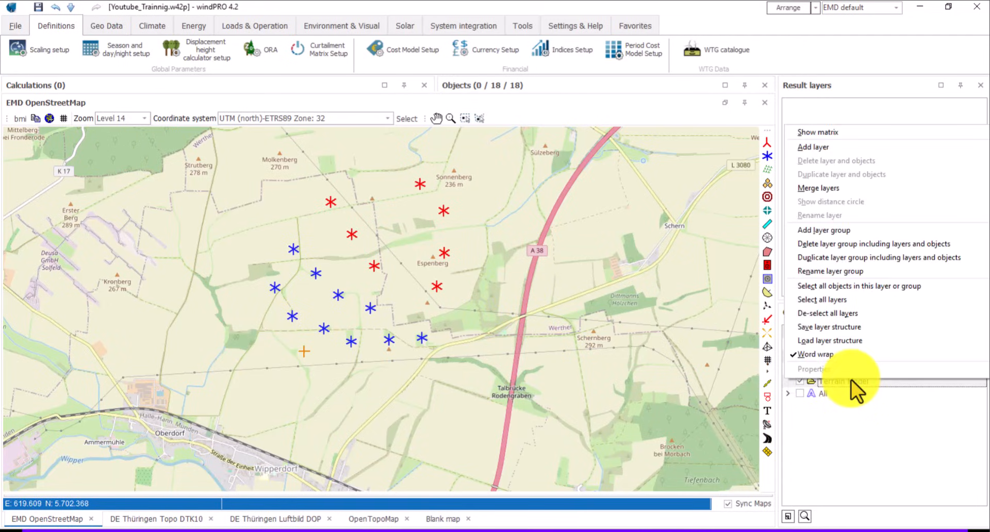
- Create a layer named 'Topography' inside the Terrain Model group
left_click(812, 145)
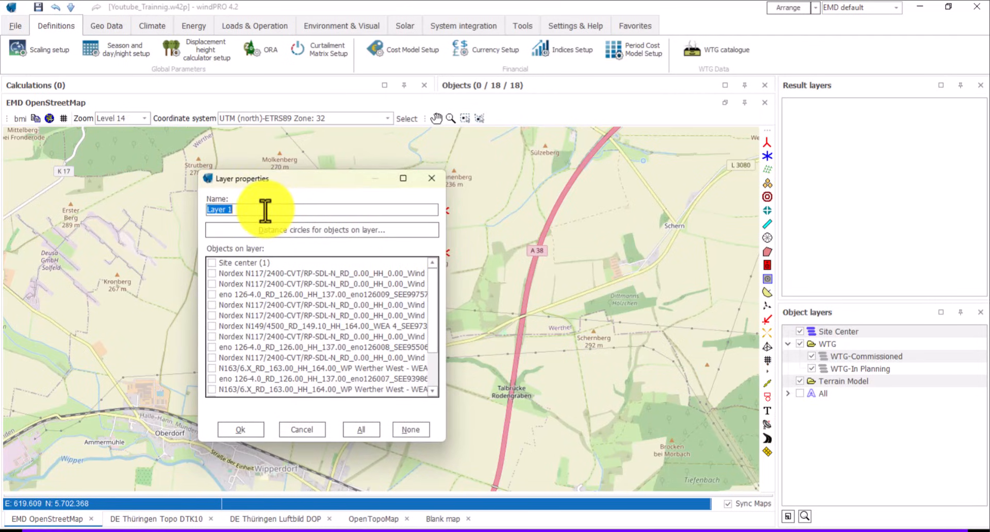
type("Topo")
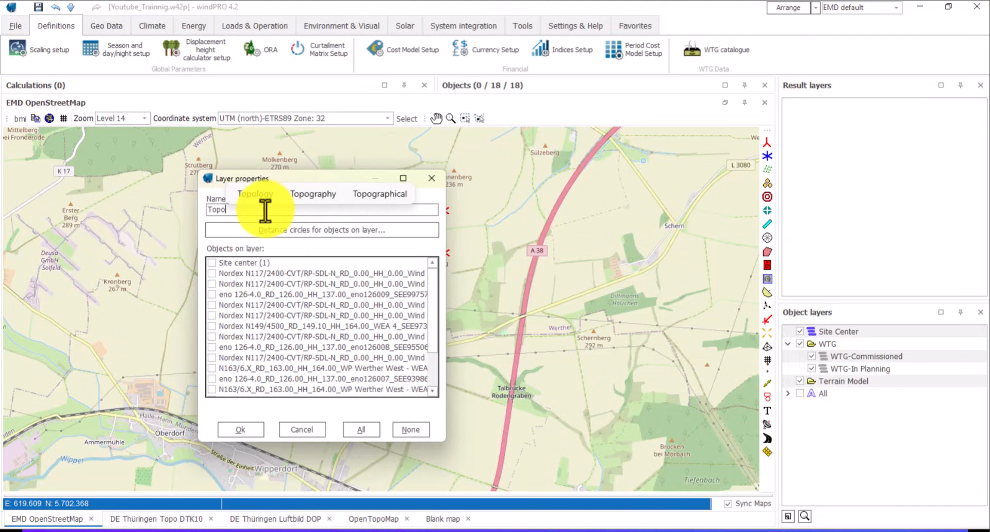
left_click(312, 194)
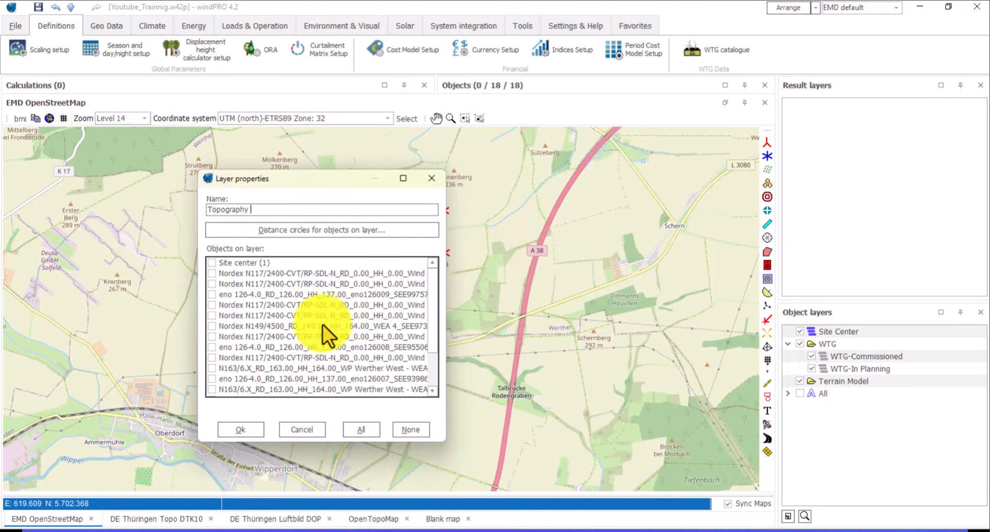
left_click(250, 431)
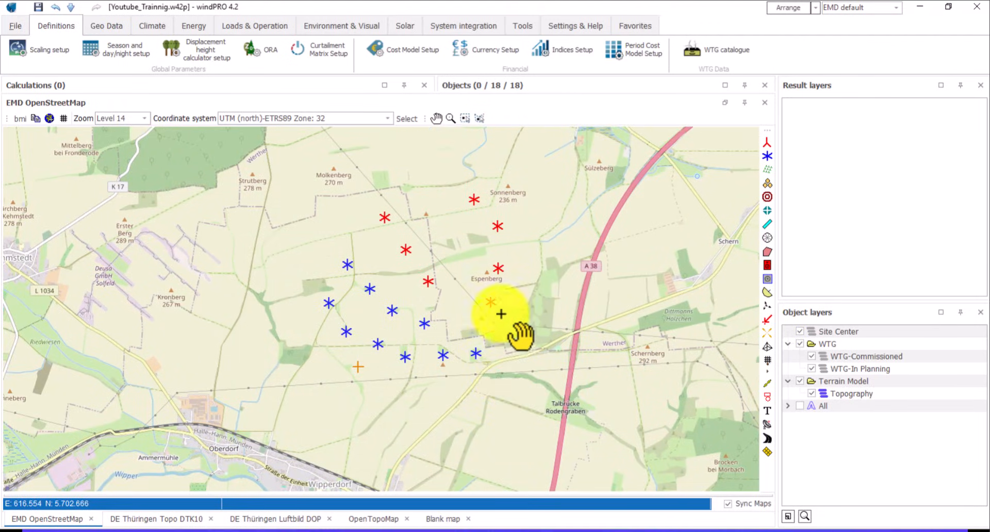
- Place an Elevation Grid Data Object on the map southeast of the turbines
left_click(766, 281)
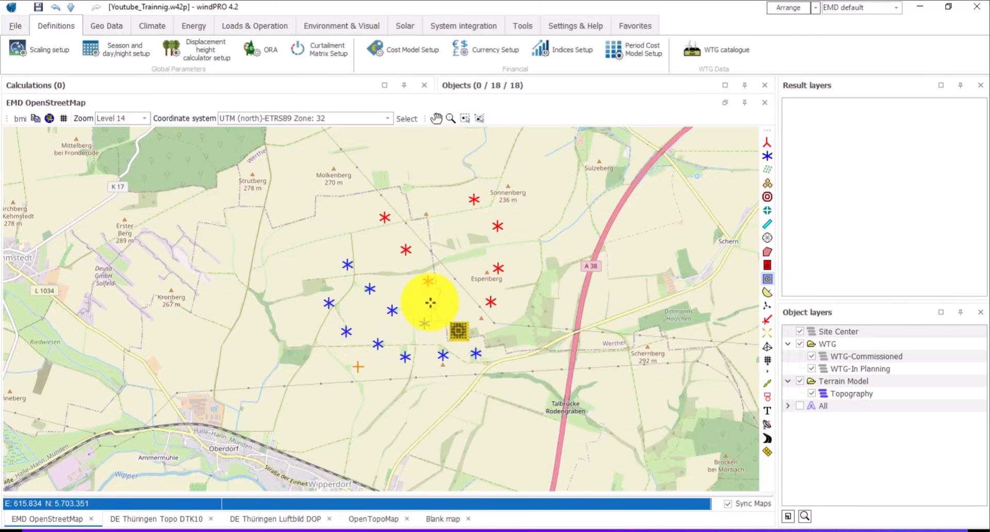
left_click(499, 313)
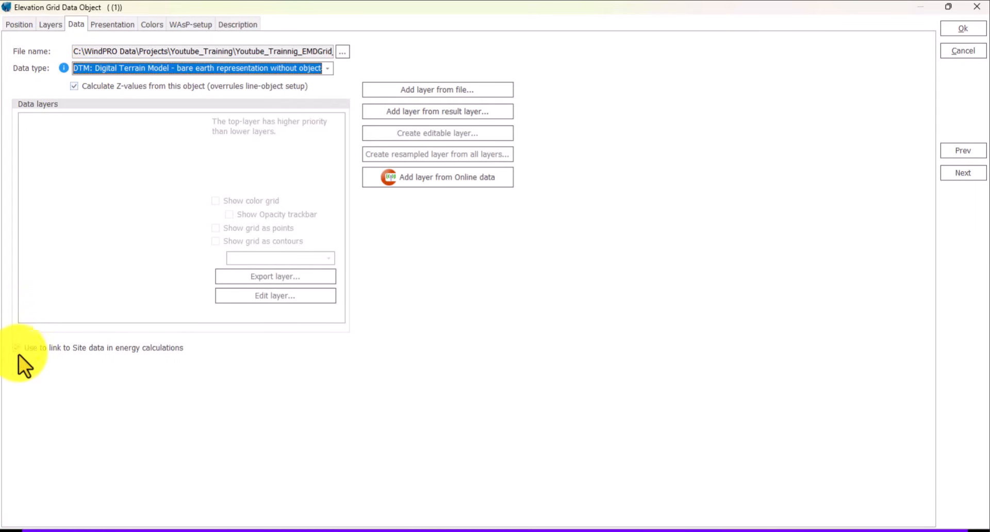
- Keep the grid data type as DTM and bring up the online elevation datasets
left_click(328, 69)
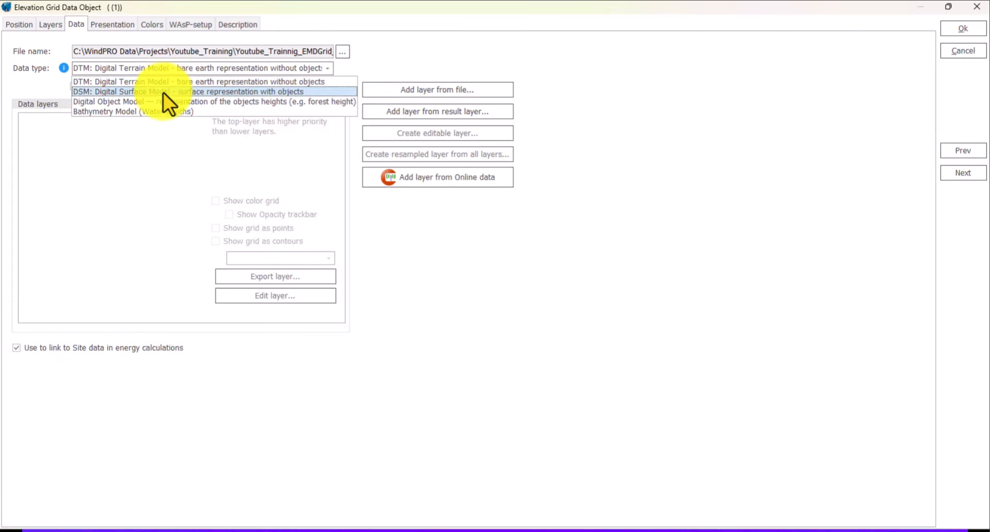
left_click(139, 83)
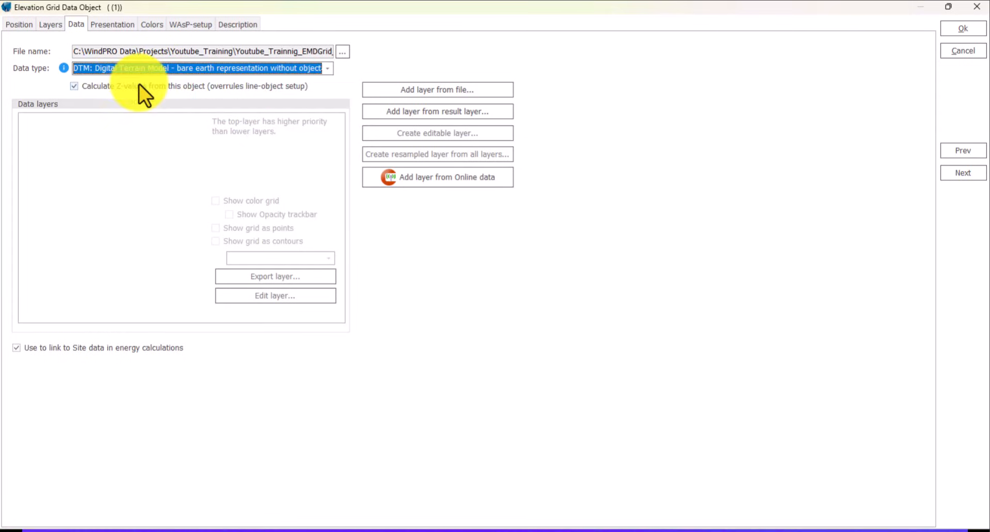
left_click(443, 179)
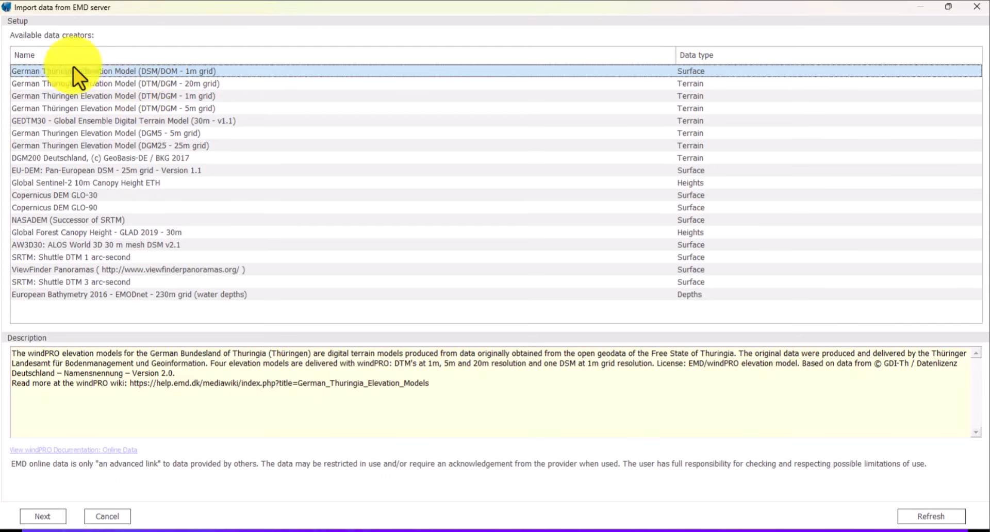
- Compare SRTM and EU-DEM, then choose the Thüringen DTM/DGM 20m grid dataset and continue
left_click(119, 83)
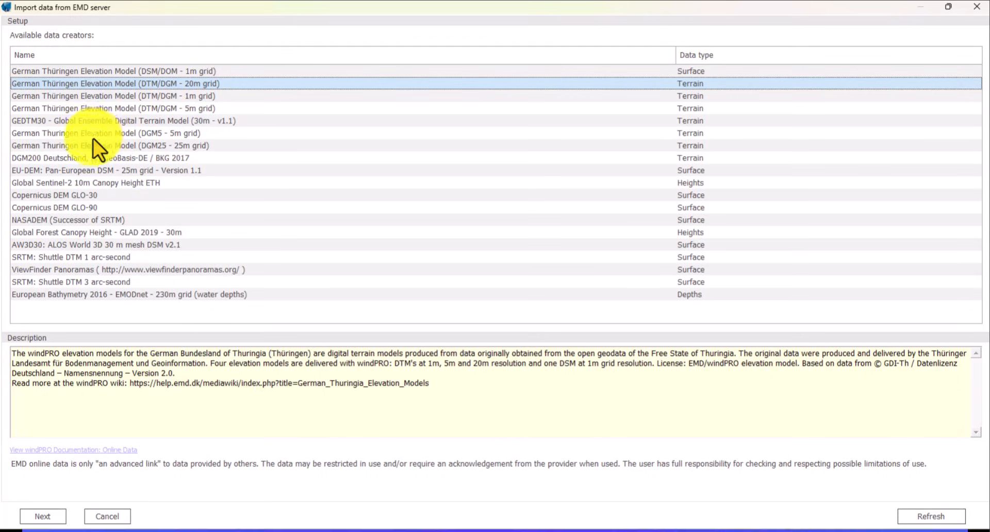
left_click(275, 390)
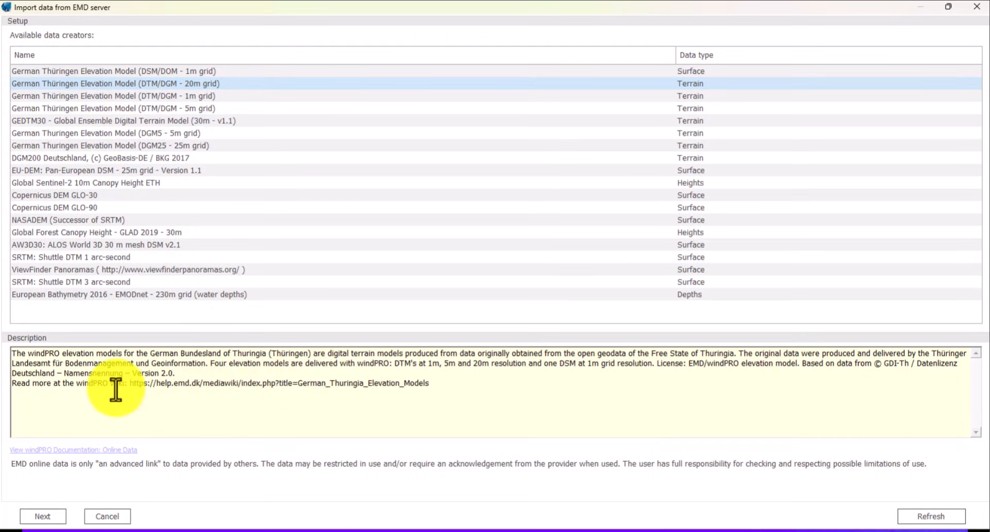
left_click(199, 372)
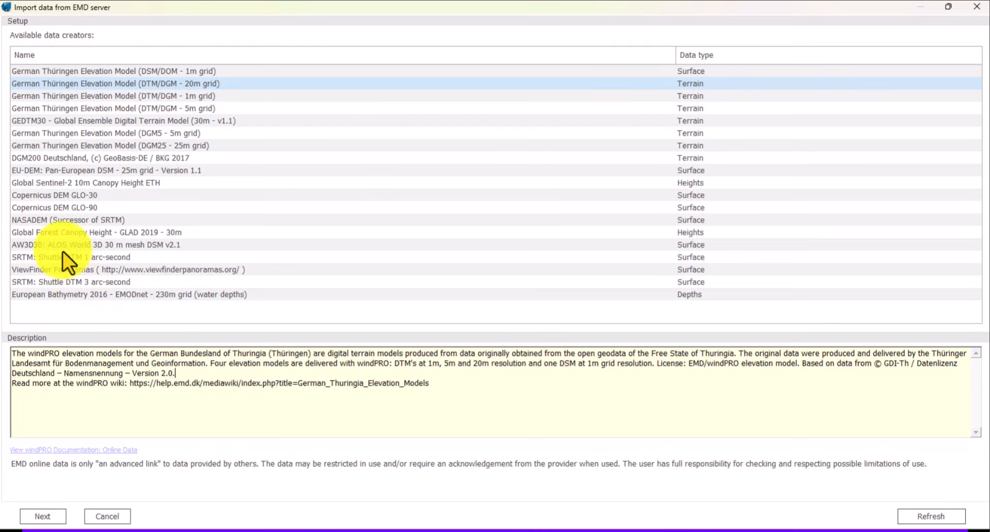
left_click(82, 258)
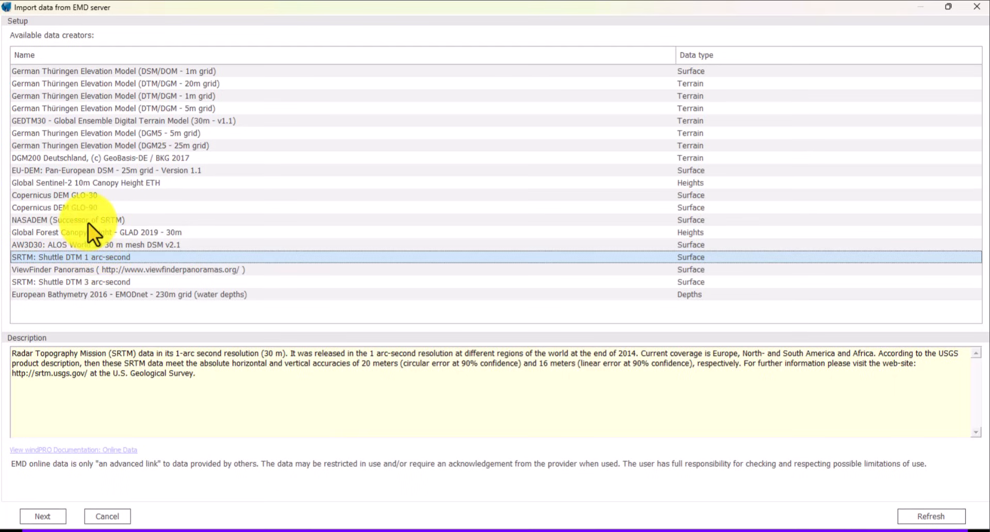
left_click(60, 171)
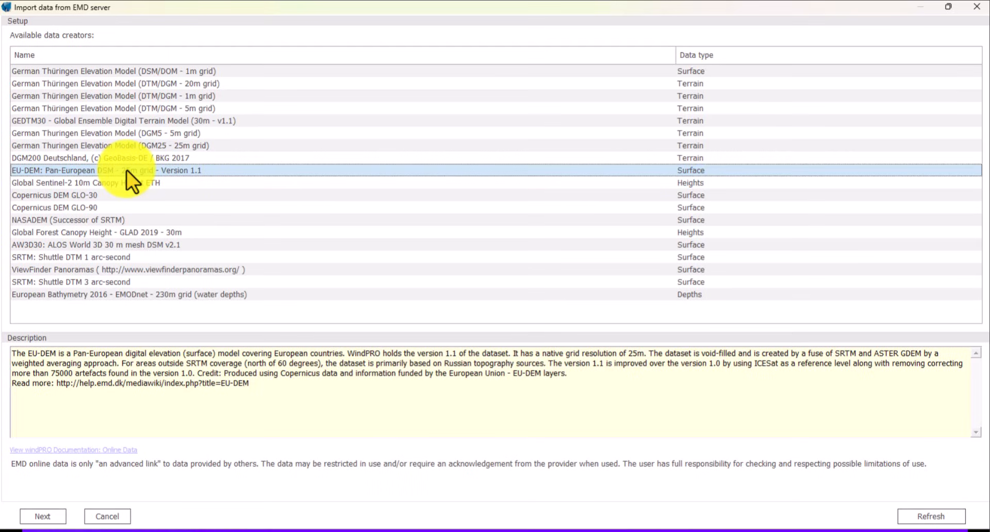
left_click(119, 85)
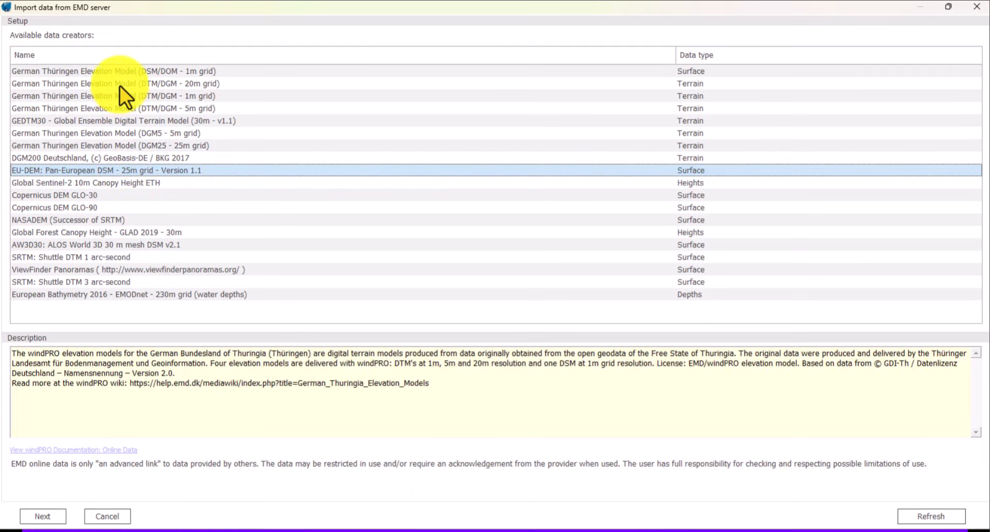
left_click(43, 516)
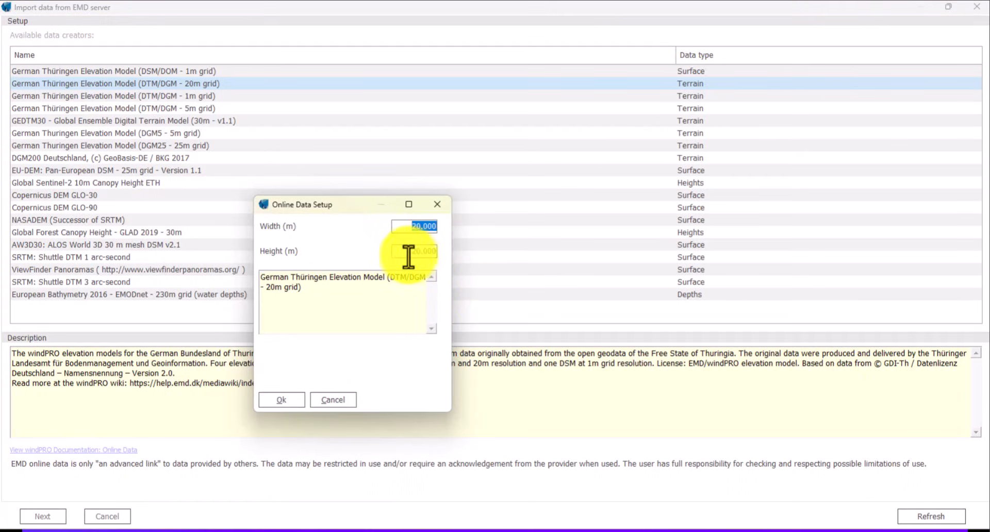
- Download the Thüringen terrain data over a 20.000 by 20.000 m area
left_click(405, 227)
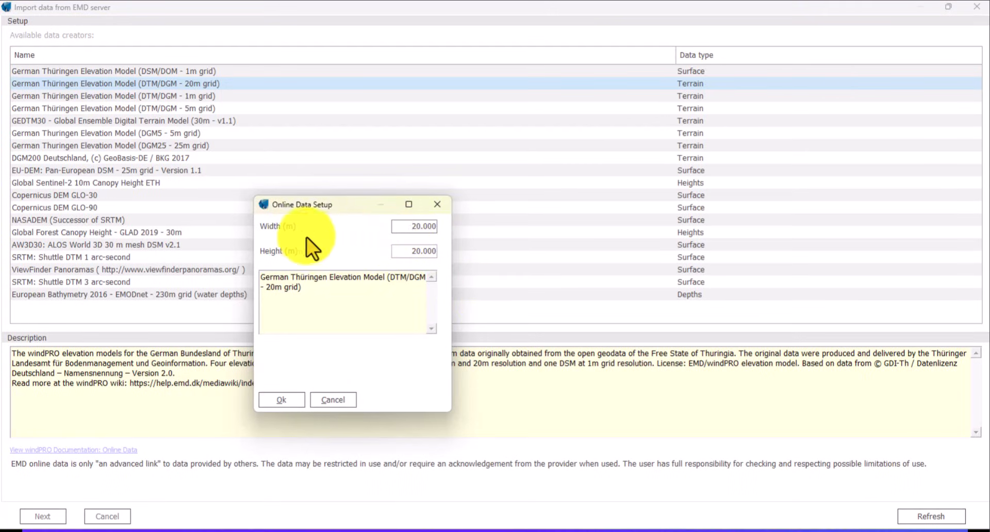
left_click(282, 399)
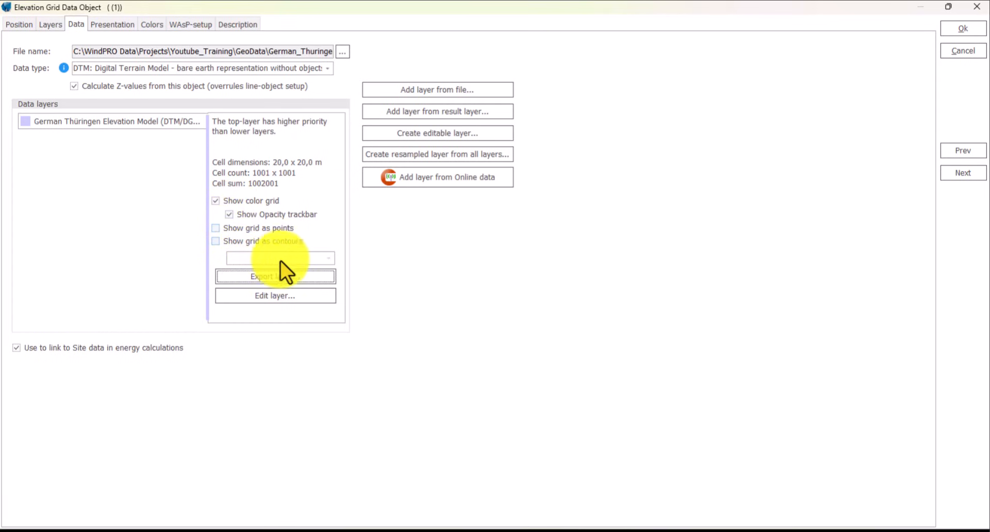
left_click(281, 277)
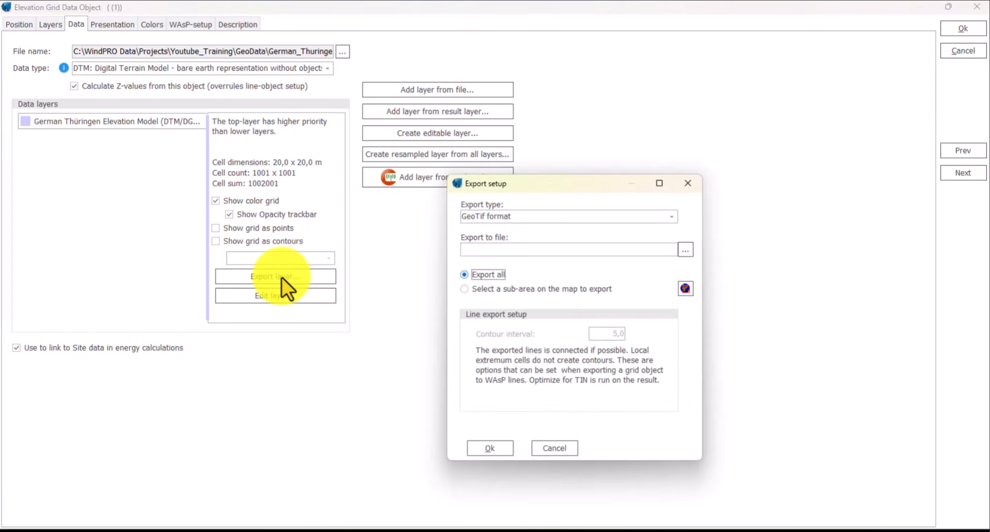
left_click(671, 217)
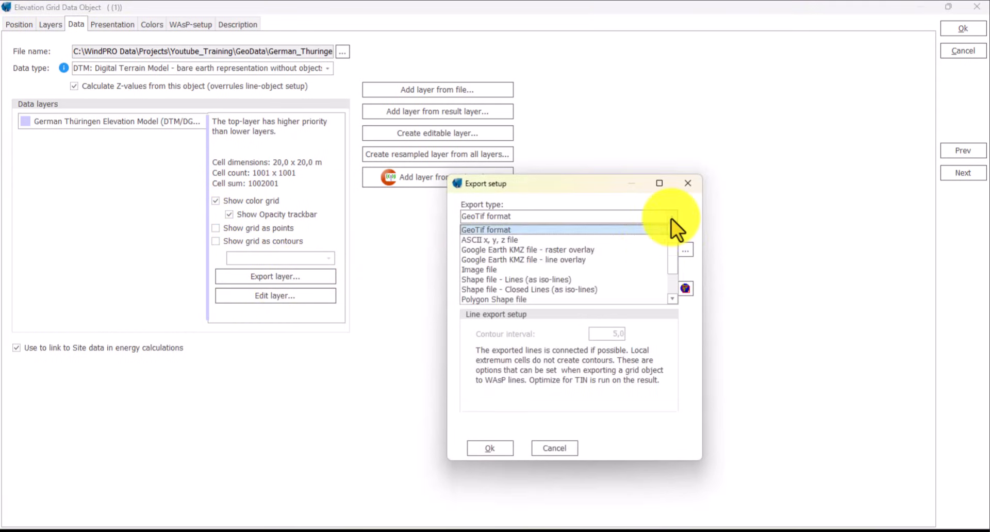
scroll(525, 248, "down", 3)
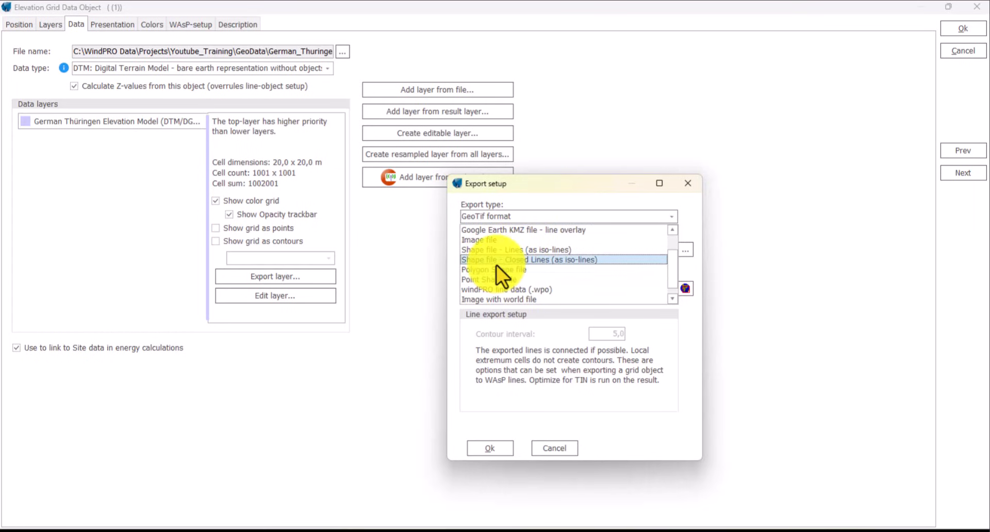
scroll(498, 253, "up", 3)
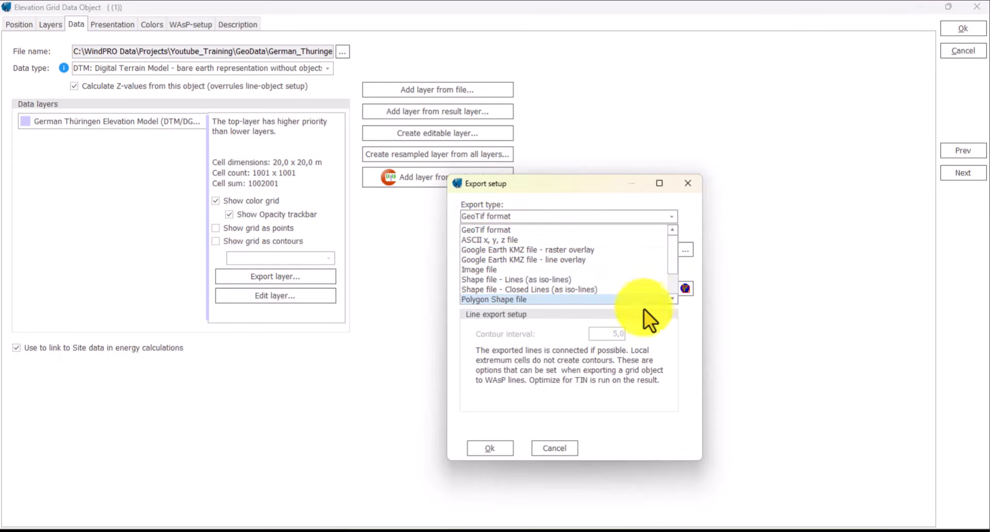
left_click(682, 335)
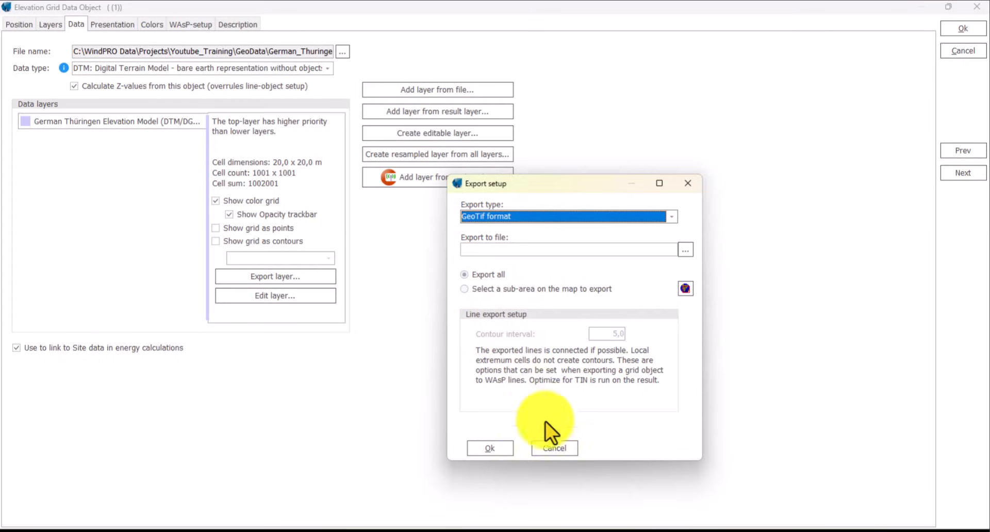
left_click(554, 447)
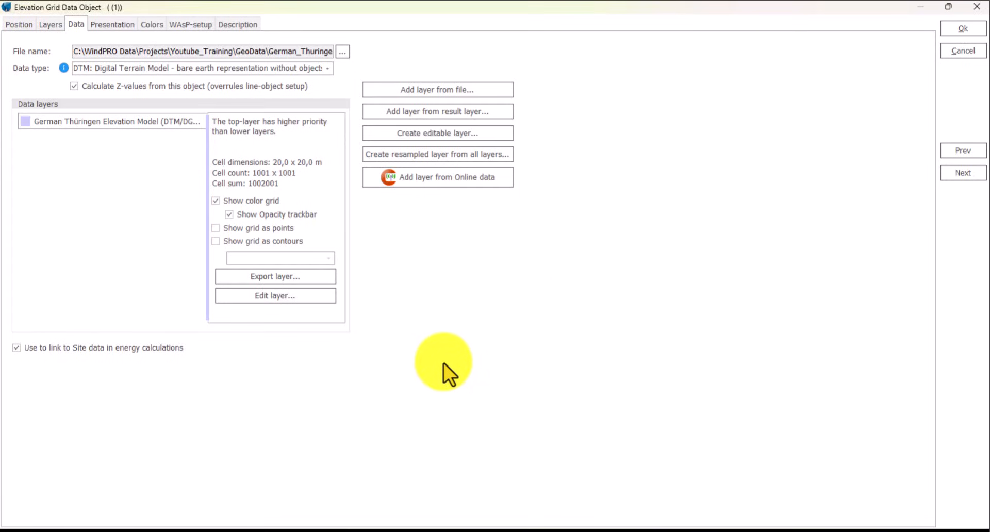
- Finish the elevation grid object, accepting the very large layer warning
left_click(963, 30)
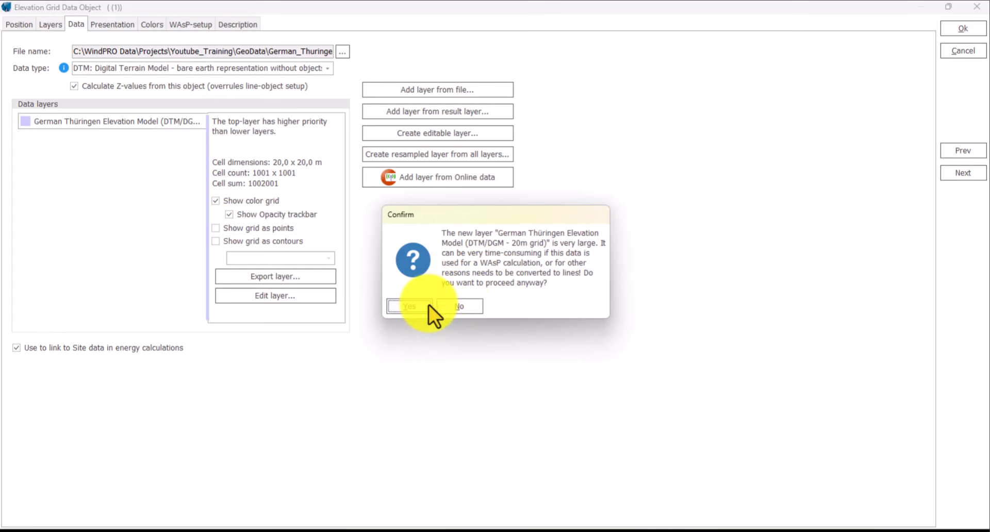
left_click(415, 306)
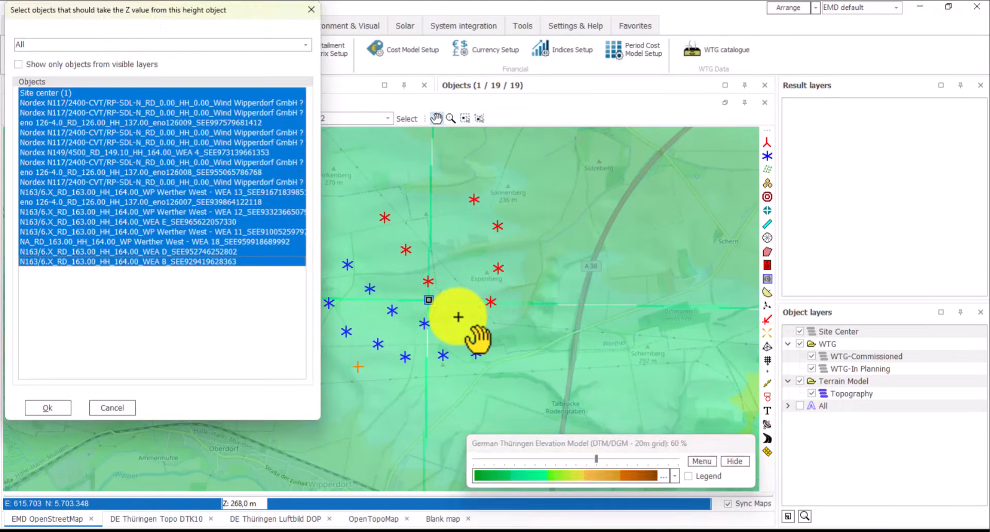
- Apply elevation-model Z values to all objects and recentre the map on the wind farm
left_click(46, 406)
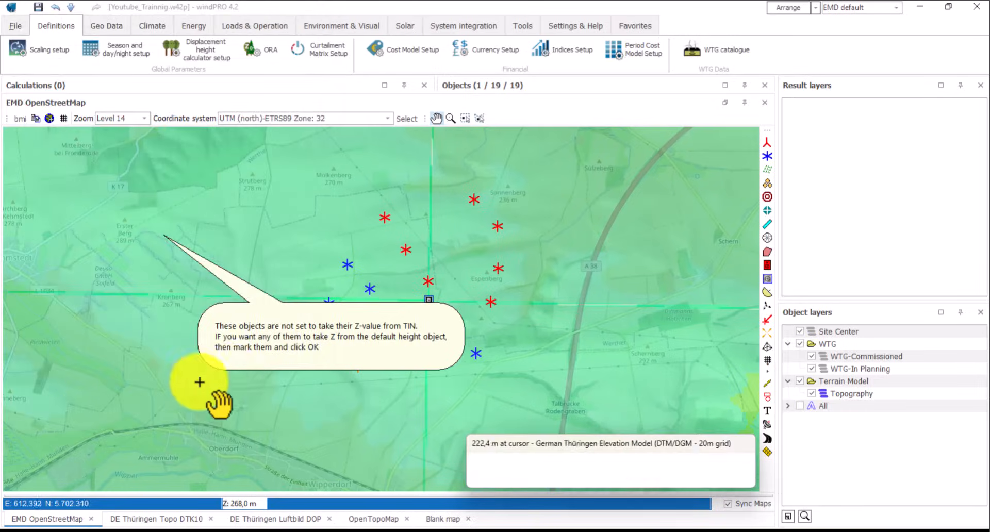
left_click_drag(542, 393, 503, 358)
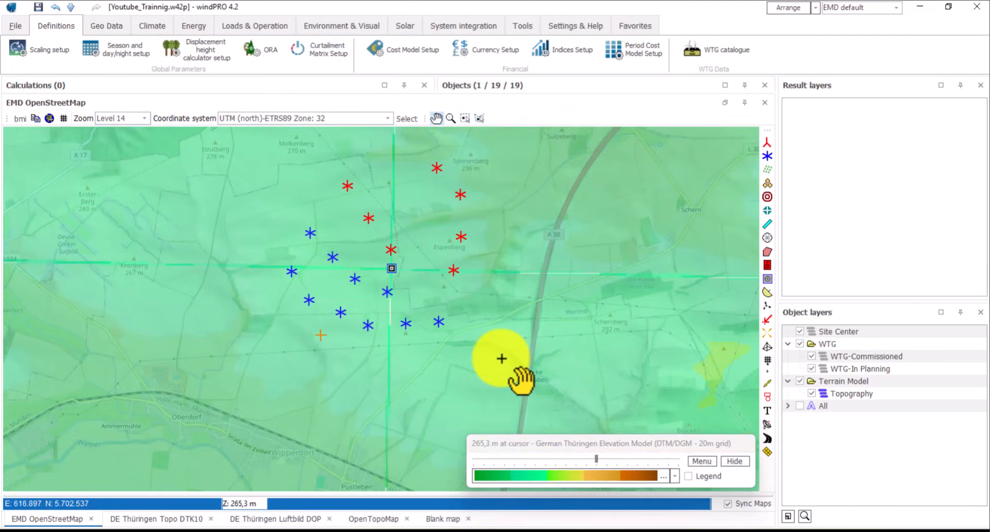
scroll(496, 344, "down", 1)
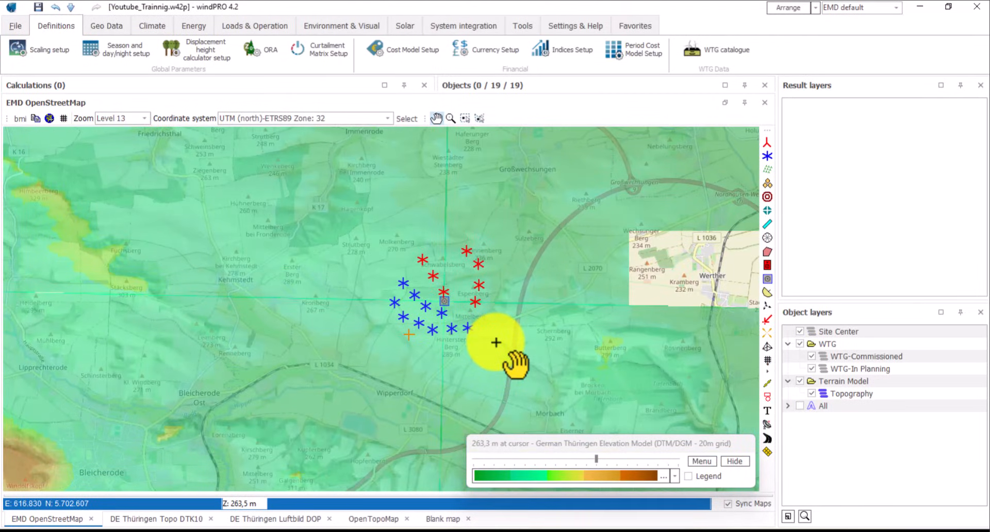
scroll(496, 342, "down", 1)
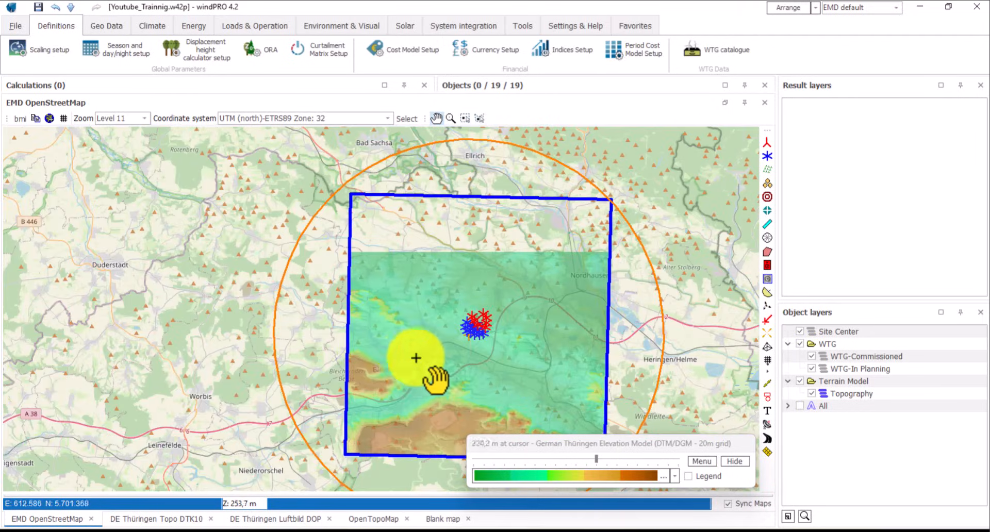
scroll(404, 357, "up", 1)
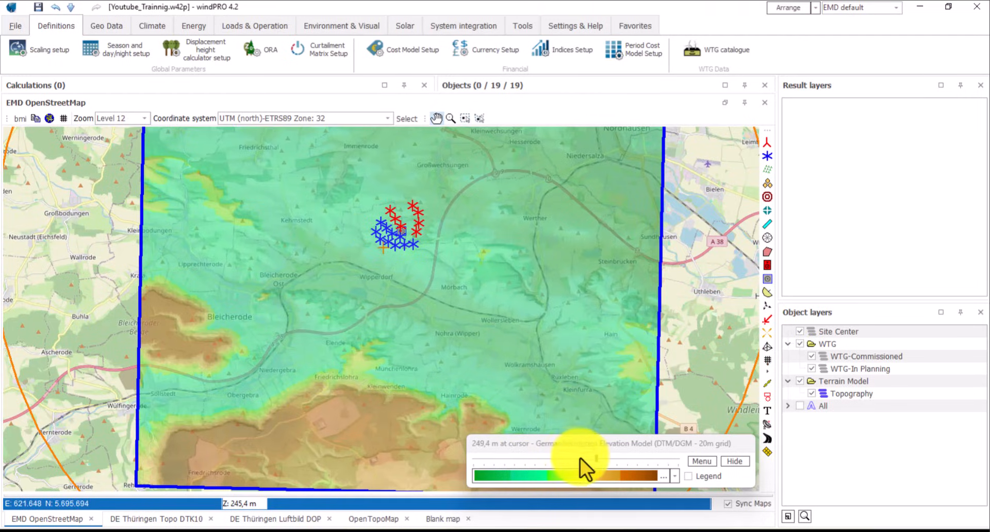
- Set the elevation overlay to partial transparency so the street map shows through
left_click_drag(598, 460, 472, 463)
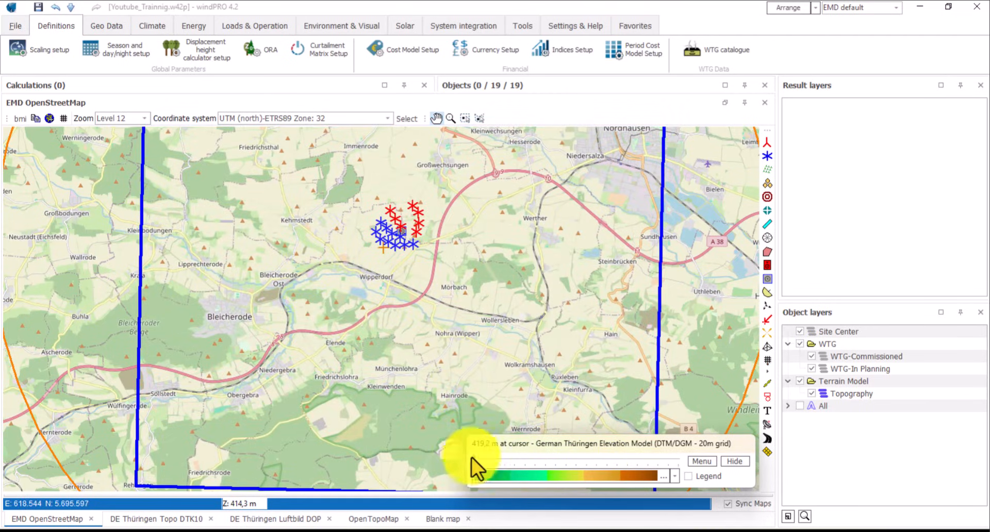
left_click_drag(473, 463, 545, 463)
left_click_drag(385, 302, 367, 318)
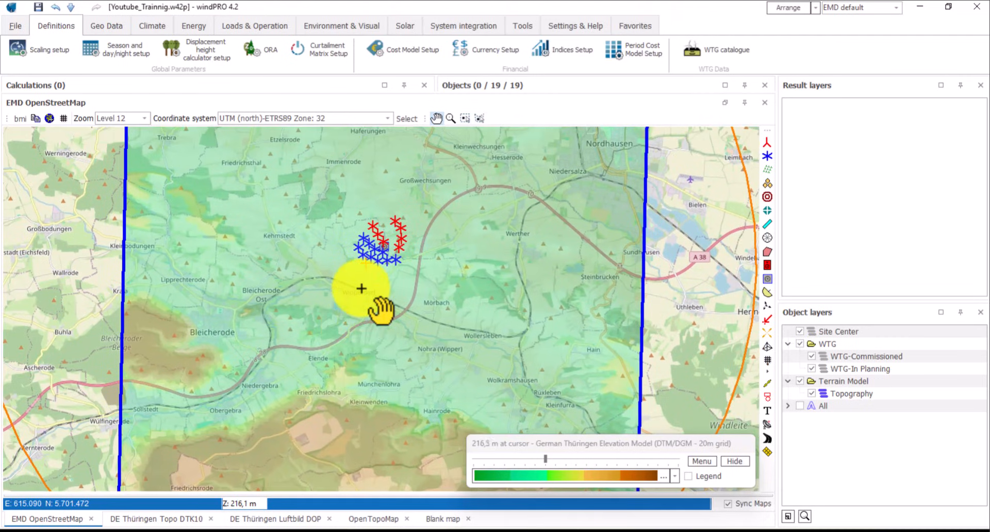
scroll(360, 287, "down", 1)
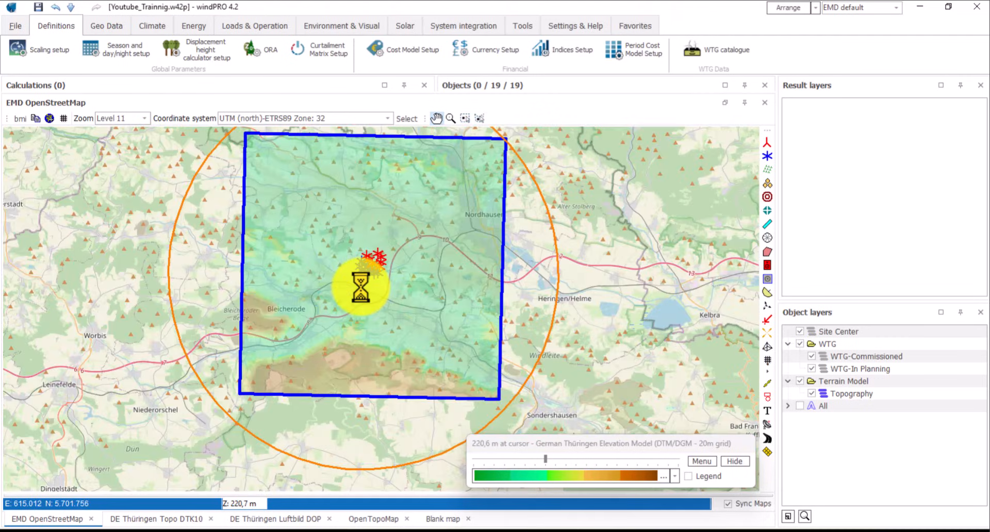
- Apply the 12colors_autoscale scheme and place its elevation legend along the map's left edge
left_click(676, 476)
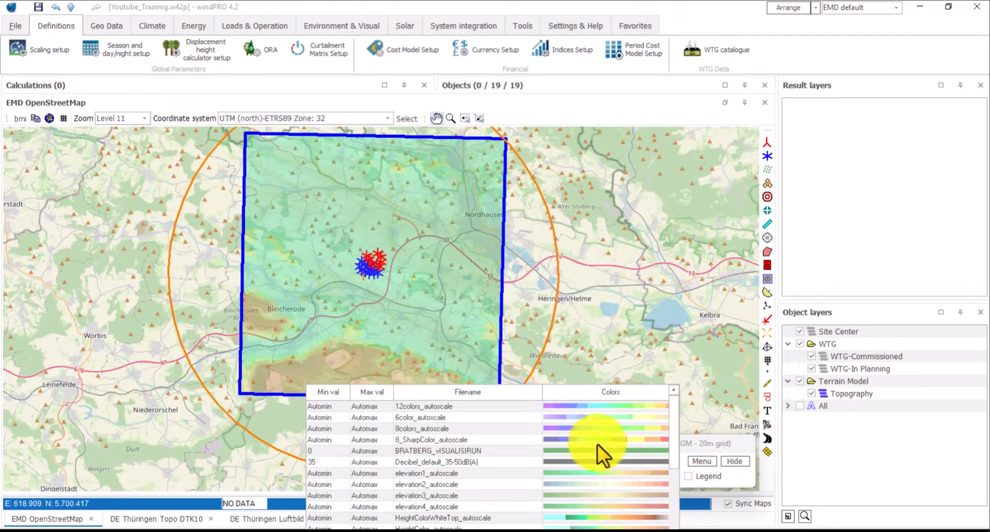
left_click(589, 407)
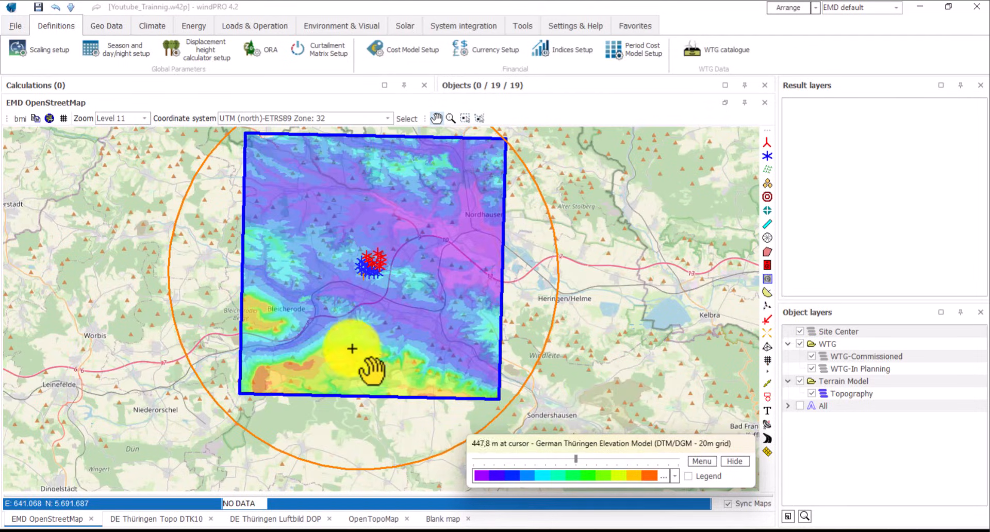
left_click(690, 477)
left_click_drag(84, 88, 179, 173)
left_click_drag(356, 275, 364, 298)
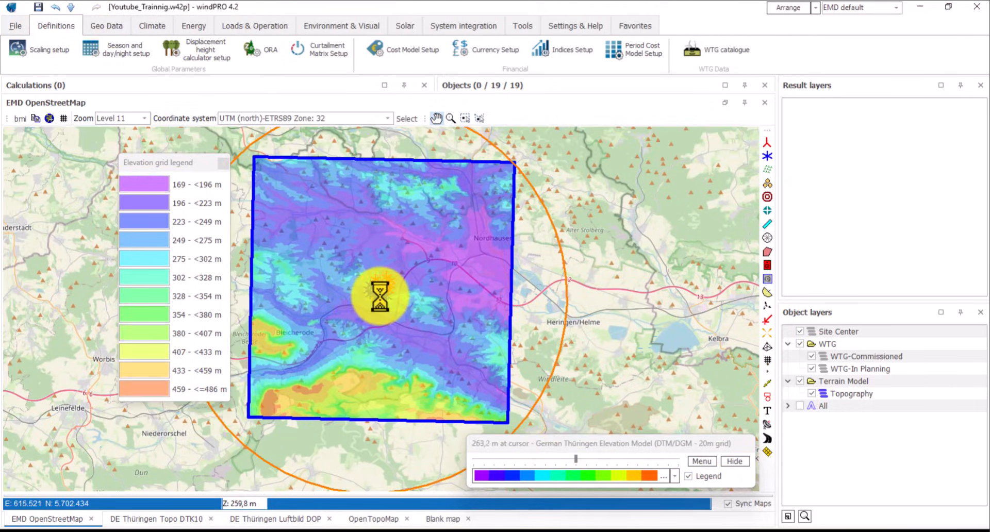
scroll(380, 296, "up", 1)
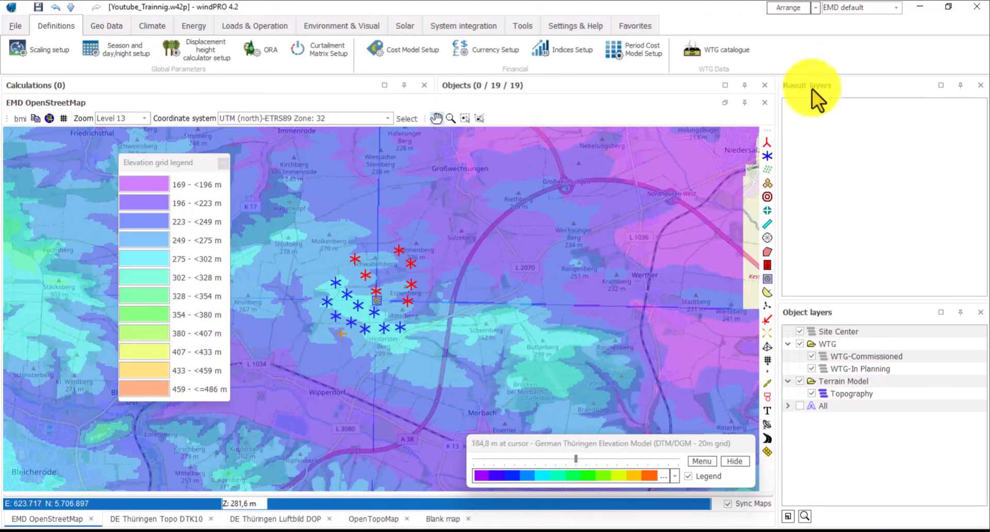
- Show and widen the objects table to read turbine Z elevations of about 248–288 m
left_click(724, 103)
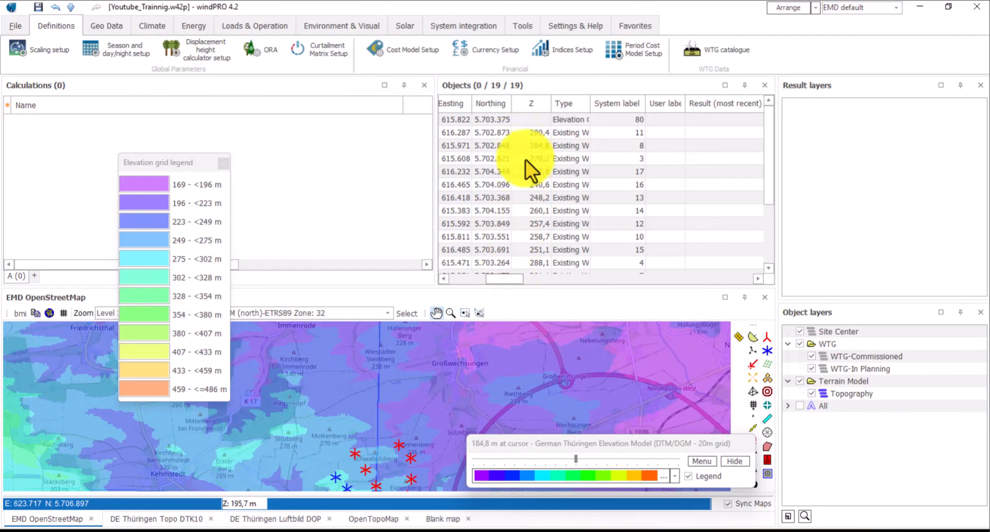
scroll(534, 135, "down", 2)
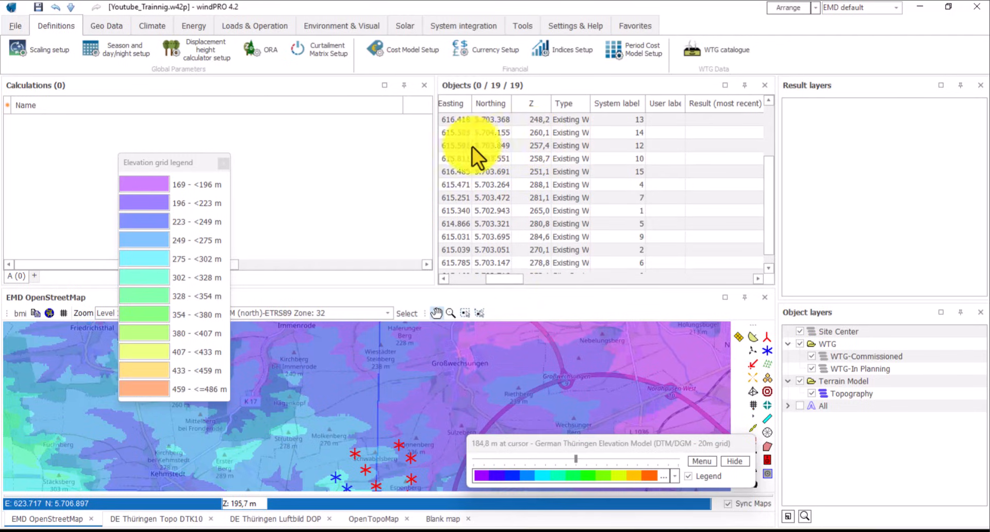
left_click_drag(434, 146, 380, 193)
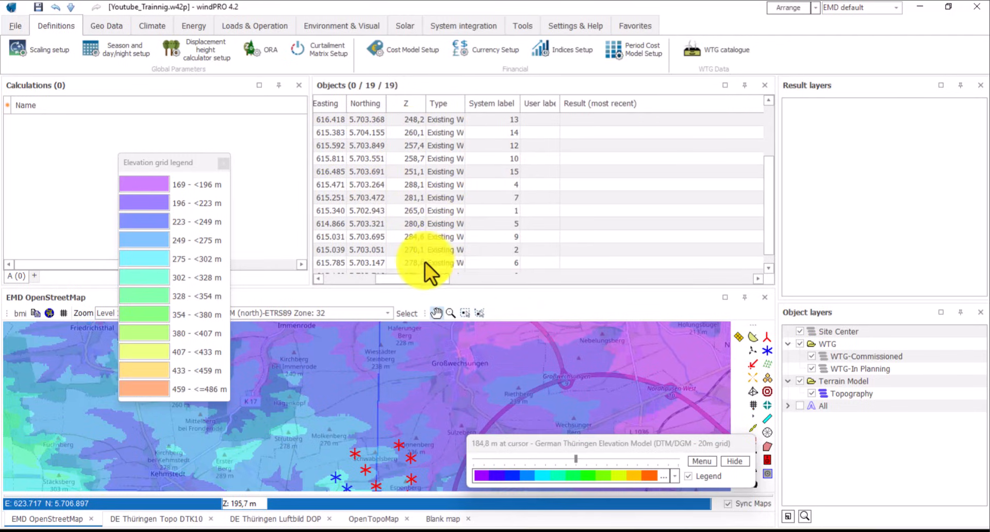
left_click_drag(407, 279, 375, 284)
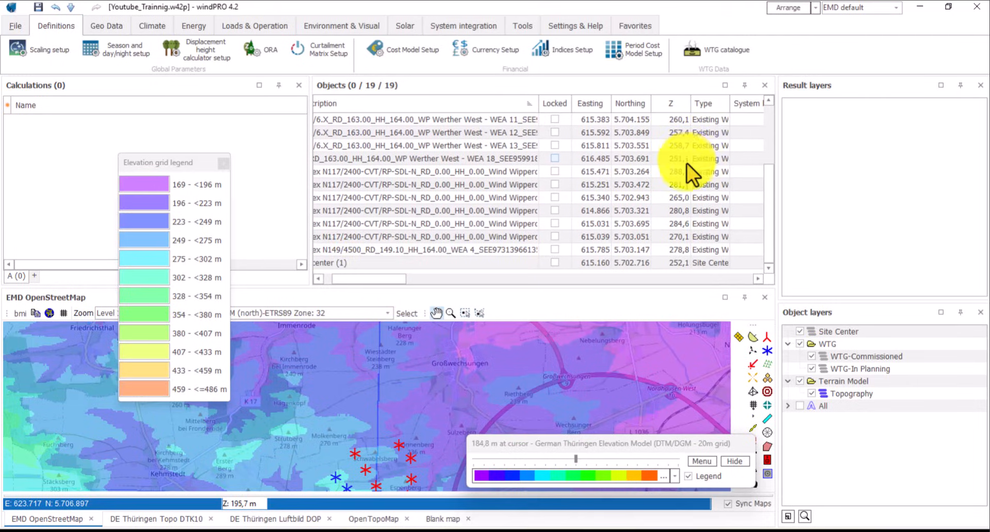
scroll(686, 161, "up", 3)
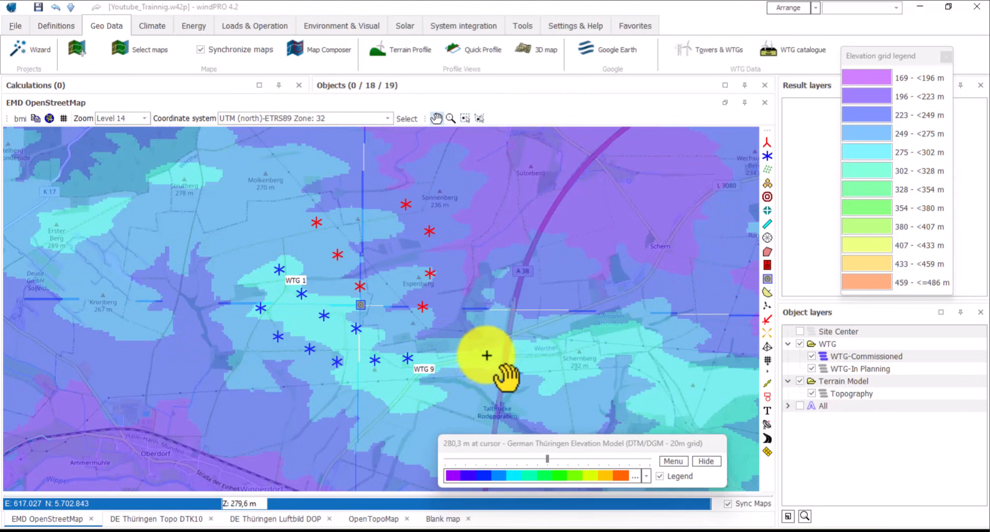
scroll(440, 345, "down", 1)
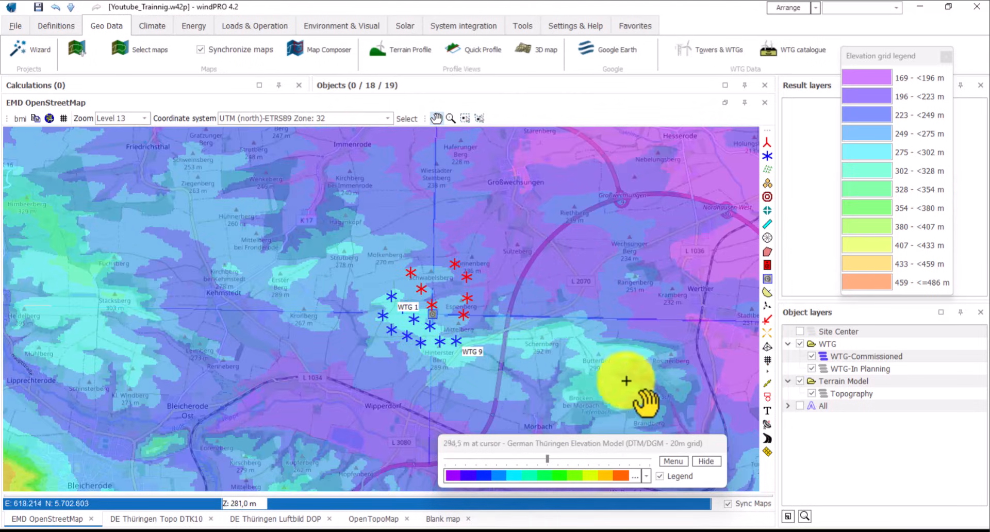
- Add a new object layer named '3D Map' to the Terrain Model group
right_click(819, 451)
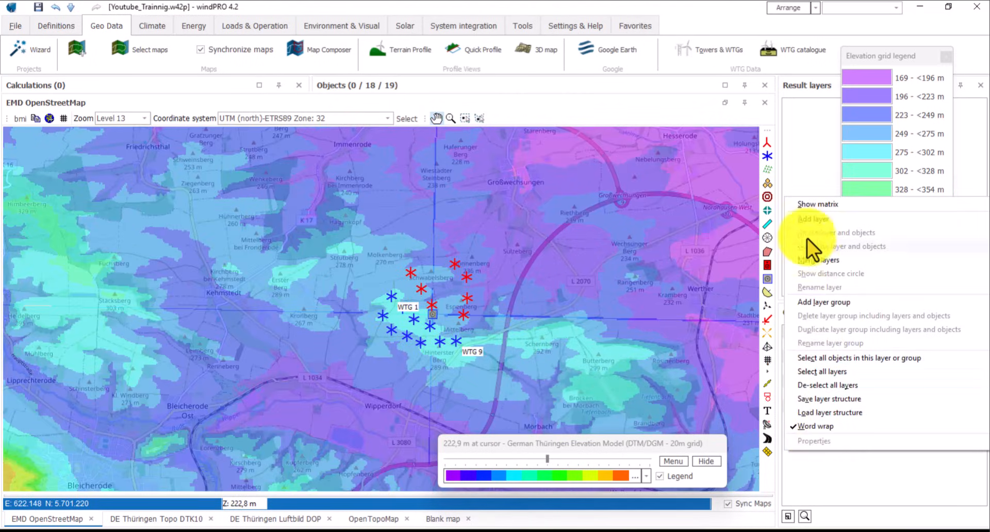
left_click(810, 219)
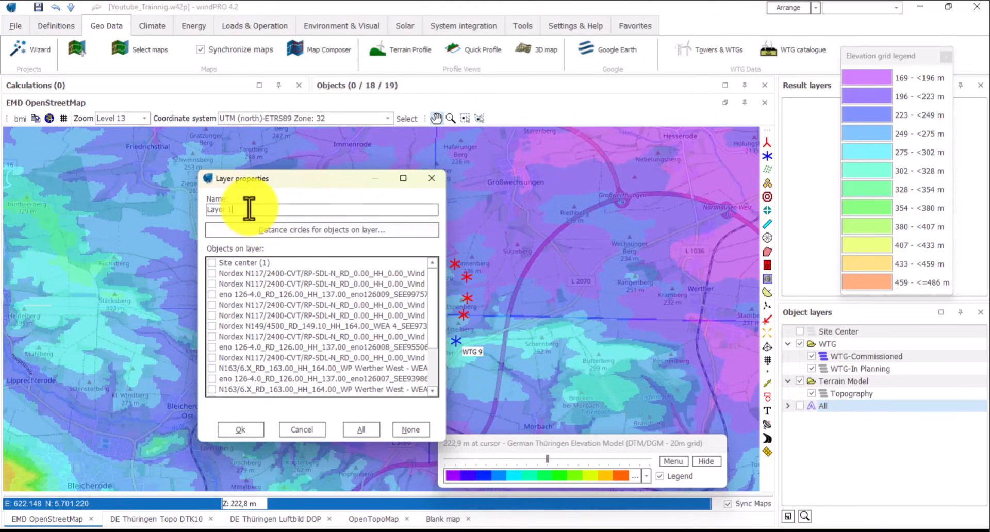
type("3D Map")
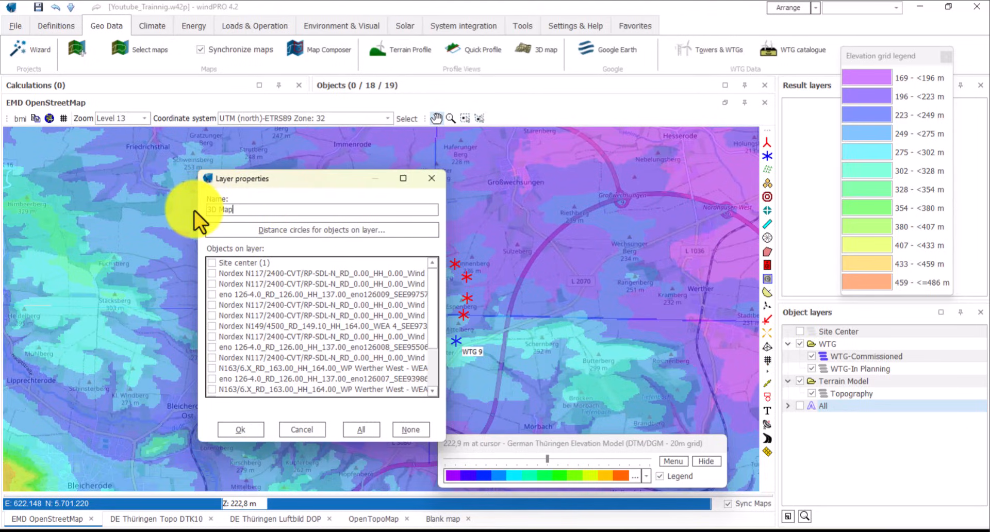
left_click(241, 431)
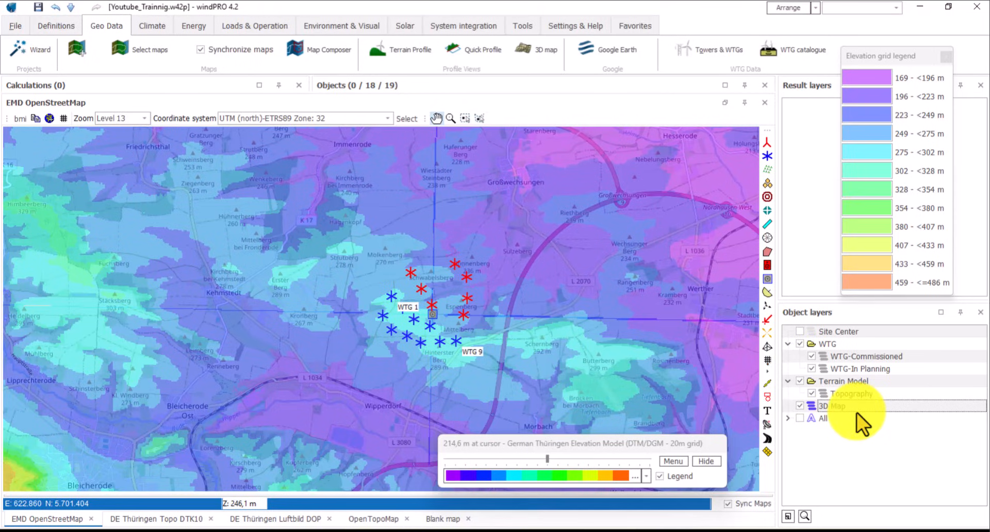
left_click_drag(609, 364, 530, 361)
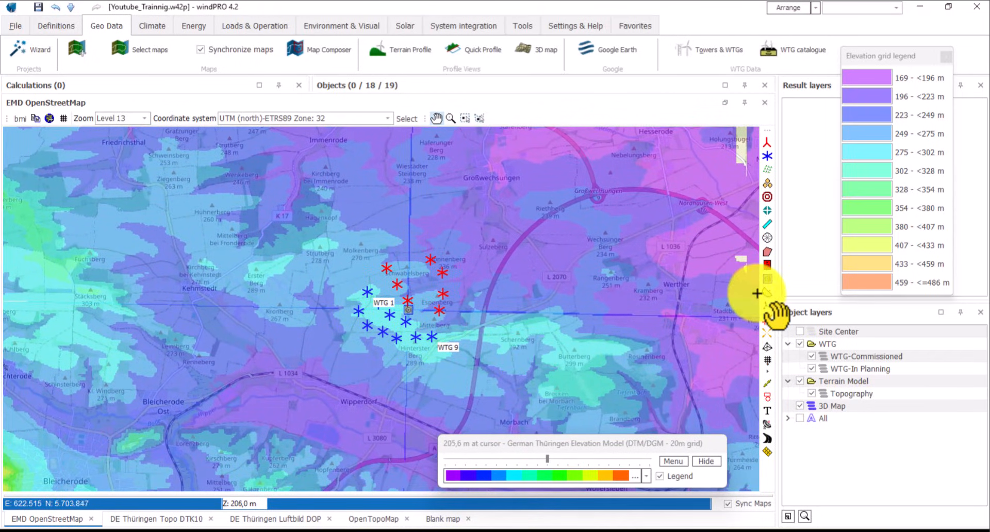
- Draw a rectangle area object of about 3,017 × 2,270 m around the wind farm turbines
left_click(766, 398)
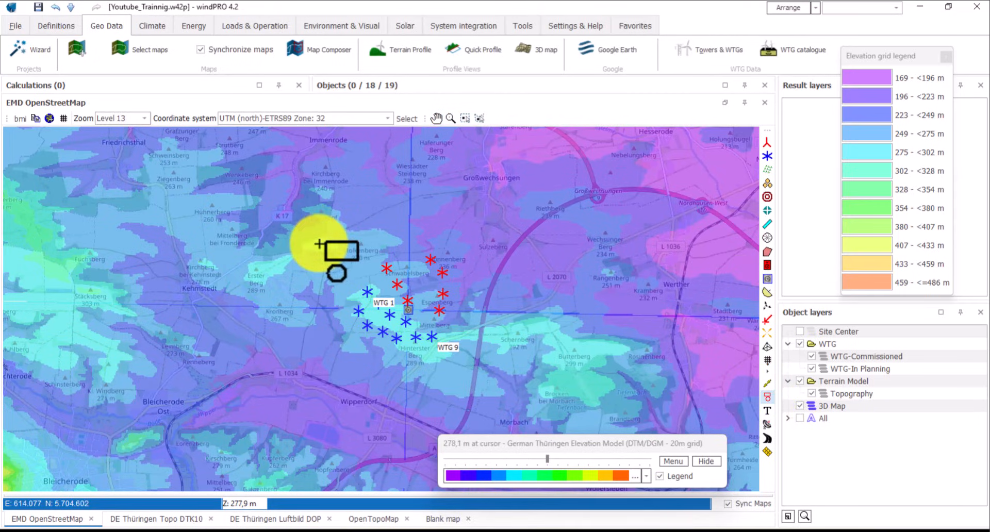
left_click_drag(319, 244, 475, 361)
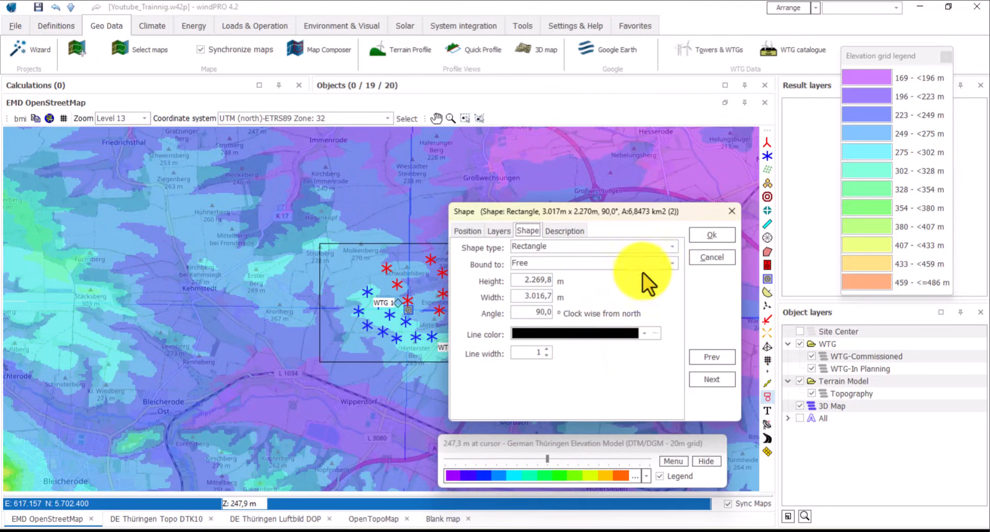
left_click(697, 237)
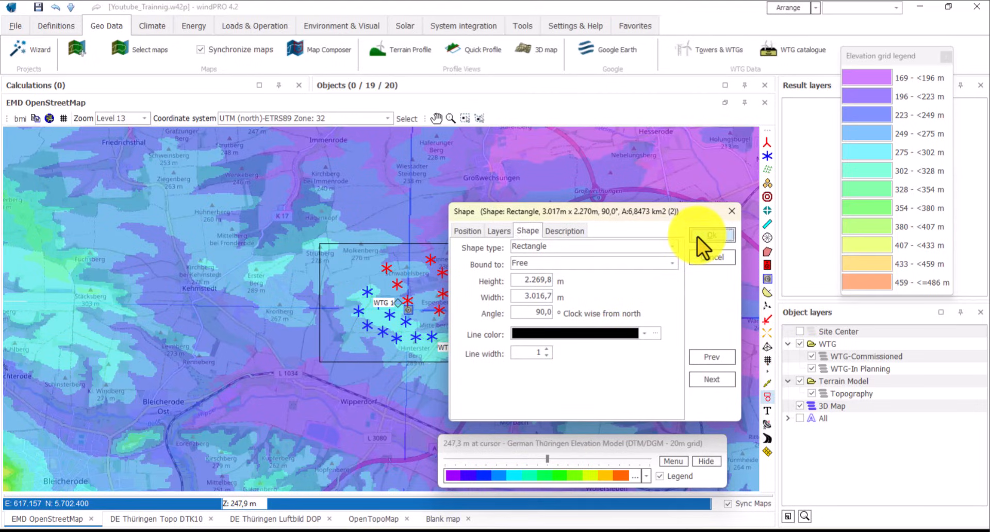
left_click(400, 384)
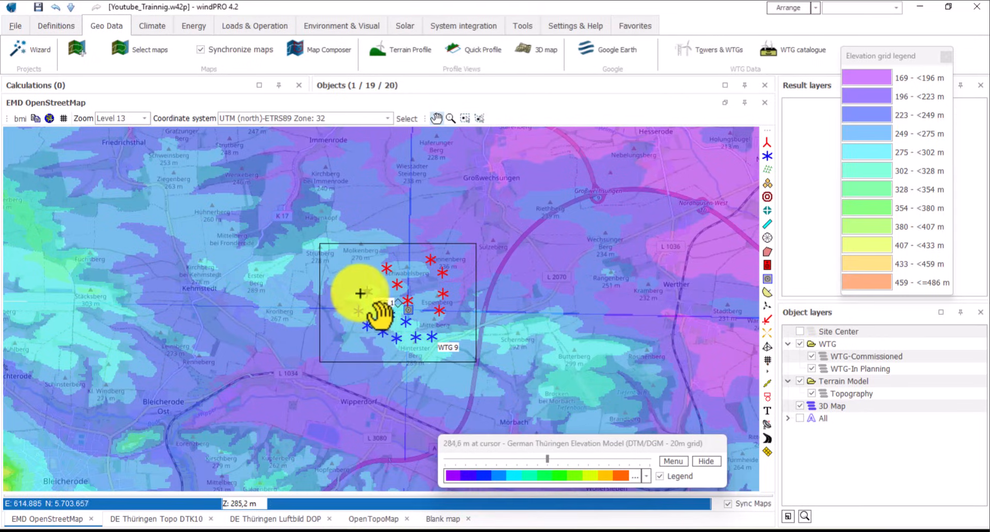
- Open a turbine's Properties to inspect it, then clear the selection
right_click(366, 292)
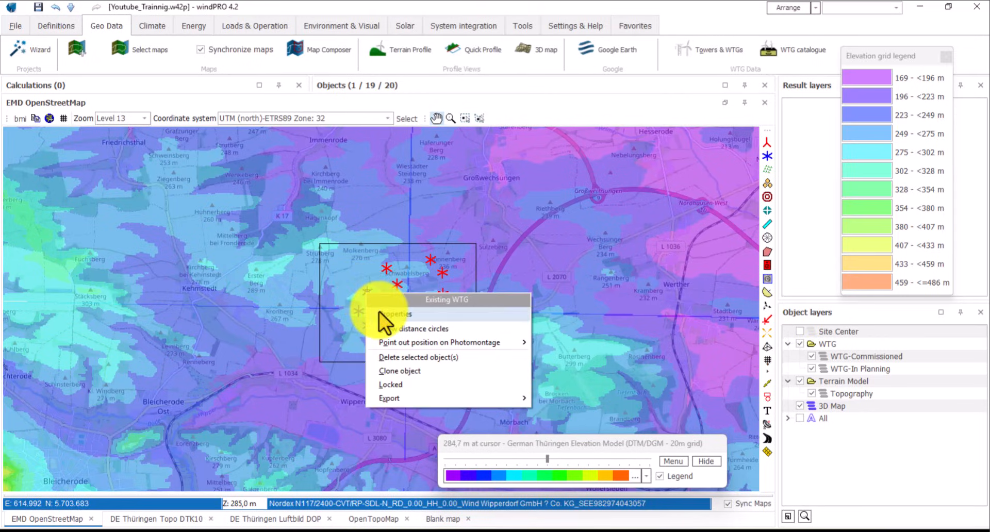
left_click(373, 313)
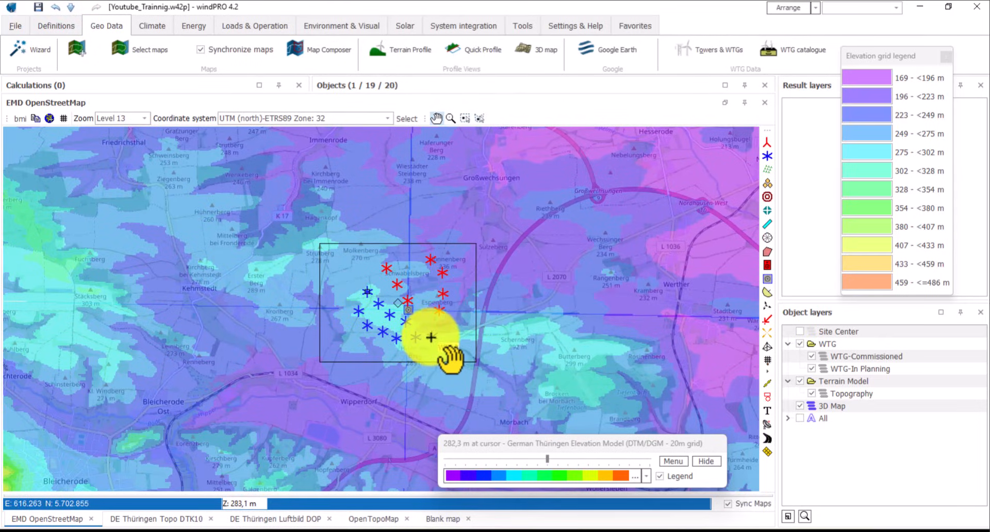
left_click(431, 335)
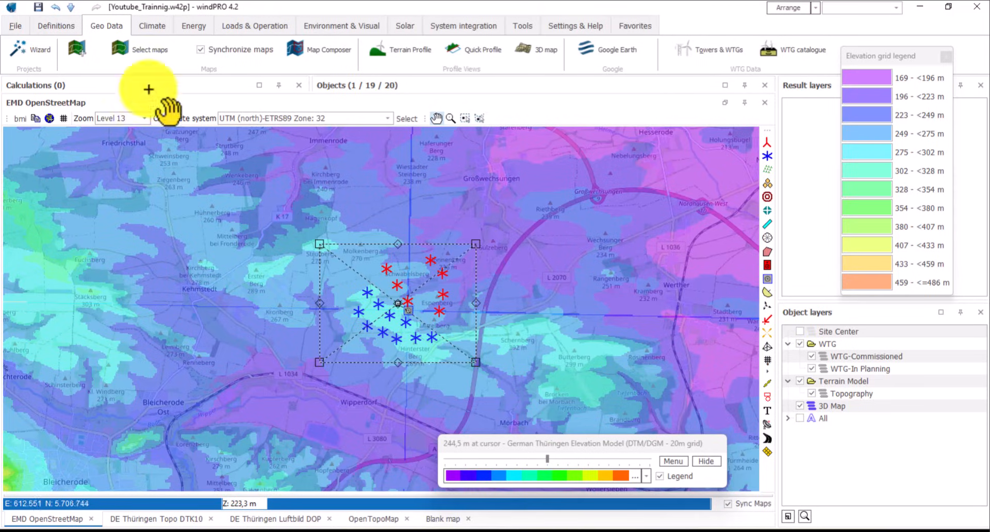
left_click(47, 29)
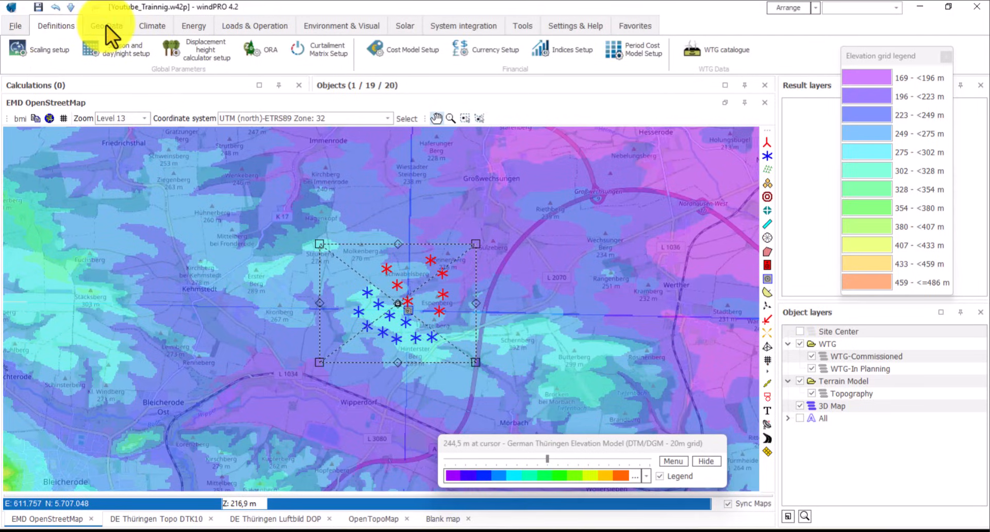
- Open the 3D Map view of the terrain, maximize it and orbit across the landscape
left_click(106, 26)
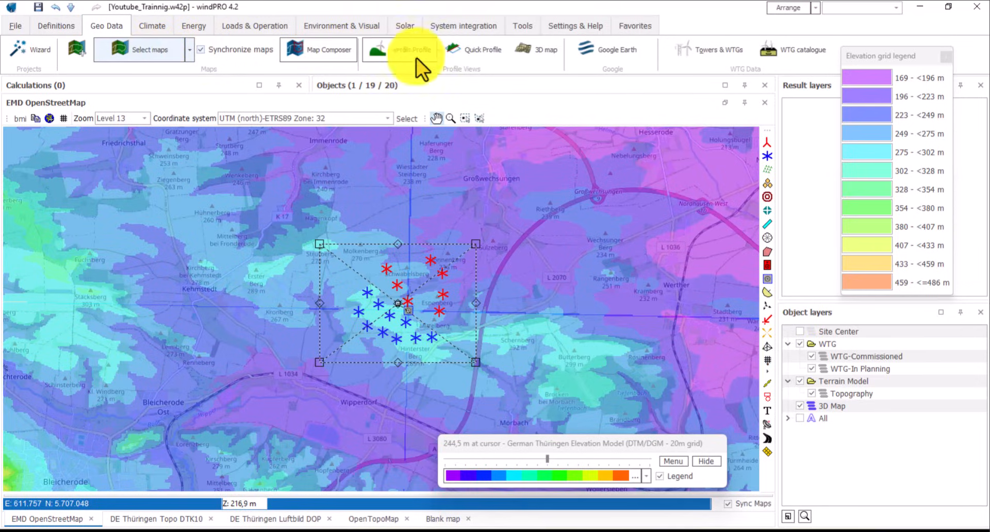
left_click(546, 50)
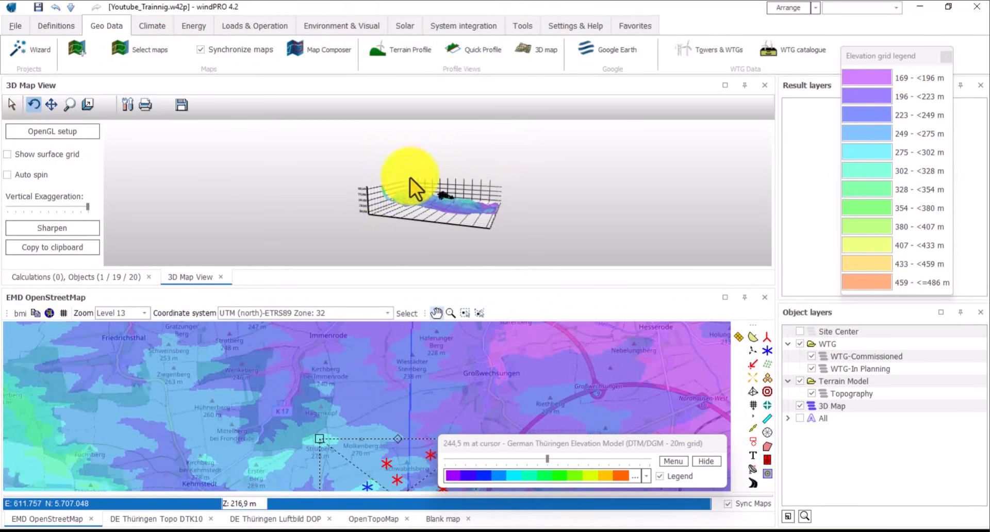
left_click_drag(429, 197, 508, 222)
scroll(444, 209, "up", 5)
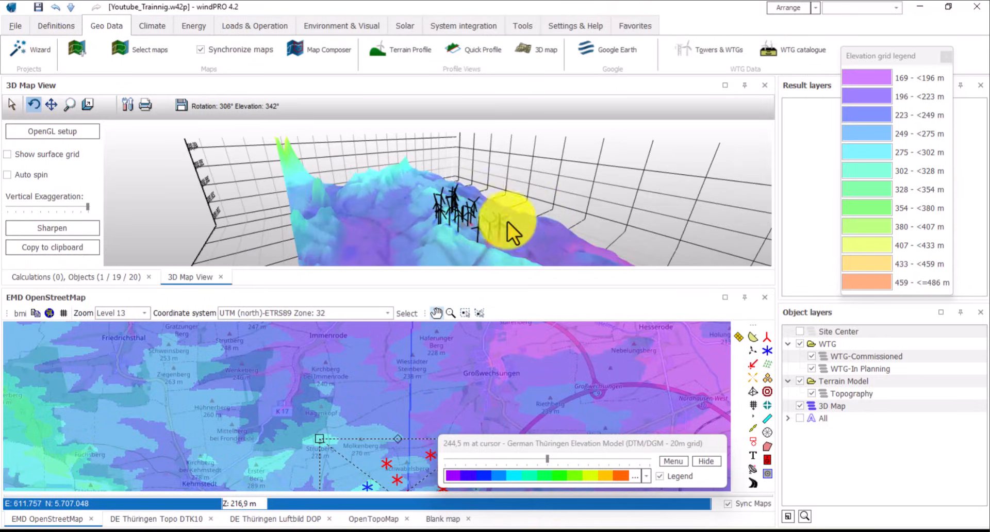
left_click(724, 85)
left_click_drag(364, 353, 329, 302)
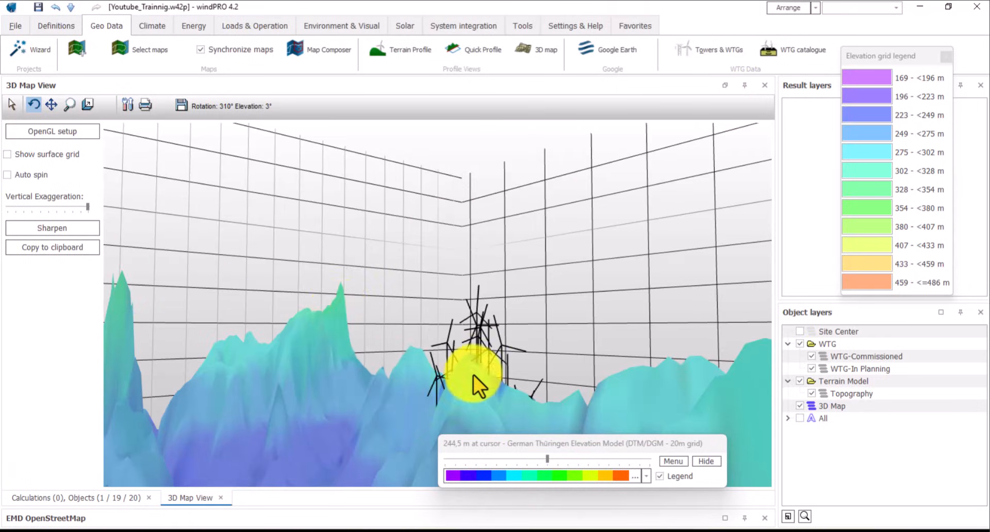
left_click_drag(473, 375, 383, 437)
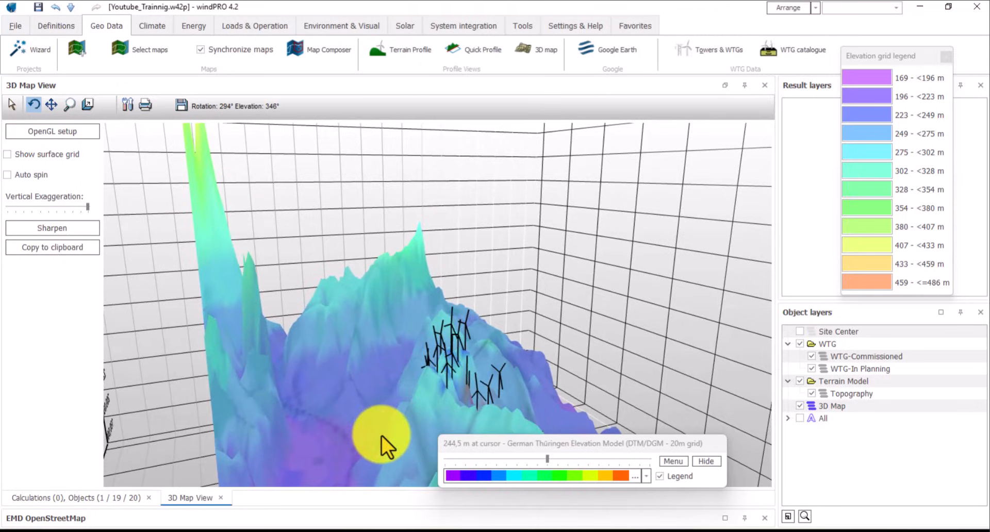
- Lower the Vertical Exaggeration slider to minimum and rotate to bring the turbines into view
left_click(85, 208)
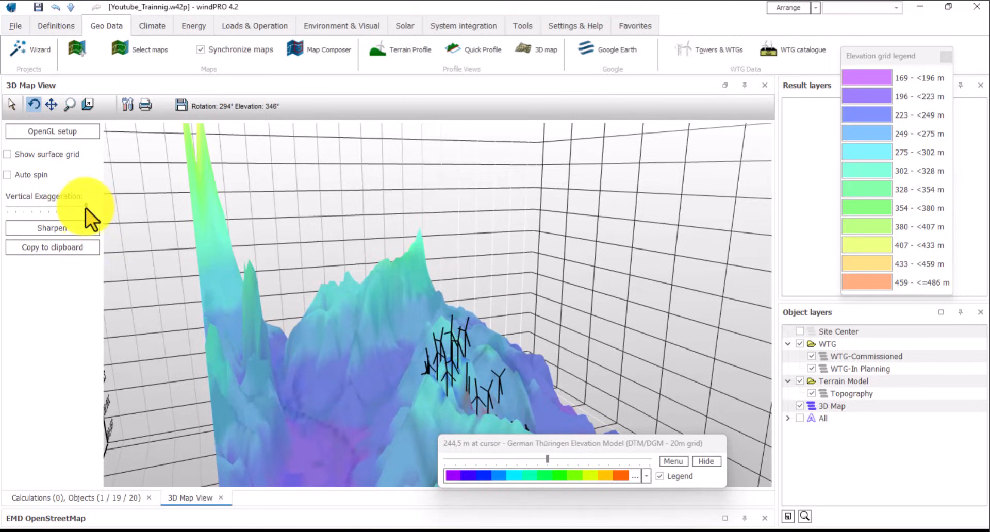
left_click(44, 206)
left_click_drag(85, 207, 18, 208)
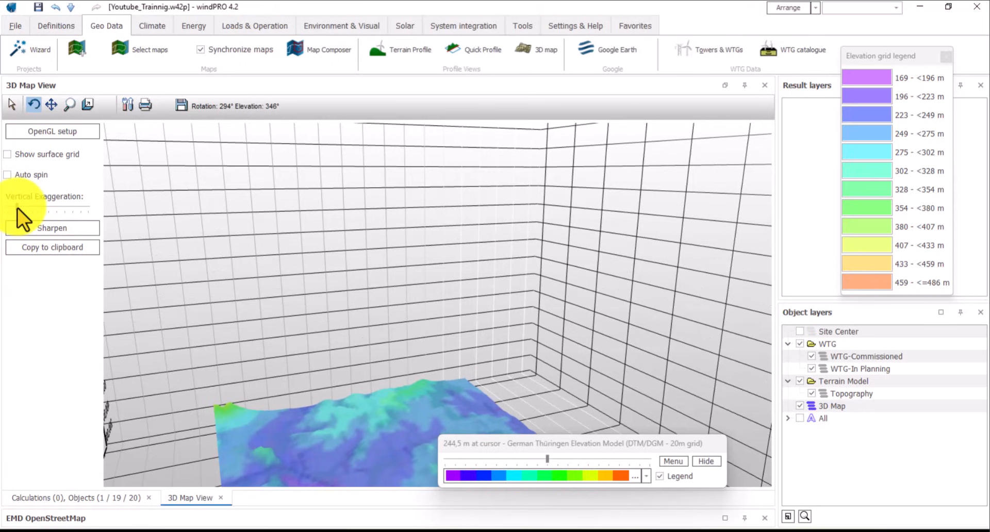
mouse_move(363, 425)
left_mouse_down()
mouse_move(362, 367)
mouse_move(382, 427)
left_mouse_up()
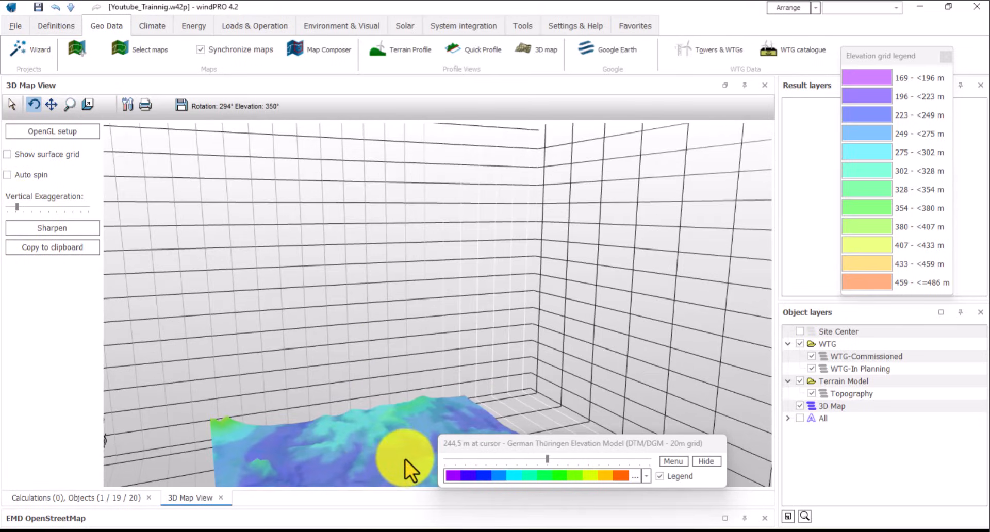
left_click_drag(408, 464, 394, 339)
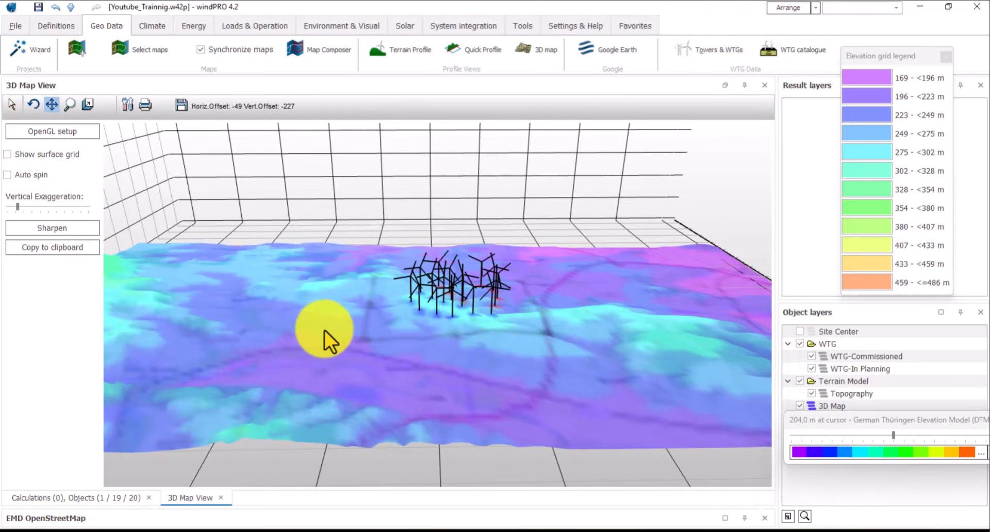
- Pan the 3D view toward the turbine cluster and briefly toggle Auto spin on and off
left_click(51, 104)
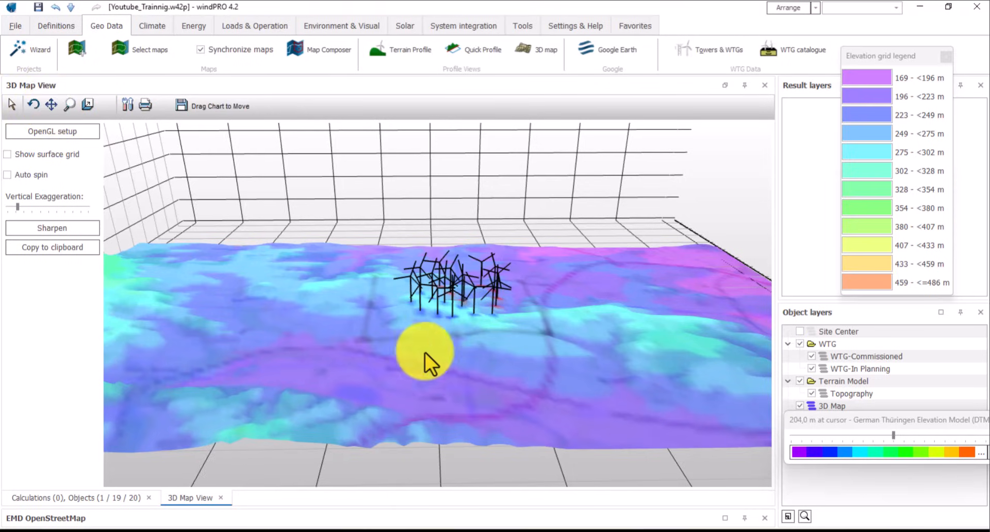
left_click_drag(426, 353, 232, 256)
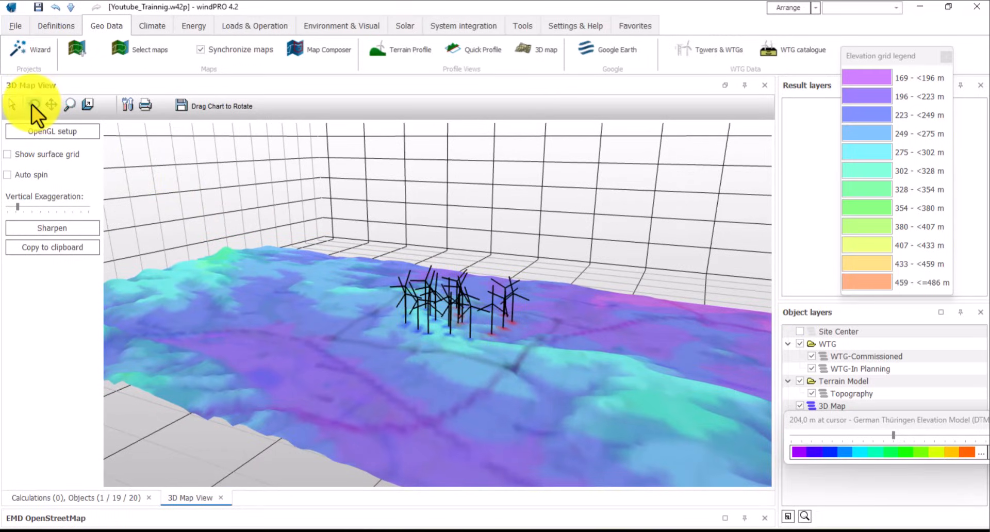
left_click_drag(395, 354, 515, 378)
left_click(7, 176)
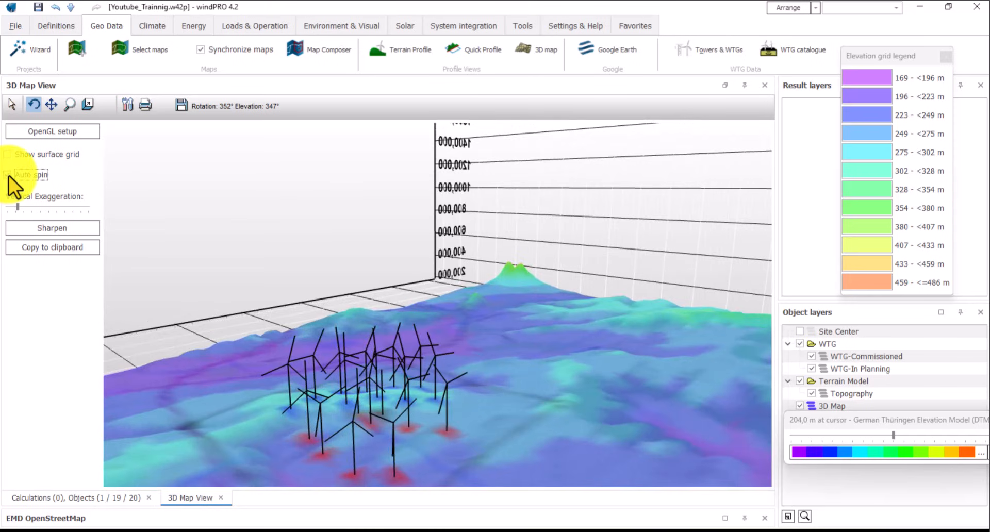
left_click(8, 175)
- Show the surface grid on the terrain and hide the WTG-Commissioned layer
left_click(7, 154)
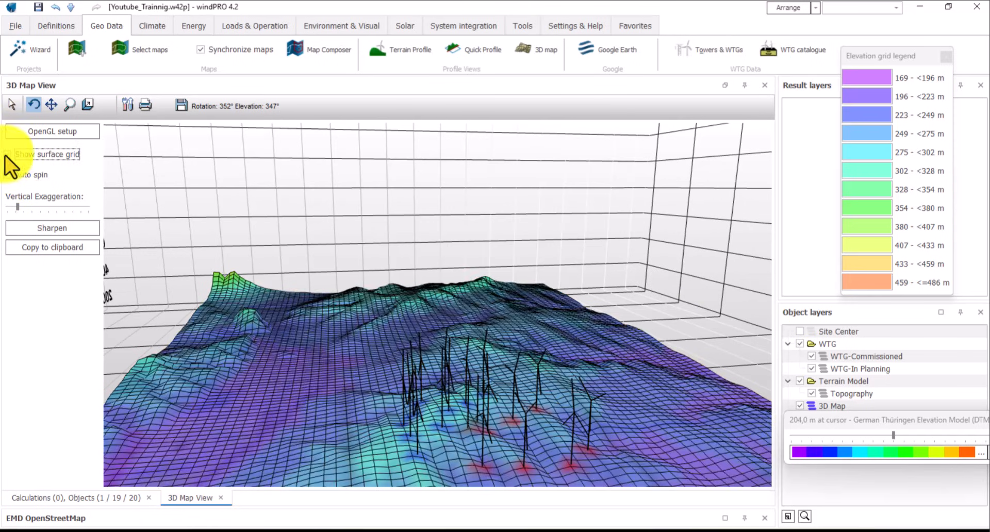
left_click_drag(347, 417, 766, 391)
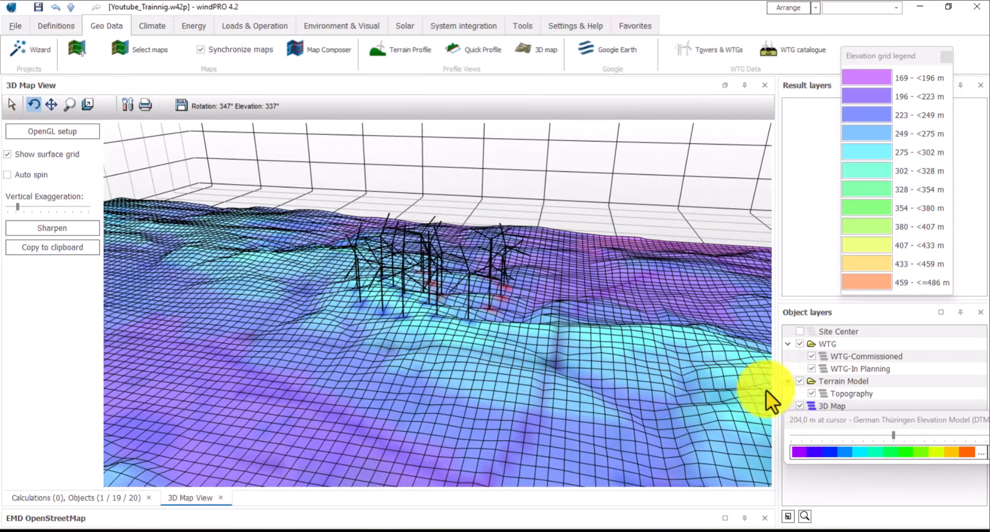
left_click(812, 358)
left_click_drag(540, 330, 482, 369)
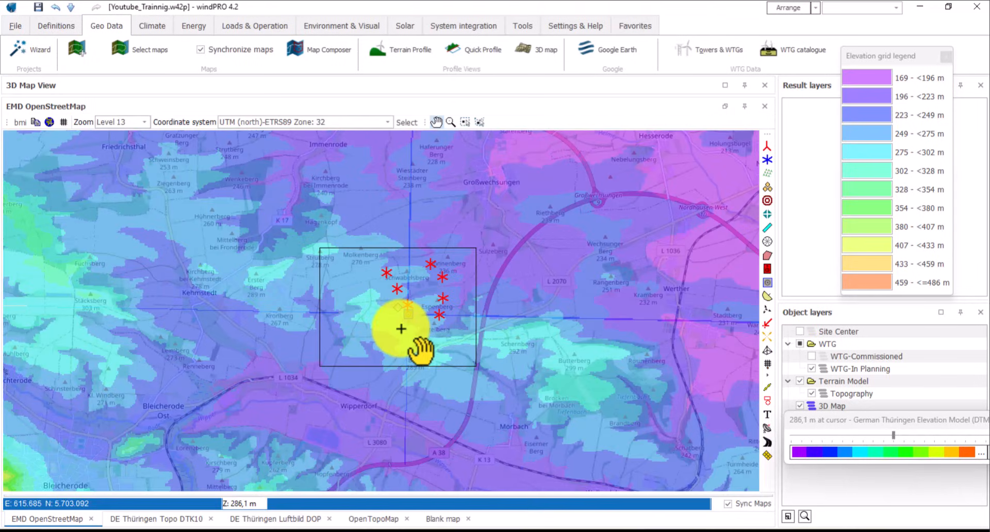
- Create a 3,000 m Terrain Profile across the wind farm from the Geo Data ribbon
left_click_drag(358, 309, 358, 305)
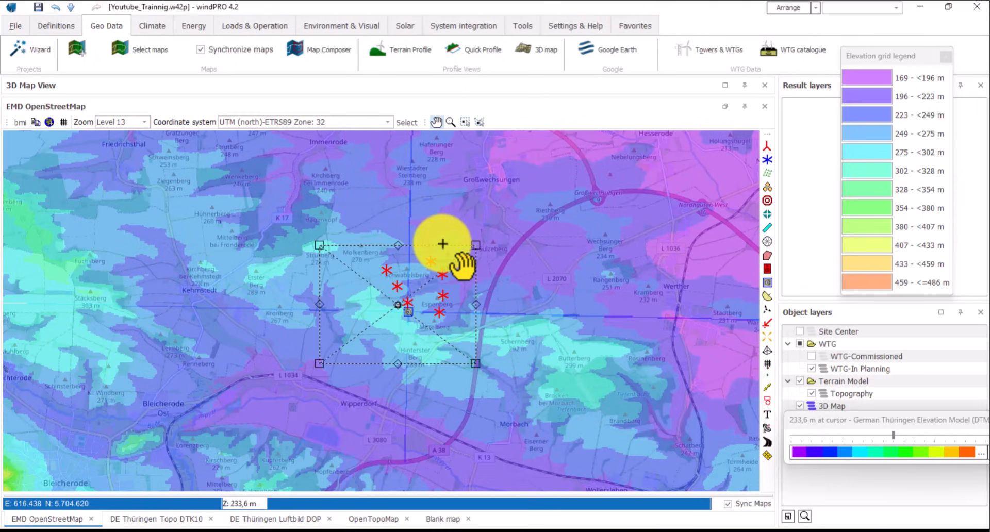
left_click(397, 50)
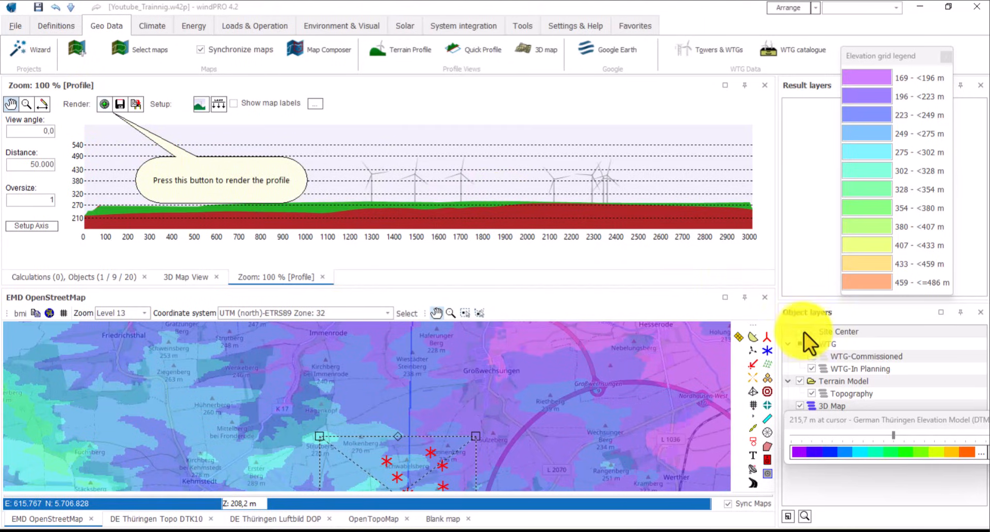
- Re-enable the WTG-Commissioned layer and return to the redrawn terrain profile
left_click(812, 356)
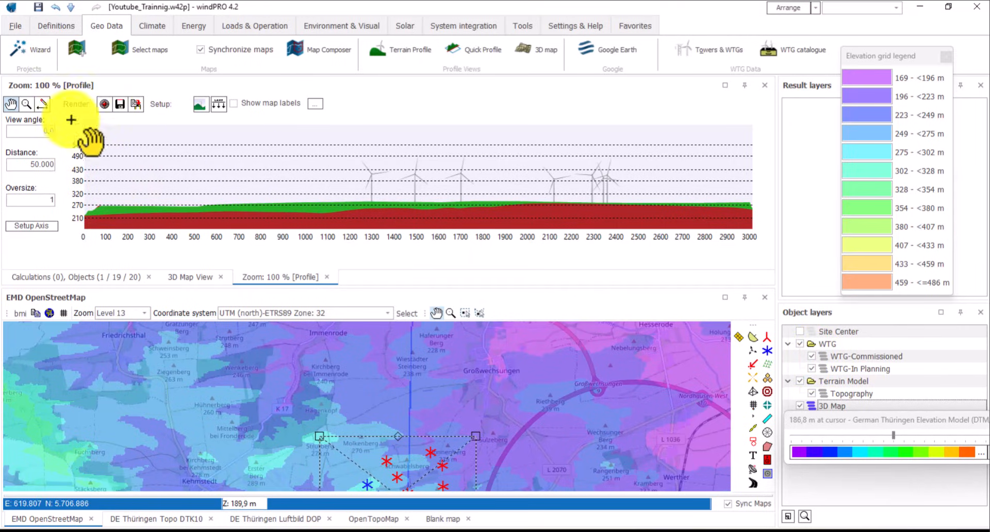
left_click_drag(230, 451, 206, 357)
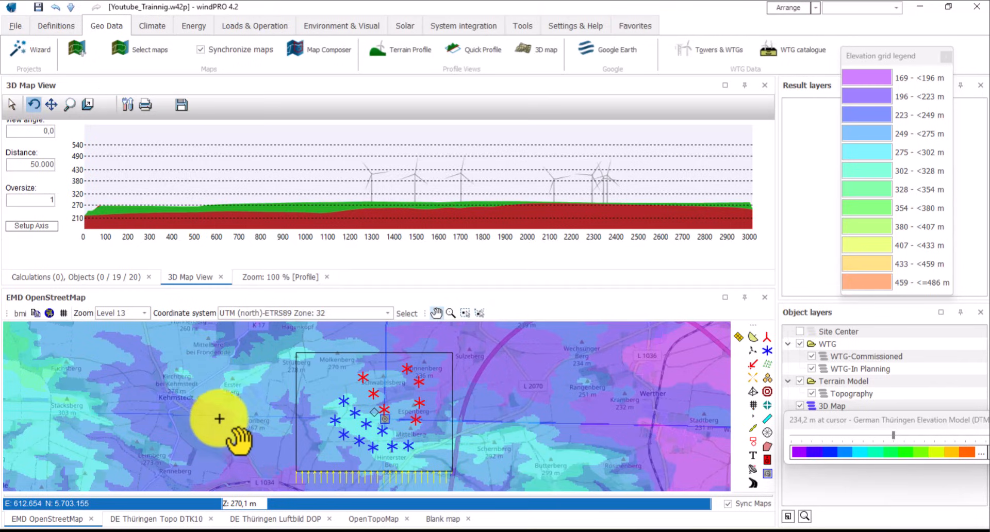
left_click(274, 276)
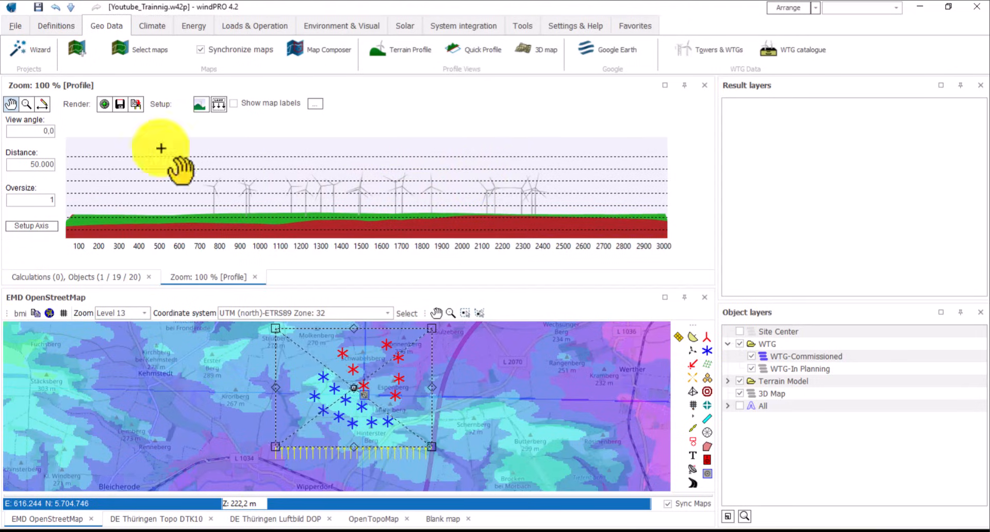
- Mark the WTG-Commissioned layer in the profile with a horizontal marker line
left_click(220, 105)
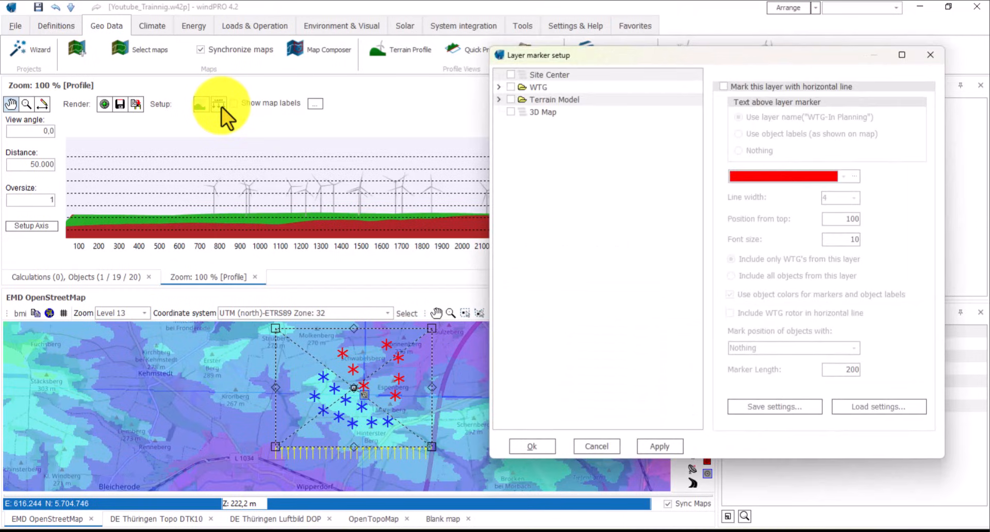
left_click(498, 87)
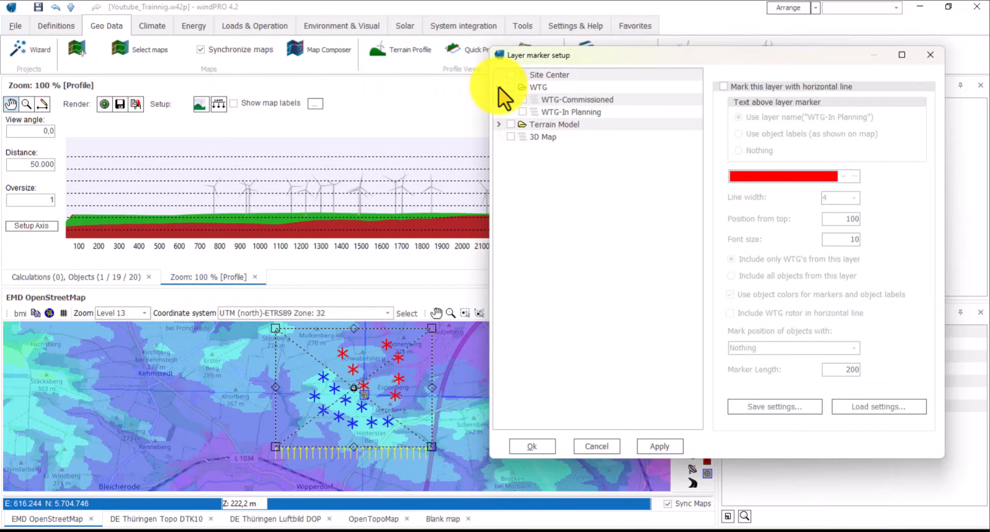
left_click(523, 99)
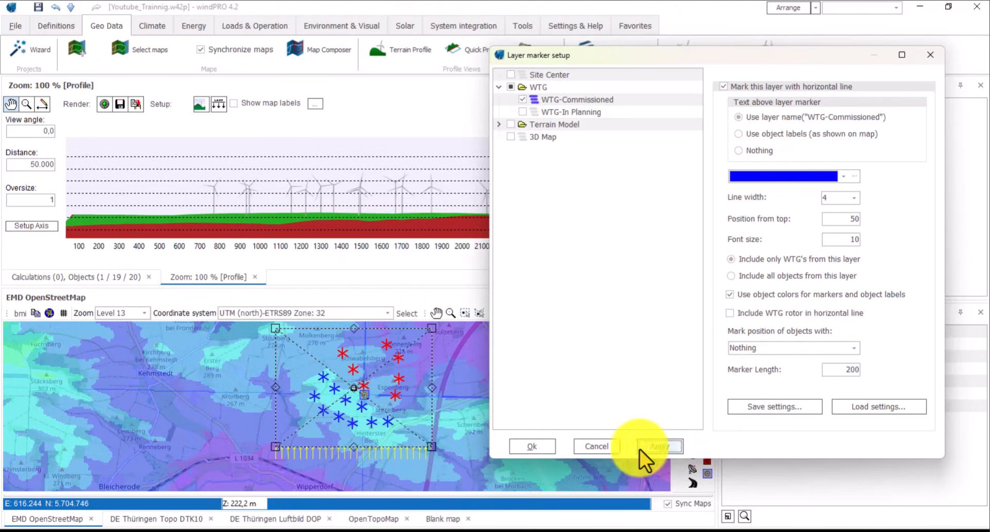
left_click(546, 446)
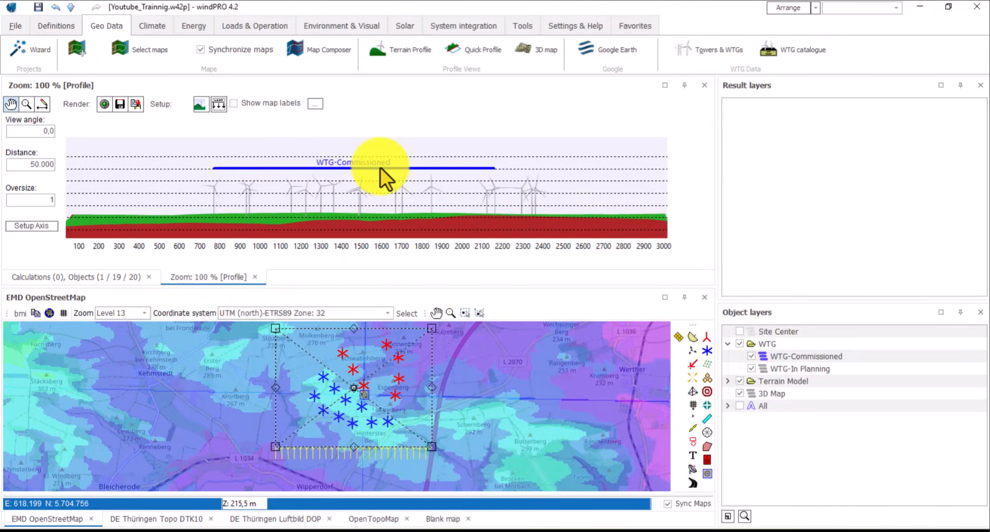
- Add a red 'WTG-In Planning' horizontal marker line to the profile, below the commissioned line
scroll(381, 168, "up", 1)
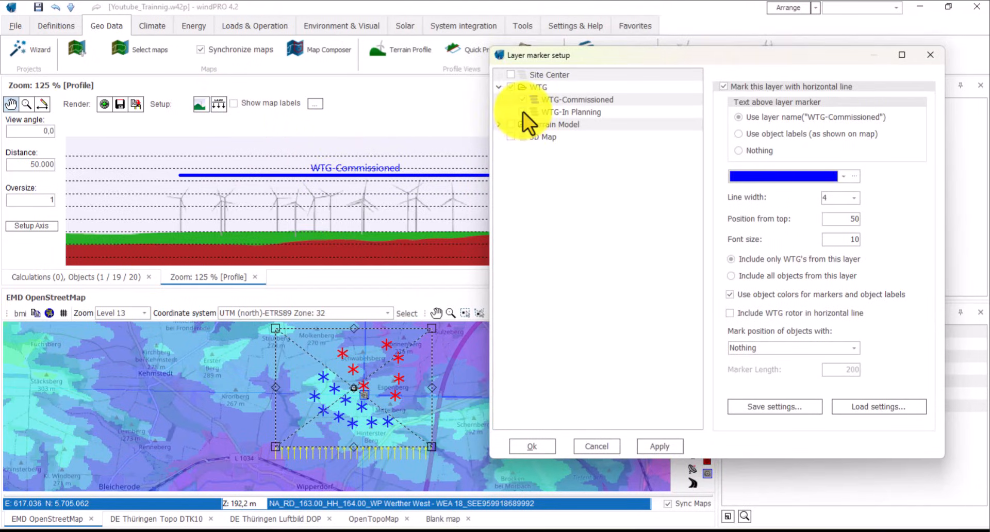
left_click(524, 112)
left_click(557, 115)
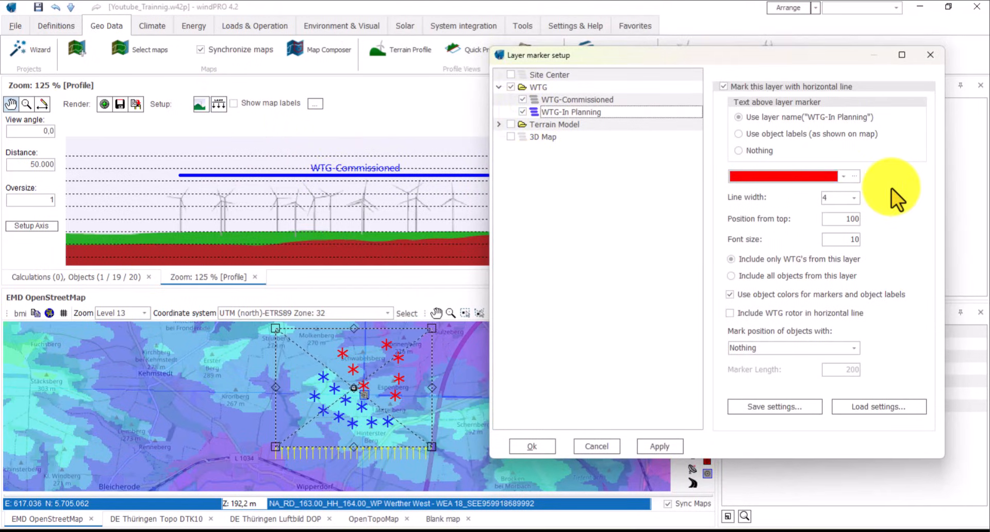
left_click(831, 219)
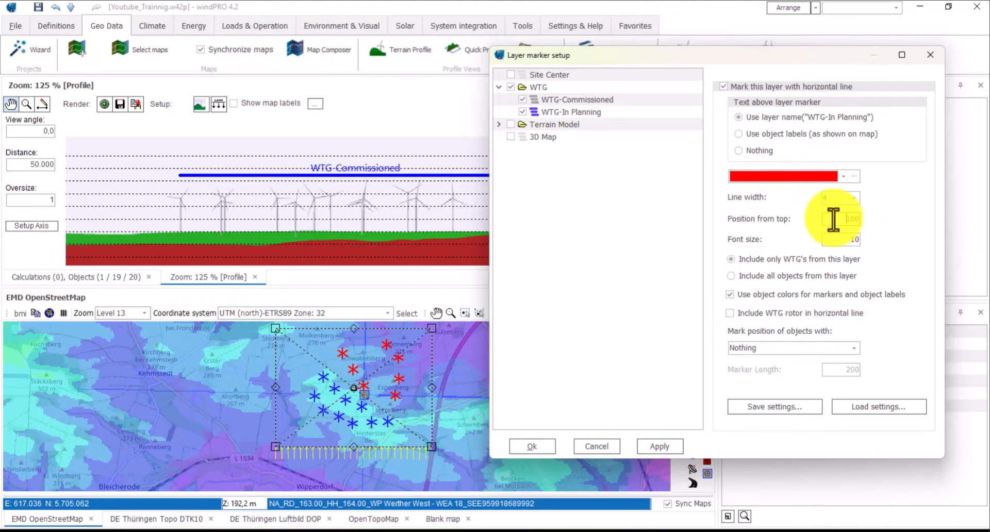
left_click(652, 447)
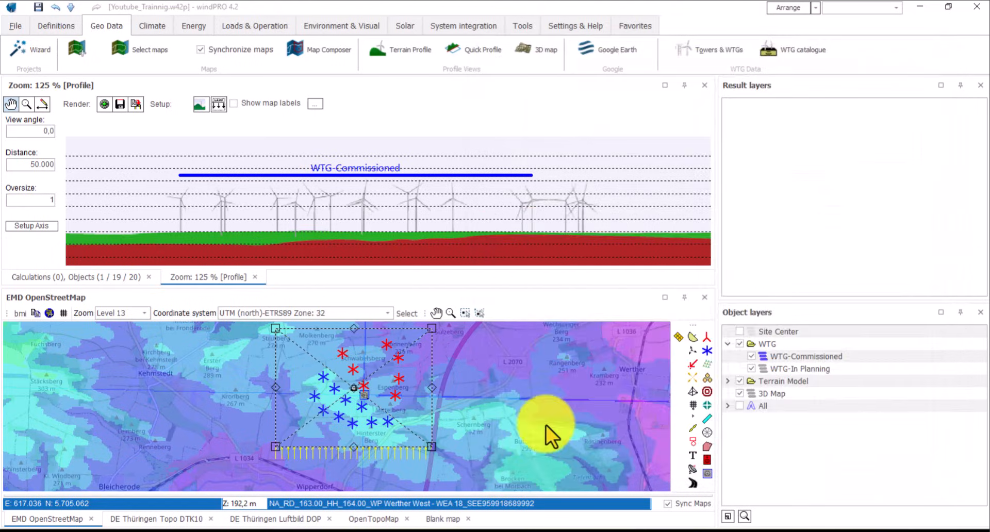
left_click(537, 447)
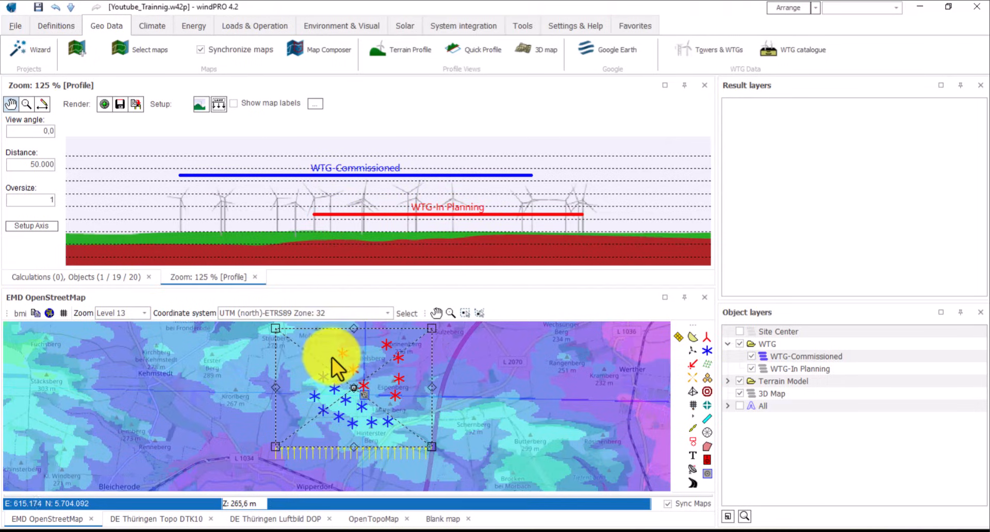
scroll(346, 206, "down", 1)
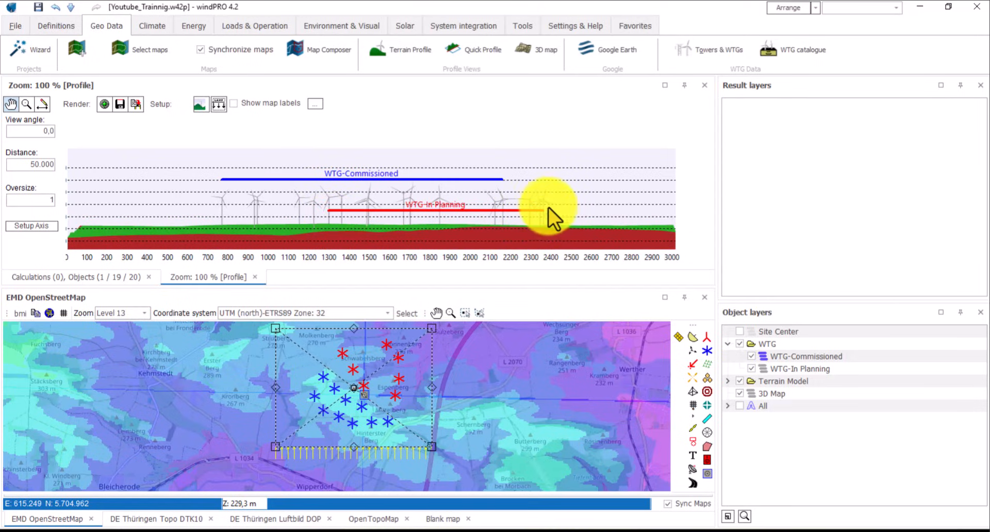
scroll(540, 209, "up", 1)
scroll(540, 209, "down", 1)
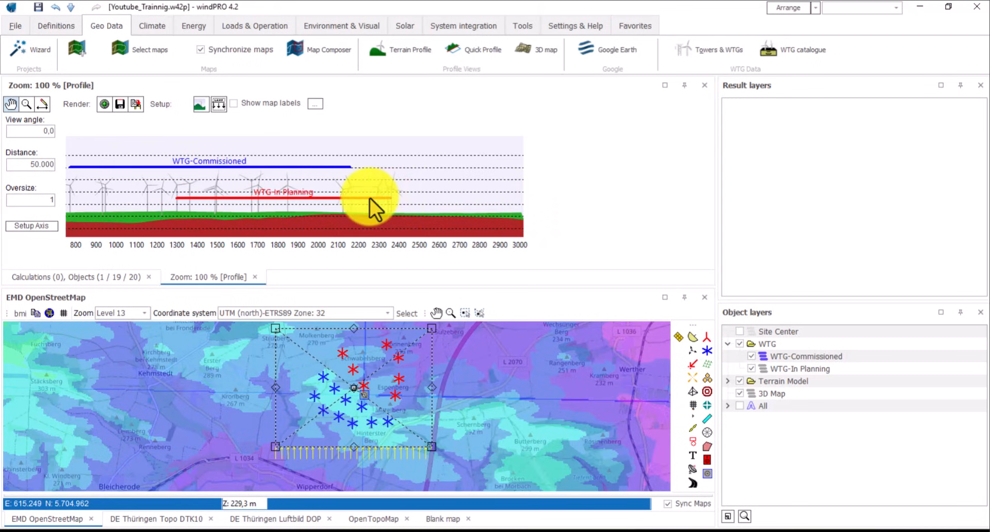
- Pan the full 0–3000 m profile into view and close Export Bitmap without saving
left_click_drag(482, 163, 611, 162)
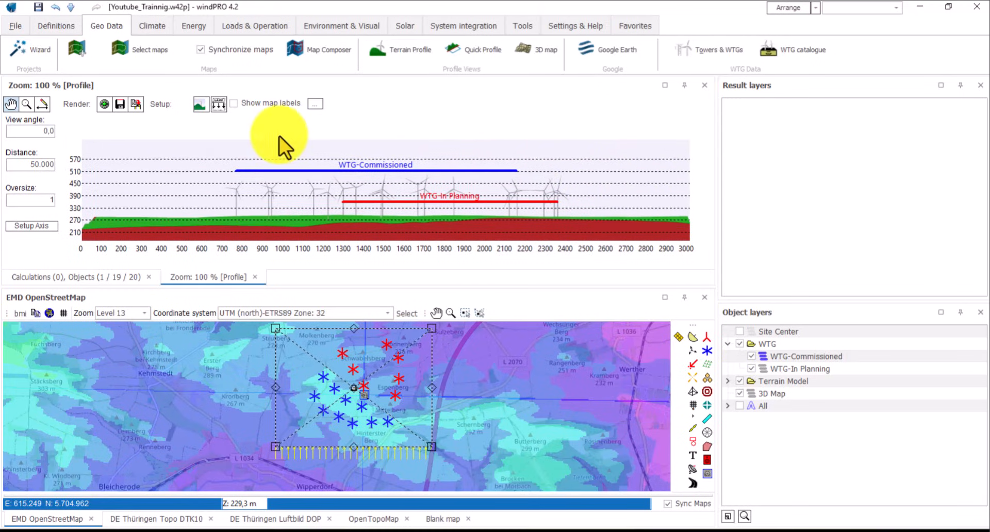
left_click(109, 104)
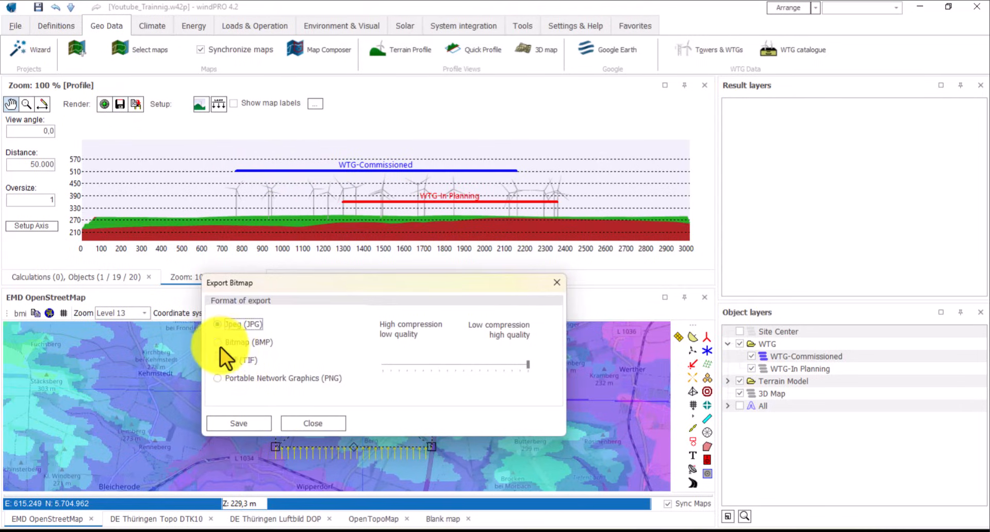
left_click(328, 426)
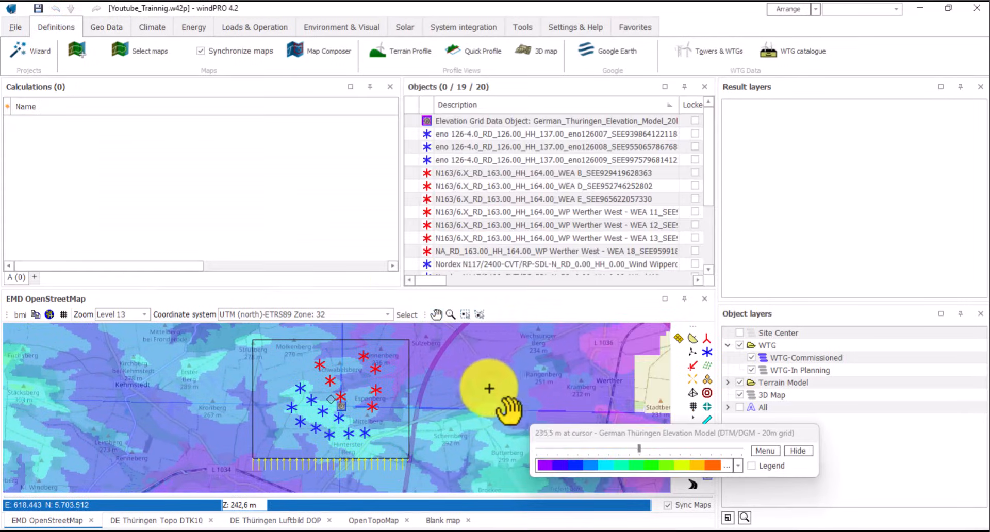
- Maximize the EMD OpenStreetMap panel and move the elevation legend to the upper right
left_click_drag(550, 351, 546, 336)
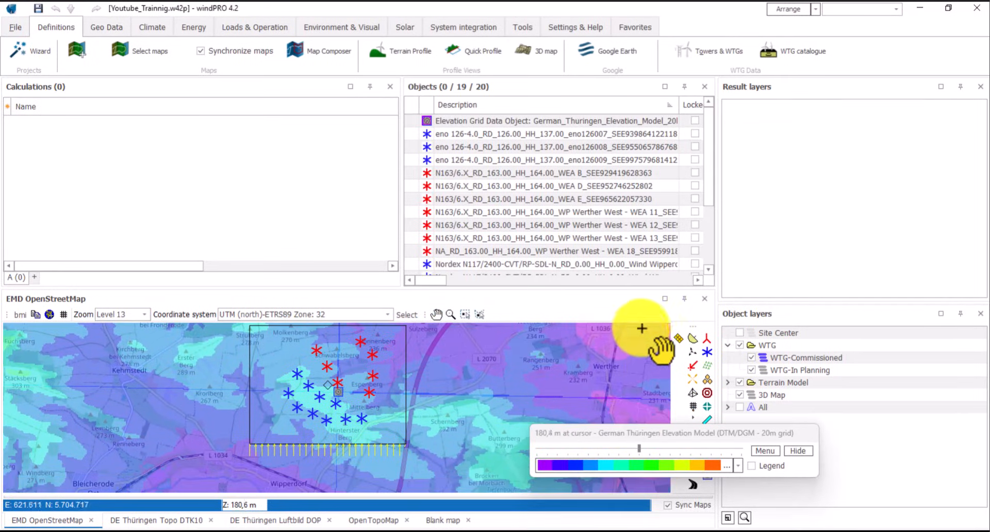
left_click(664, 299)
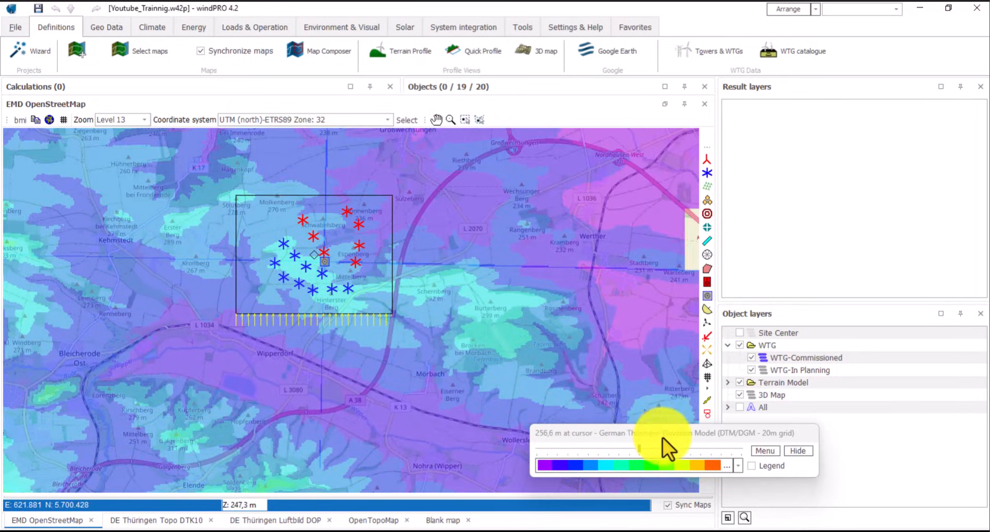
left_click_drag(663, 437, 774, 181)
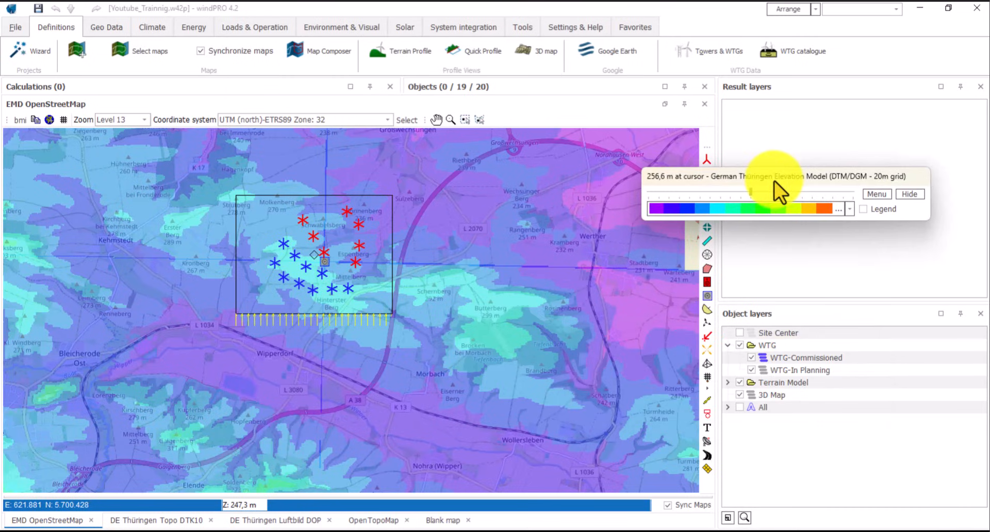
- Add a new object layer named 'Insert Ruler'
right_click(779, 448)
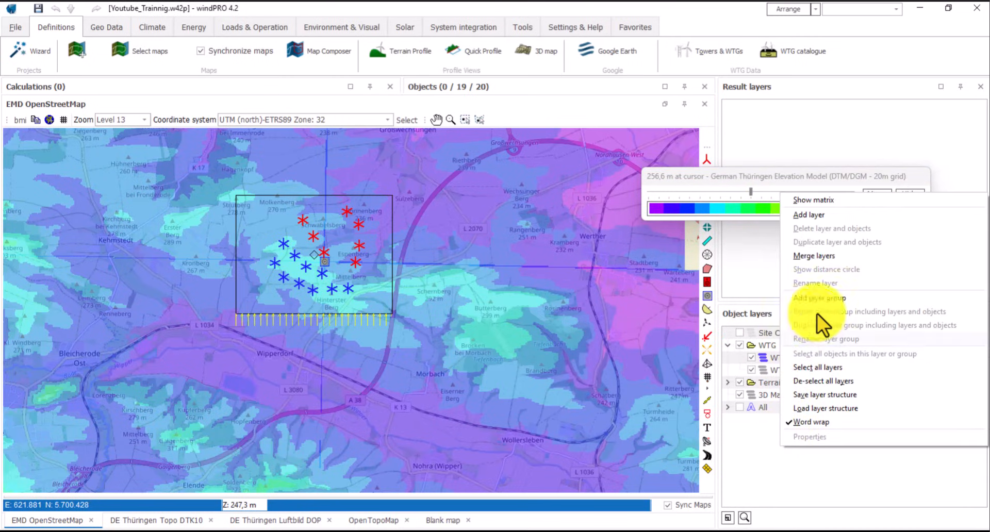
left_click(810, 214)
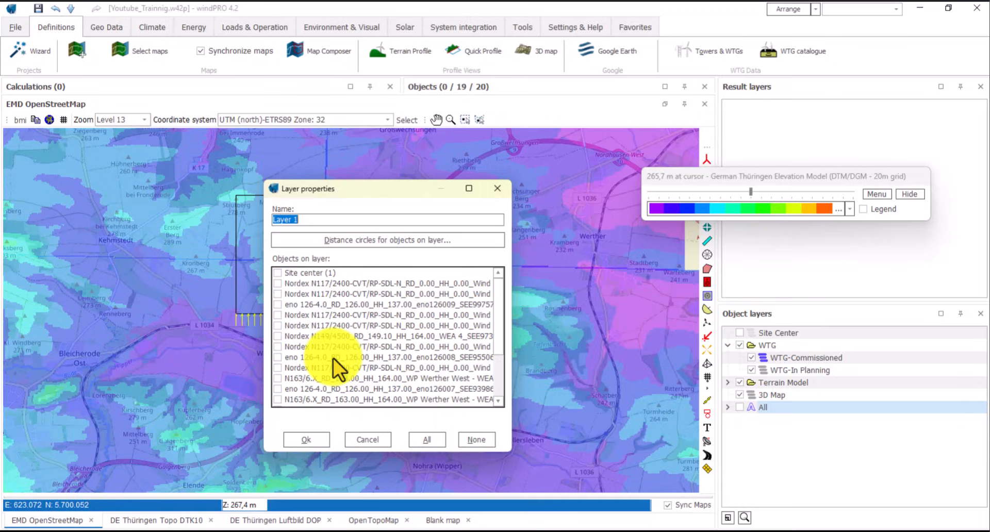
left_click(308, 444)
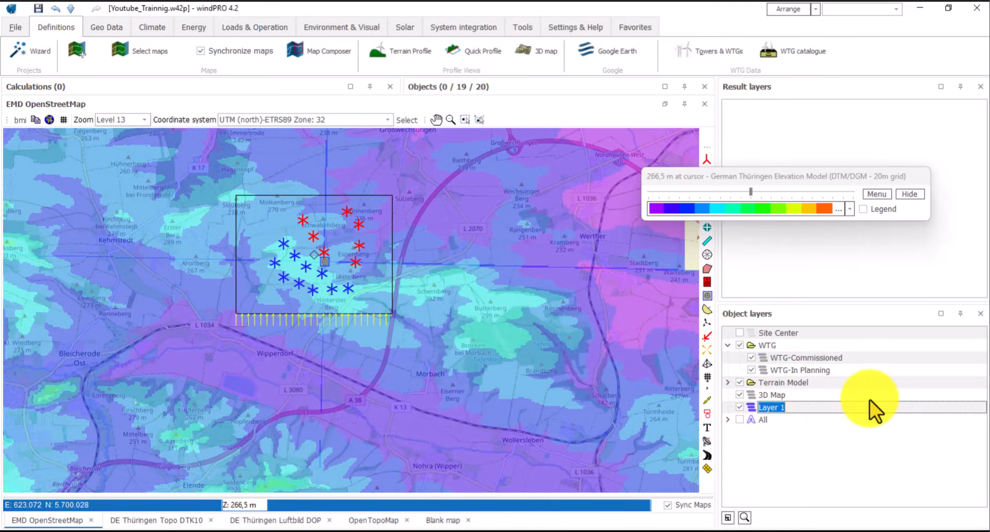
type("Insert Ruler")
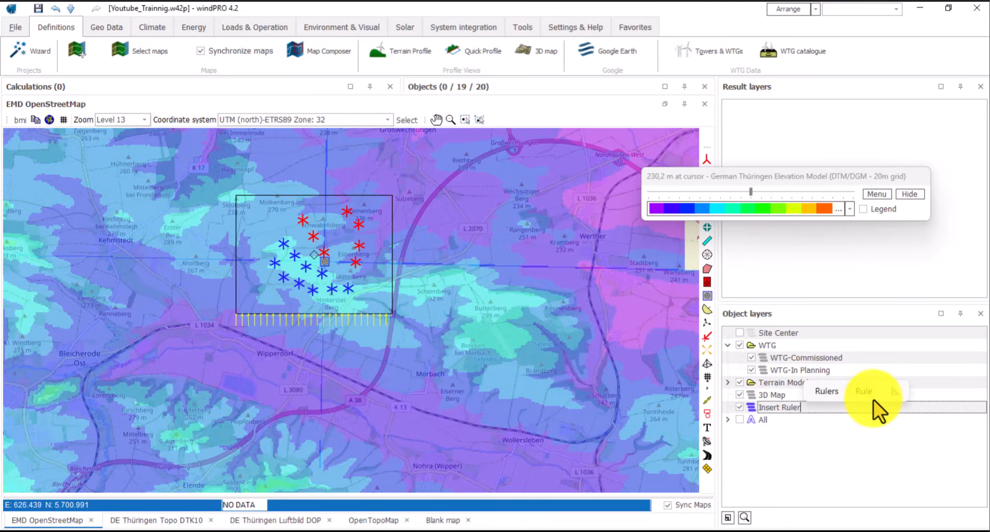
- Draw a 3,006 m ruler along the rectangle's bottom edge between its lower corners
left_click_drag(570, 366, 574, 387)
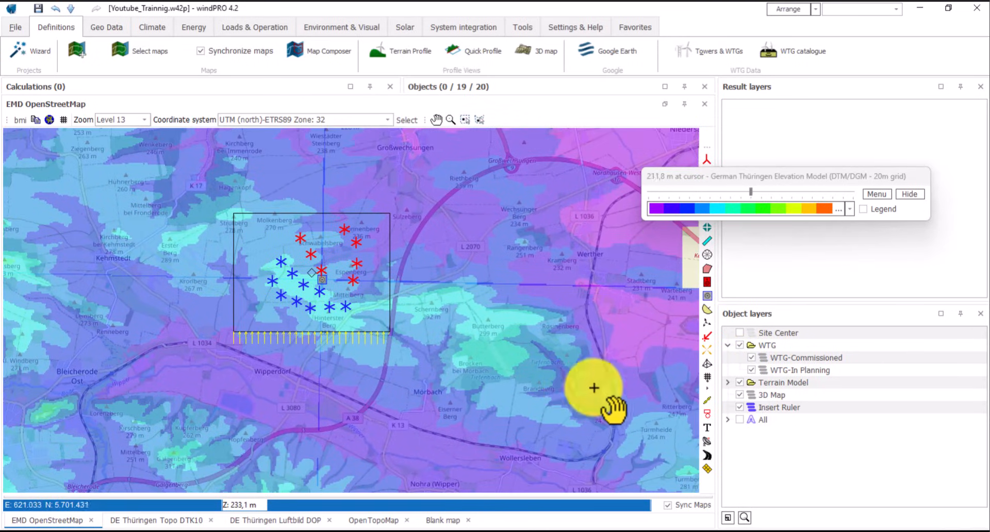
left_click_drag(621, 412, 621, 417)
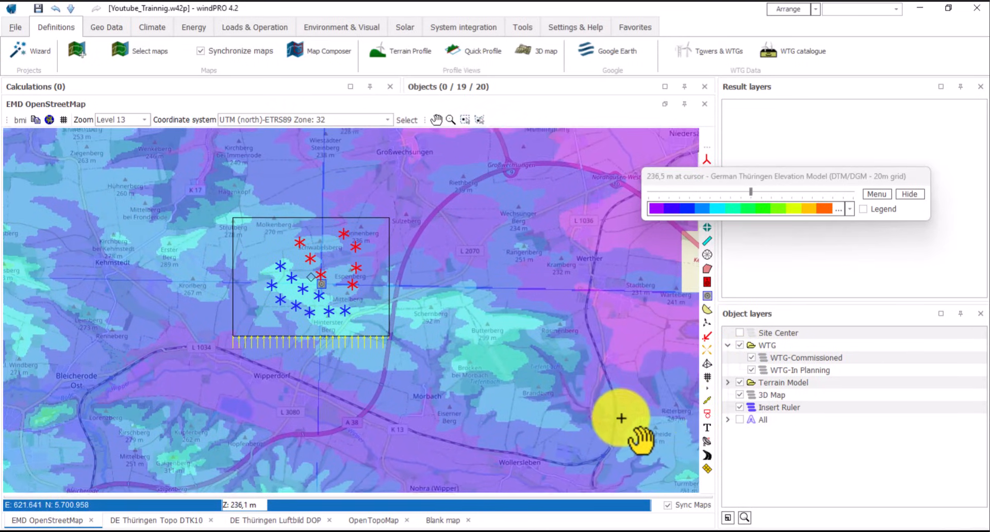
left_click(706, 402)
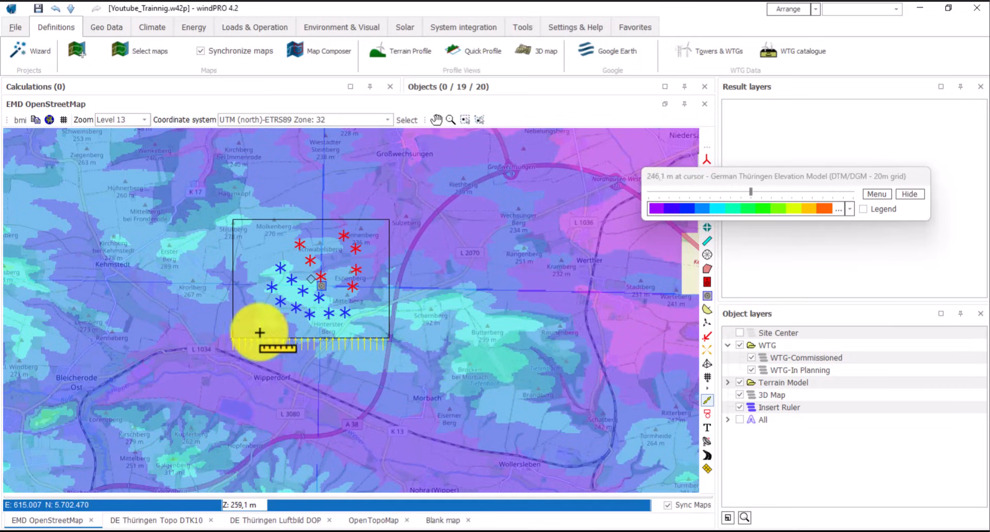
left_click(233, 337)
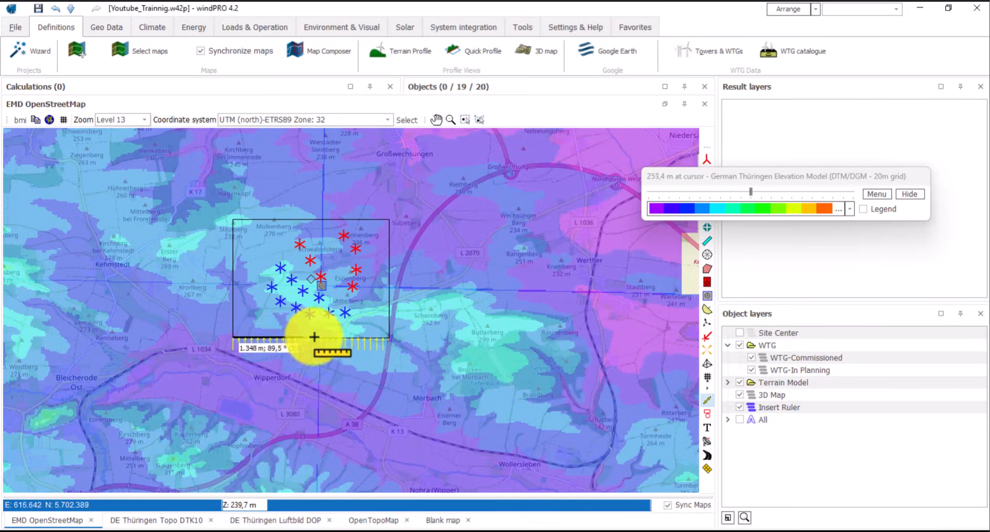
left_click(389, 339)
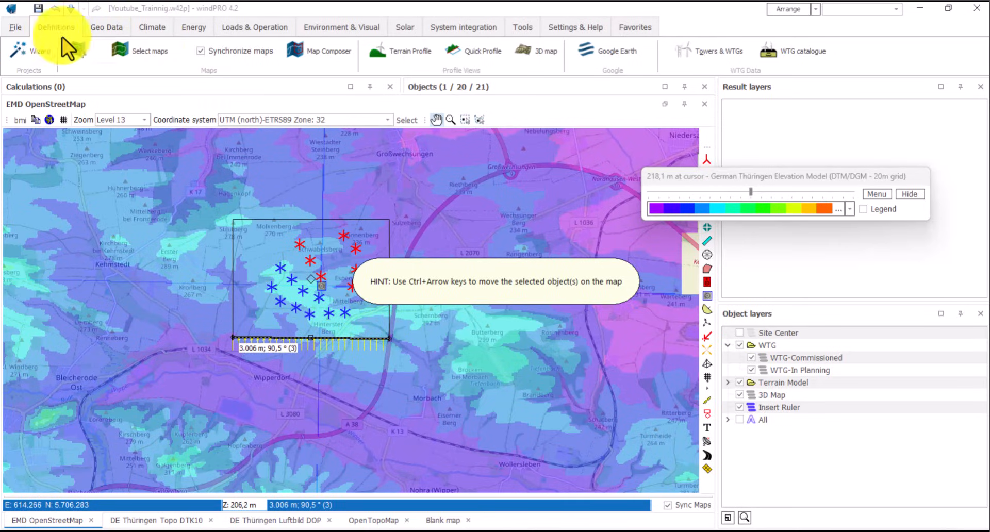
- Open a quick elevation profile along the ruler and bring the ruler back into view
left_click(482, 56)
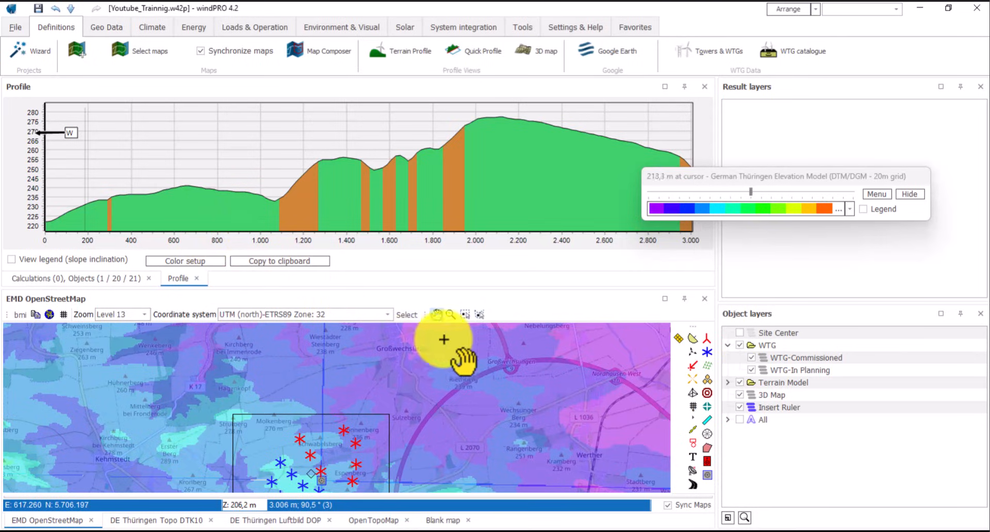
left_click_drag(494, 402, 490, 365)
left_click_drag(458, 418, 468, 390)
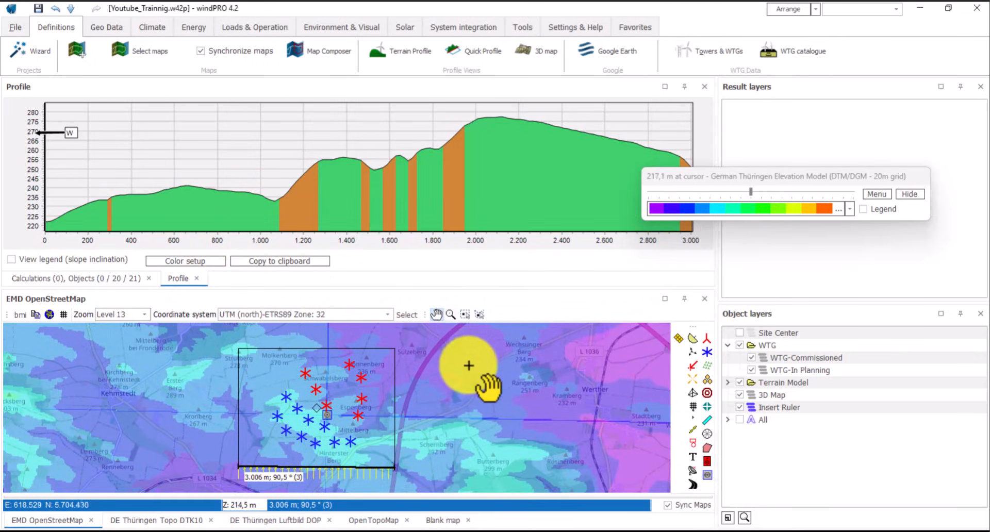
left_click_drag(470, 396, 472, 396)
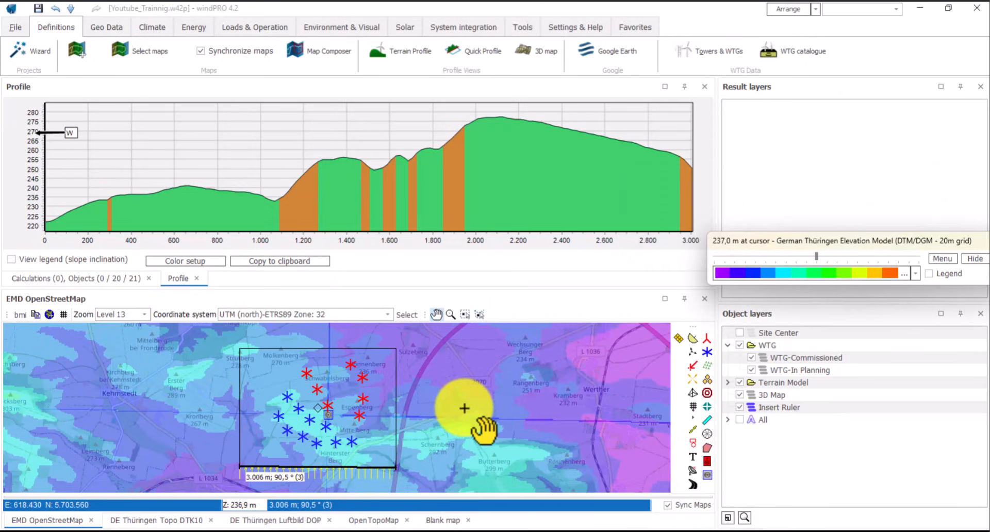
- Show the slope legend with five auto-valued, auto-coloured classes from 0 to 14%
left_click(10, 260)
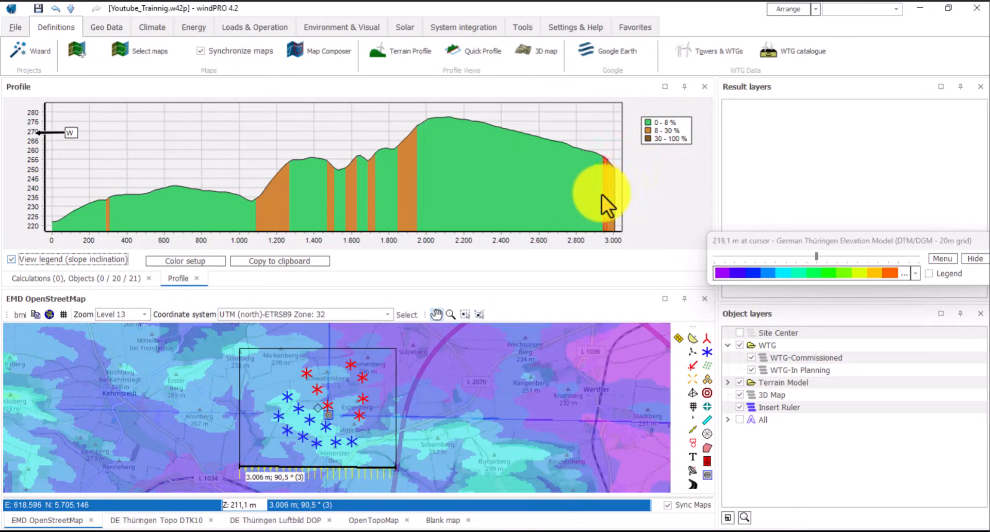
left_click(203, 263)
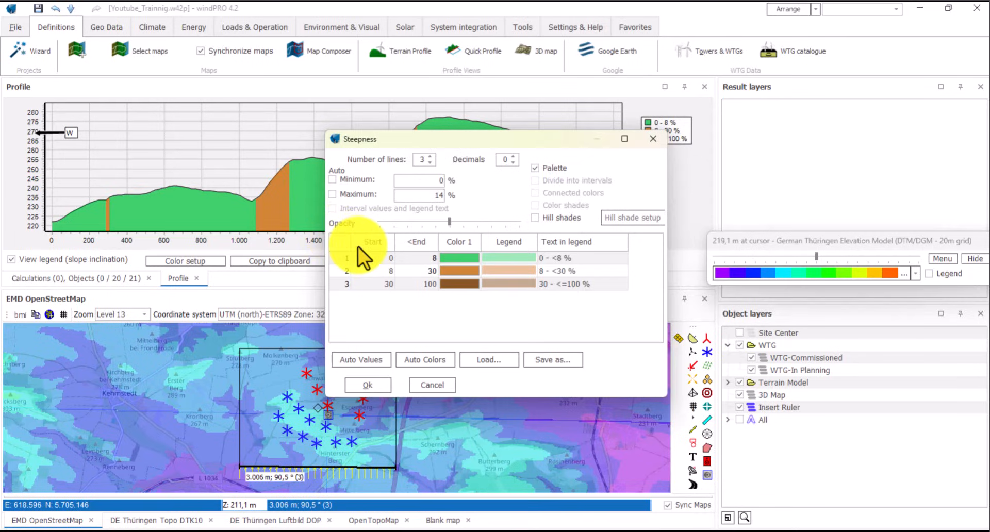
left_click(430, 156)
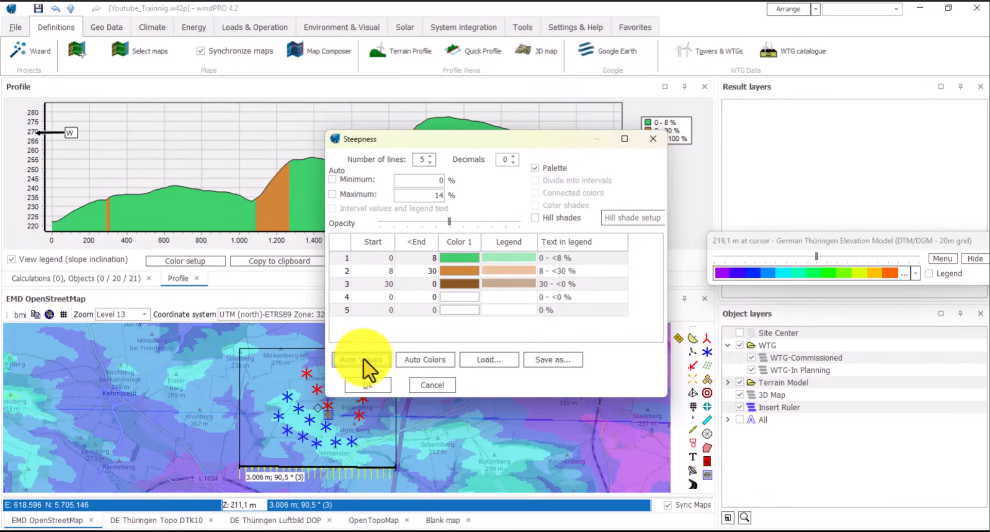
left_click(422, 358)
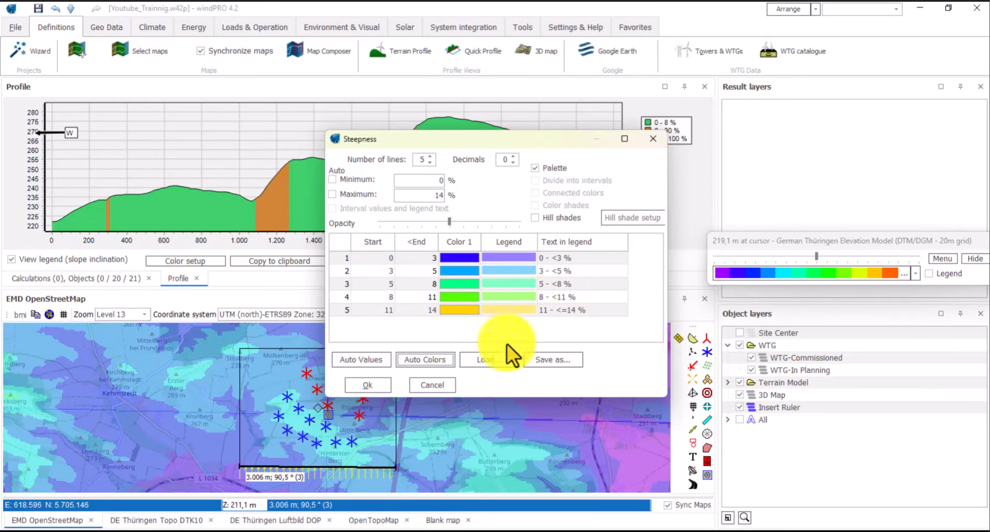
left_click(373, 388)
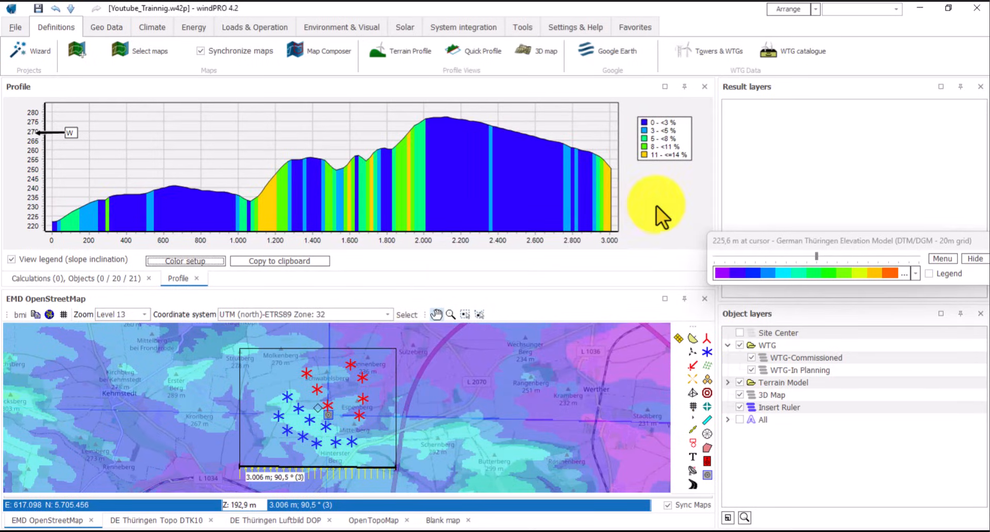
- Drag the ruler onto the rectangle's northern edge so the profile shows terrain falling from about 275 to 220 m
left_click_drag(498, 413, 510, 394)
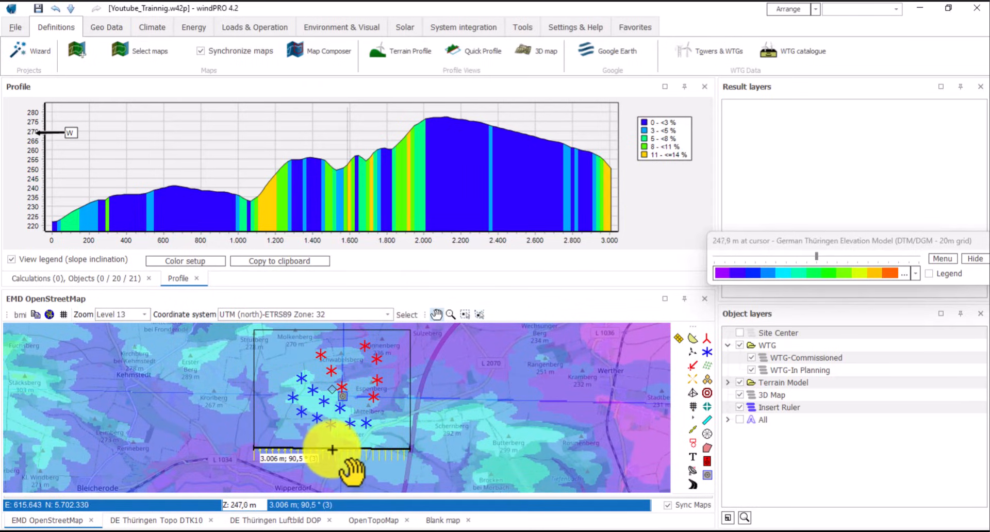
left_click(332, 449)
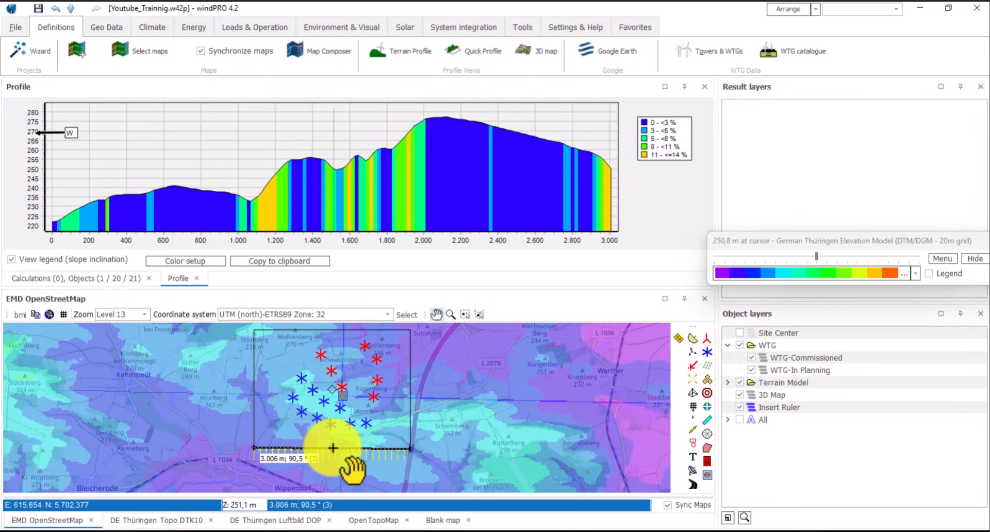
left_click_drag(332, 448, 331, 327)
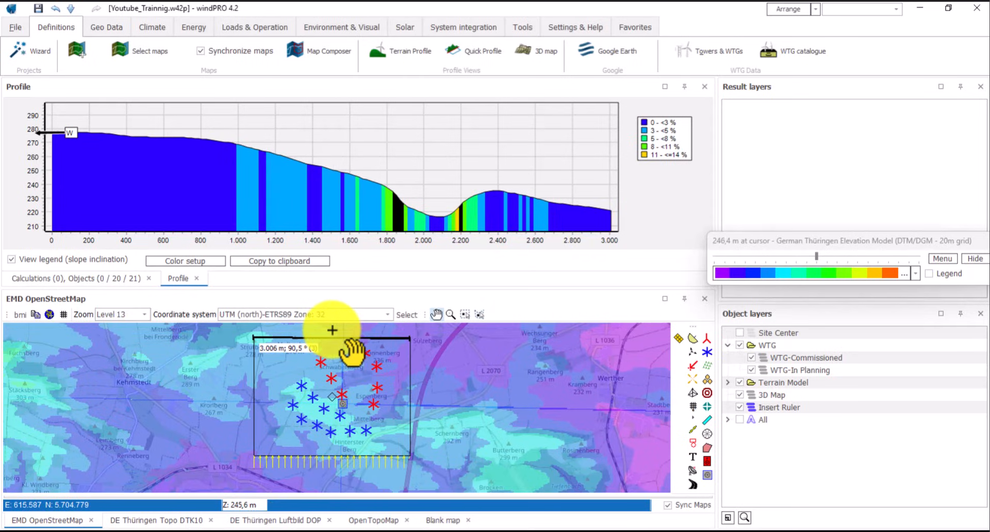
- Draw a second ruler along the rectangle's western edge, from lower-left to top-left corner
left_click(691, 431)
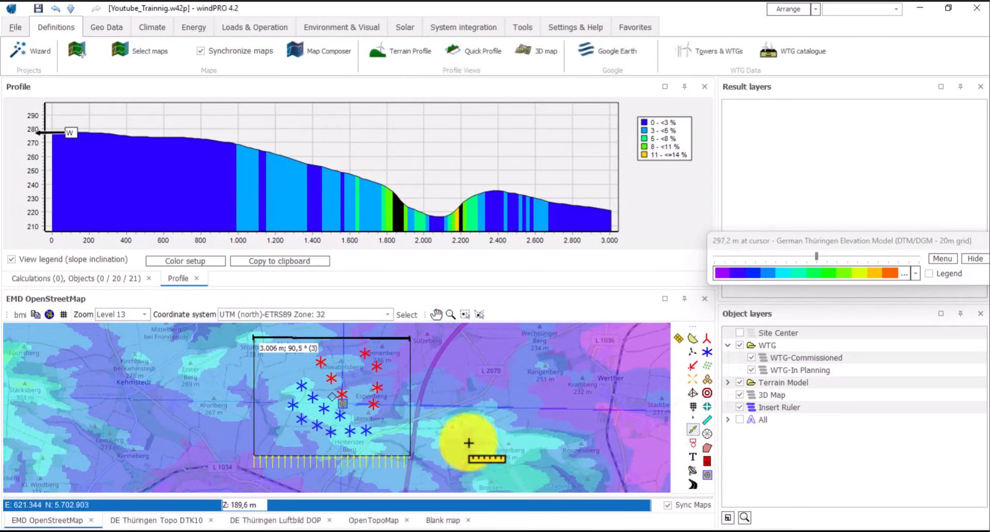
left_click(254, 457)
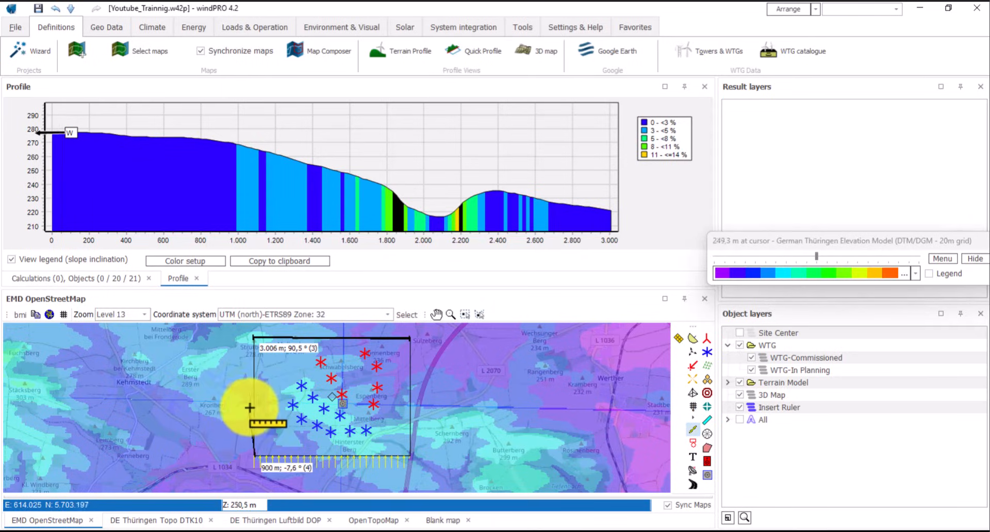
double_click(257, 336)
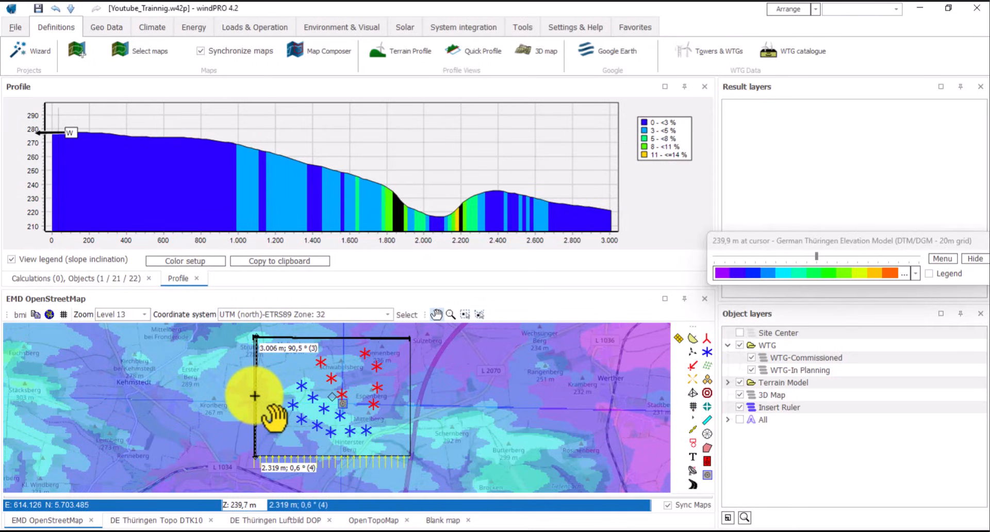
- Set the new ruler's angle to 0 and its colour to green in its properties
right_click(255, 396)
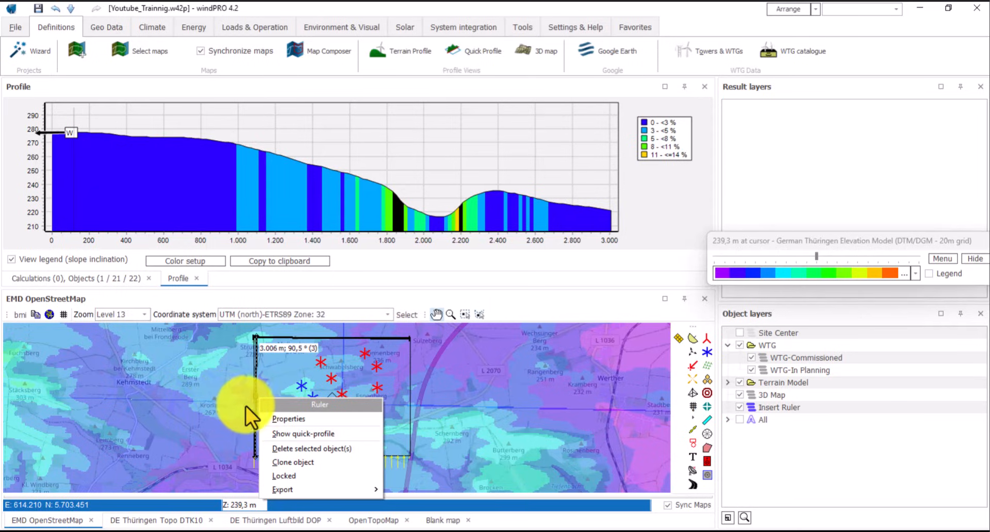
left_click(283, 419)
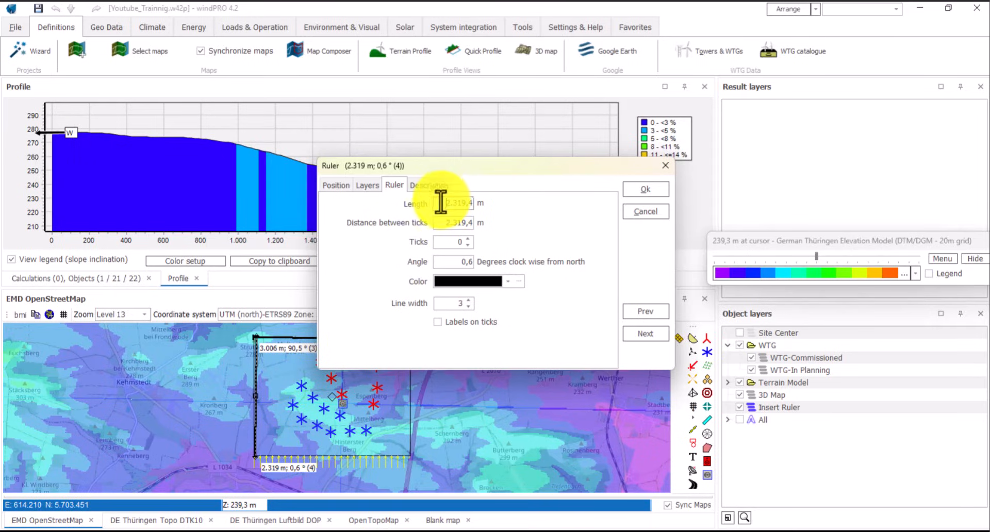
left_click(438, 264)
type("0")
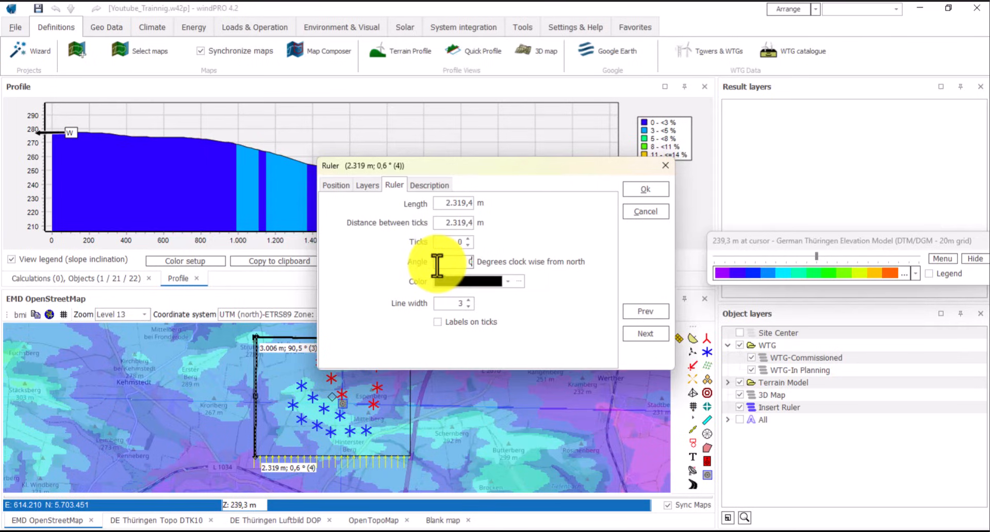
left_click(506, 281)
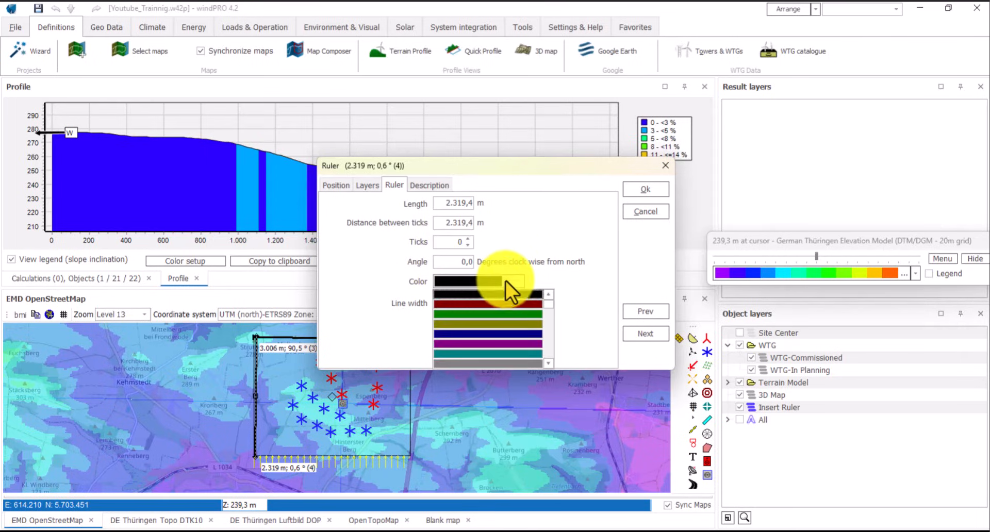
left_click(503, 314)
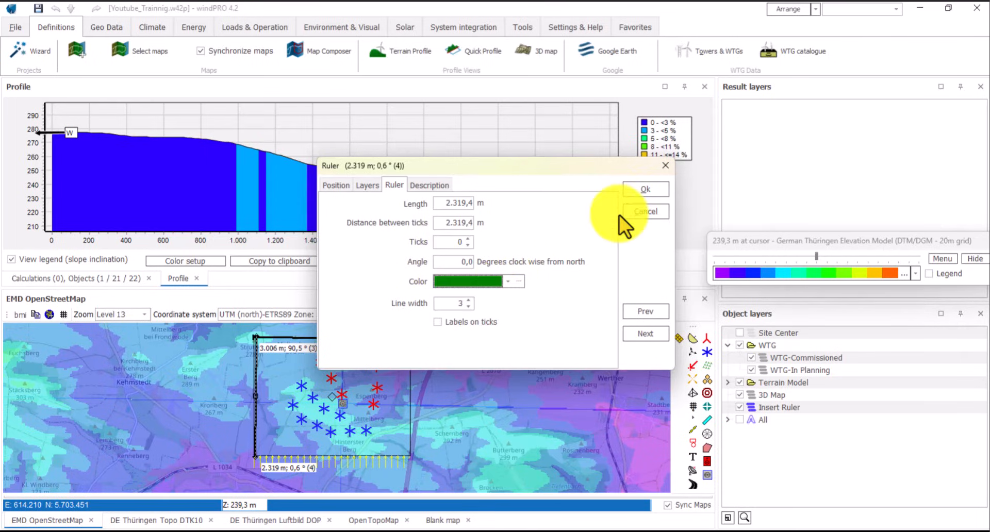
left_click(634, 190)
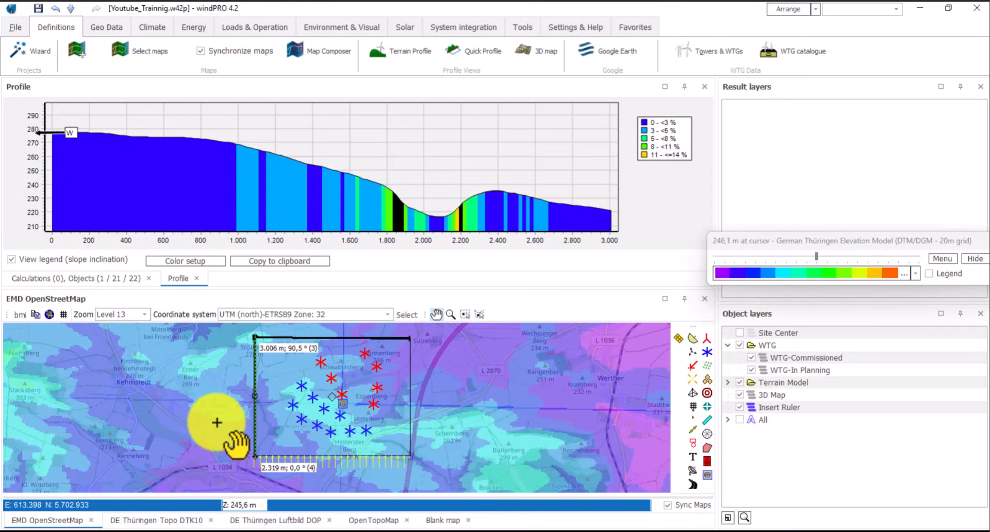
- Fade the result layers' elevation colouring to zero and show a quick profile along the ruler
left_click_drag(815, 256, 714, 256)
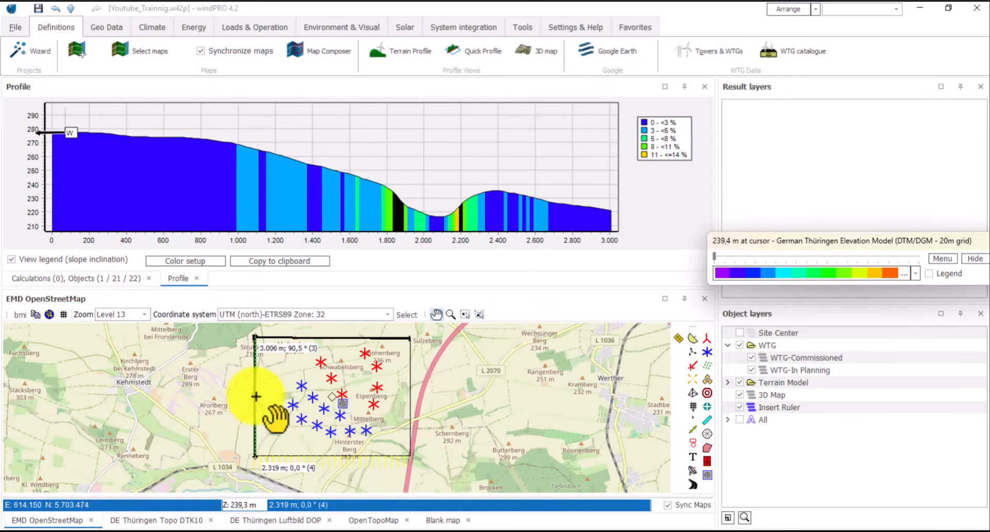
right_click(254, 396)
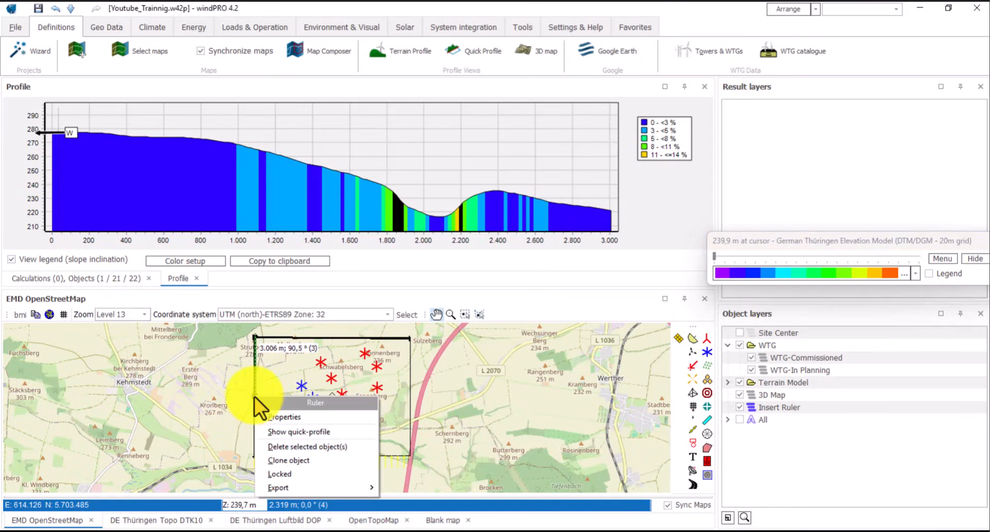
left_click(292, 432)
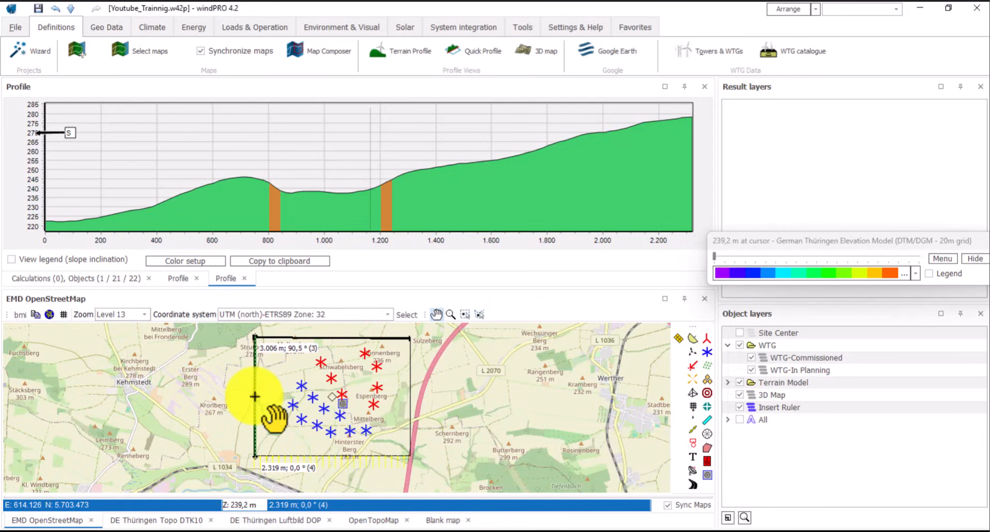
- Move the ruler east onto the rectangle's eastern edge, with the slope legend shown on its profile
left_click_drag(255, 396, 326, 397)
left_click_drag(329, 397, 397, 397)
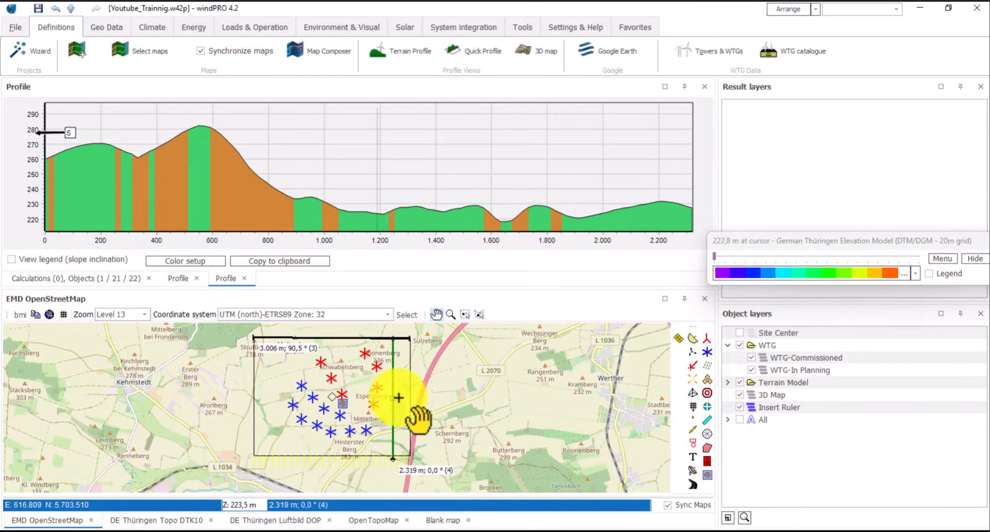
left_click(11, 258)
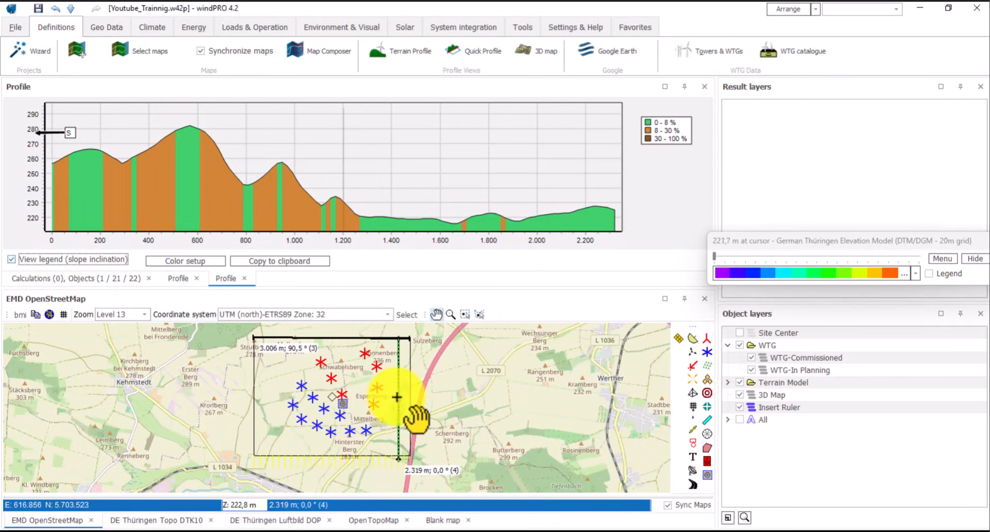
left_click_drag(396, 397, 414, 396)
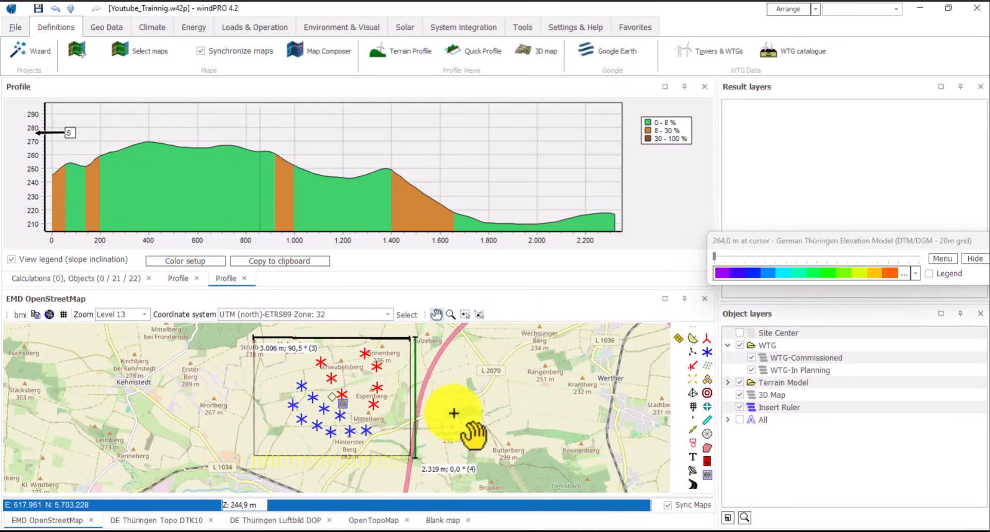
left_click(471, 405)
left_click_drag(378, 416, 477, 411)
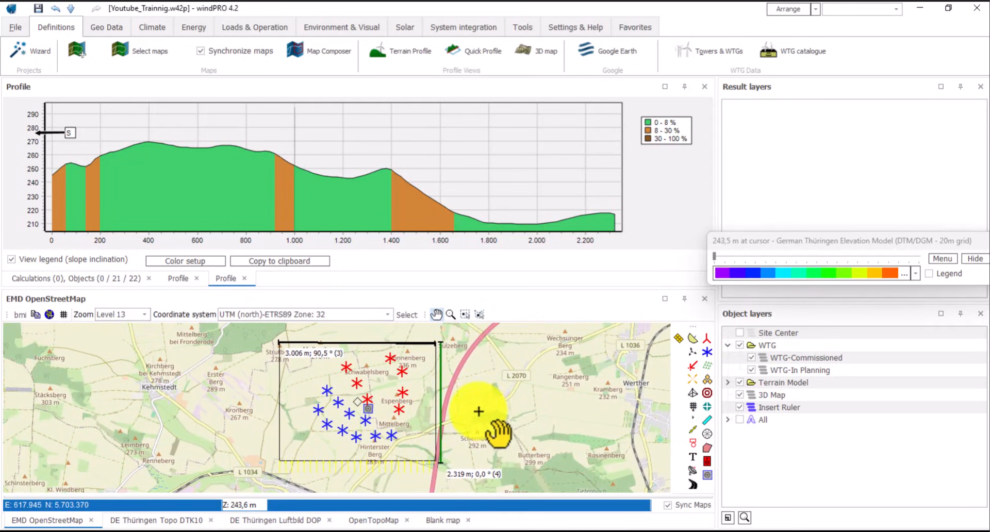
- Leave the profile chart's copy options unused and switch back to the first terrain profile
right_click(339, 178)
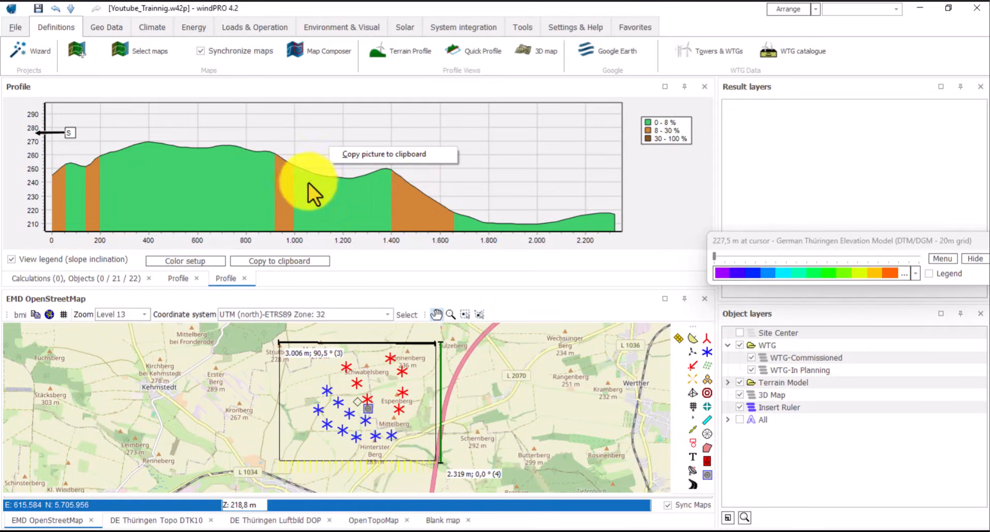
left_click(664, 212)
right_click(380, 154)
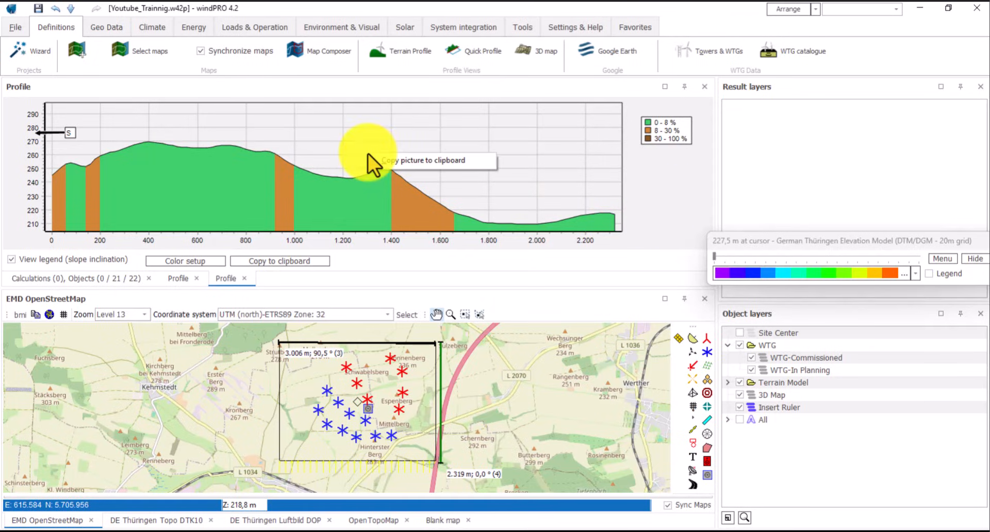
left_click(394, 160)
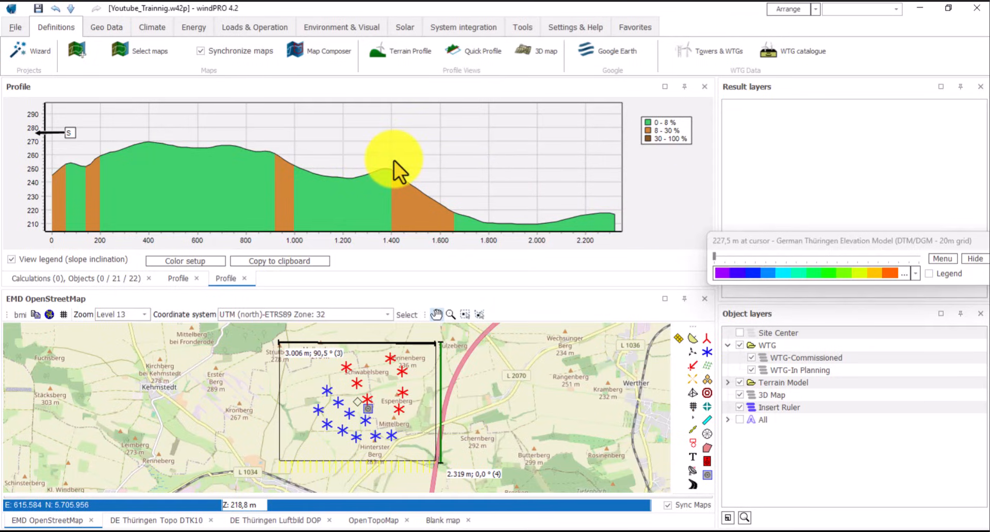
left_click(277, 262)
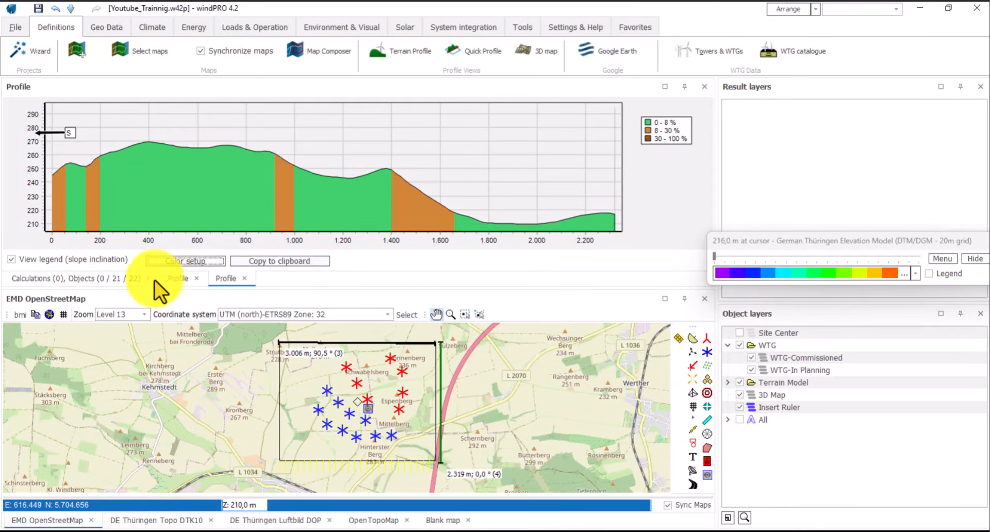
left_click(180, 279)
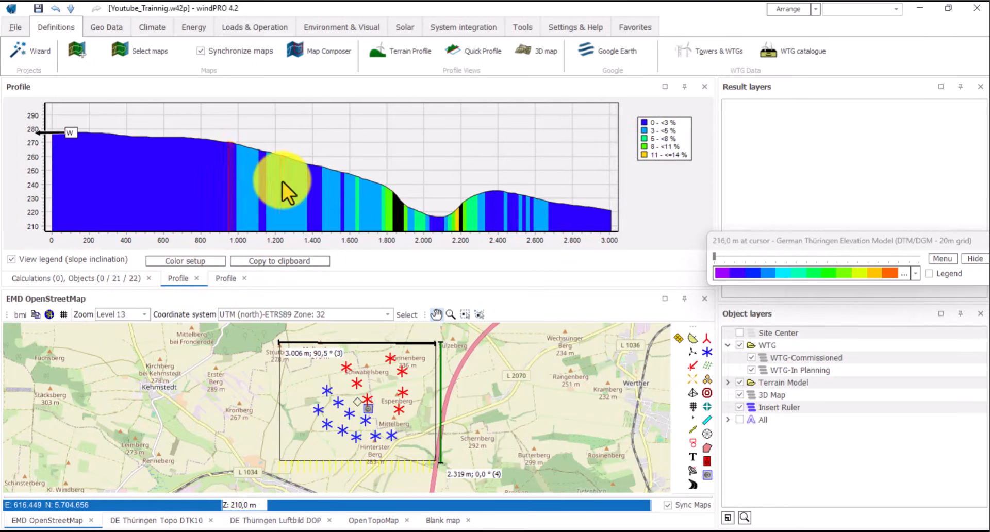
- Add an object layer named 'District Nordhausen' under Object layers in the Calculations/Objects view
left_click(85, 280)
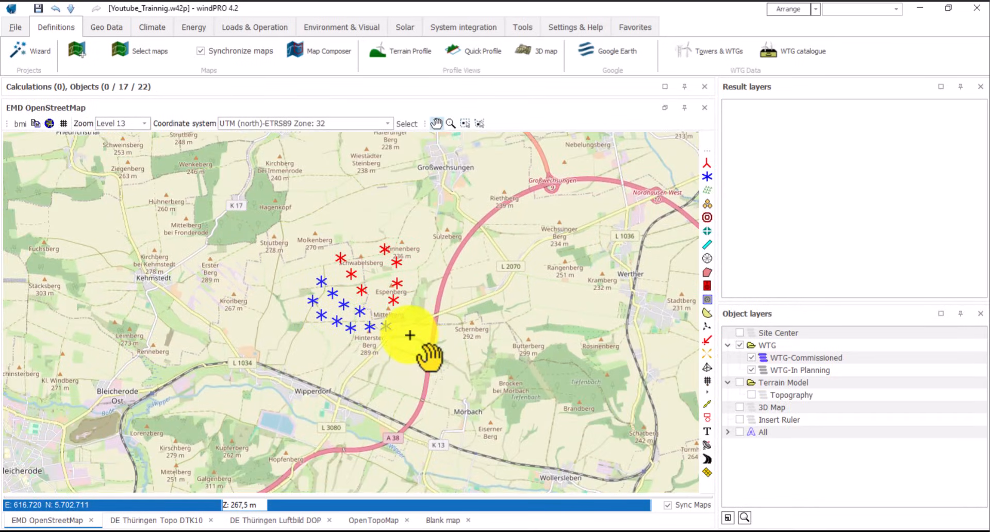
right_click(774, 471)
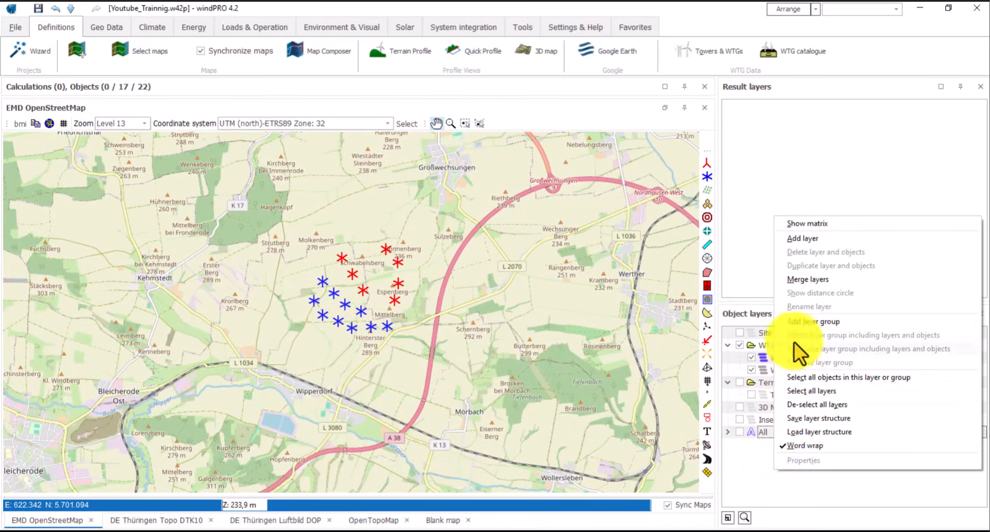
left_click(806, 237)
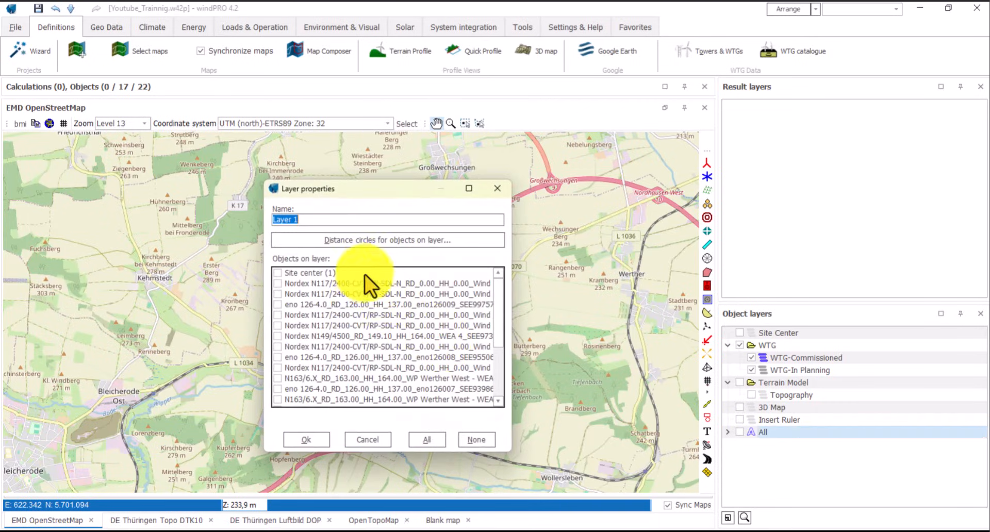
type("Kreis Nordhausen")
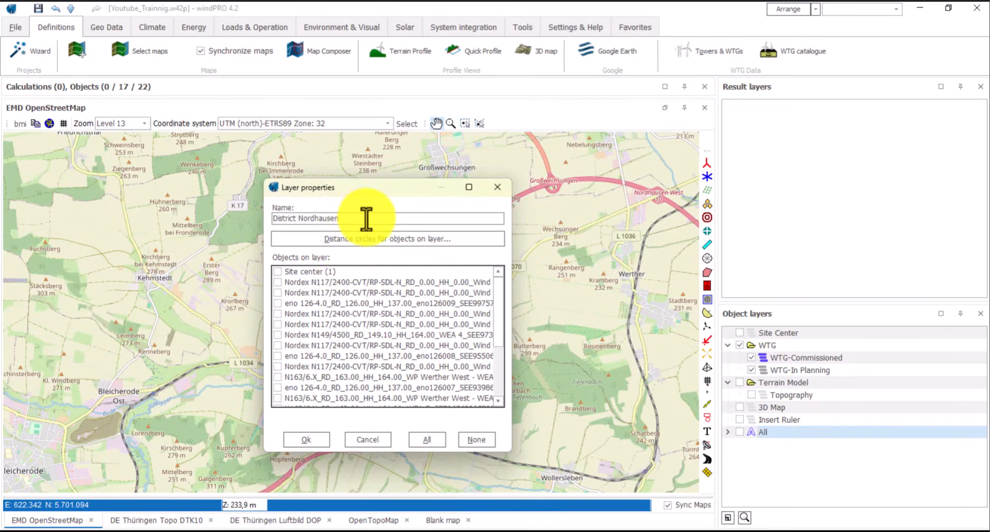
left_click(319, 441)
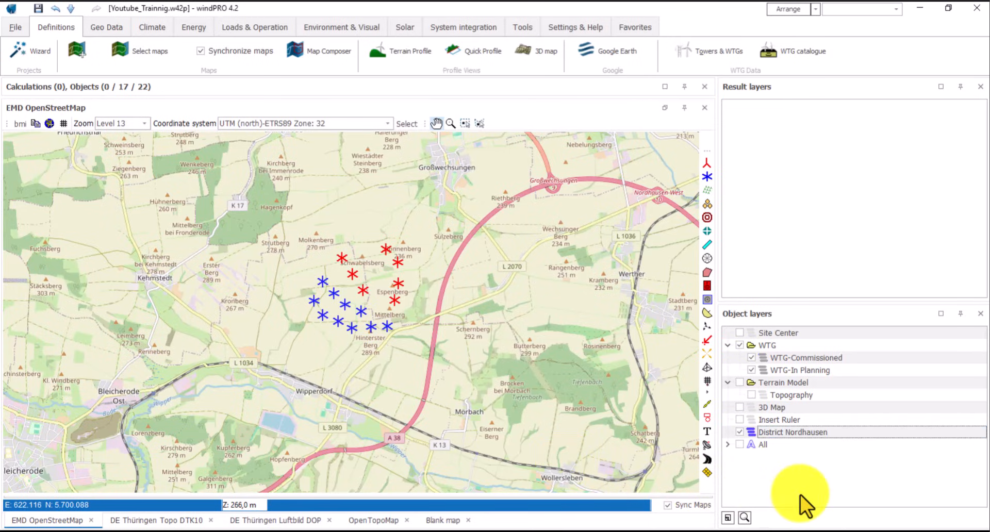
left_click_drag(560, 365, 601, 360)
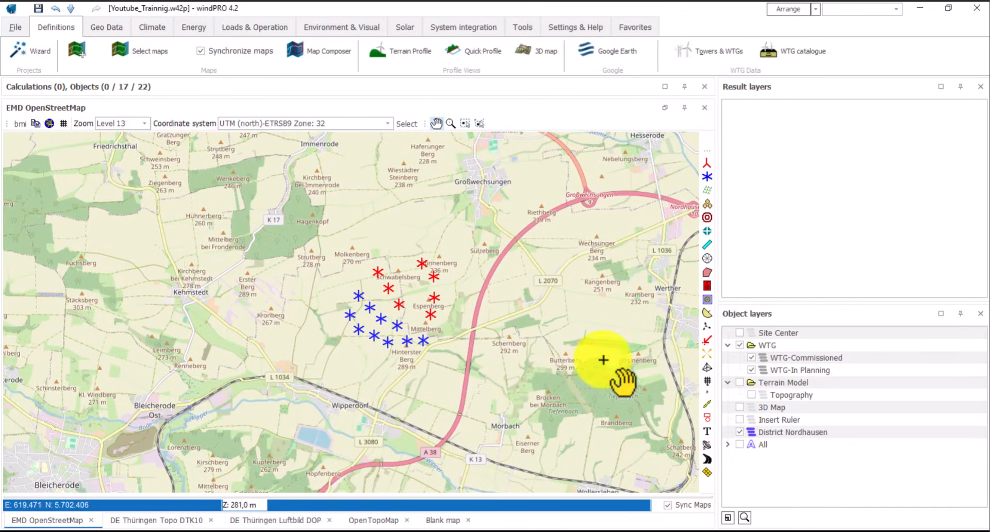
- Place a WTG area object and choose the LK Nordhausen.shp file to import
left_click(707, 204)
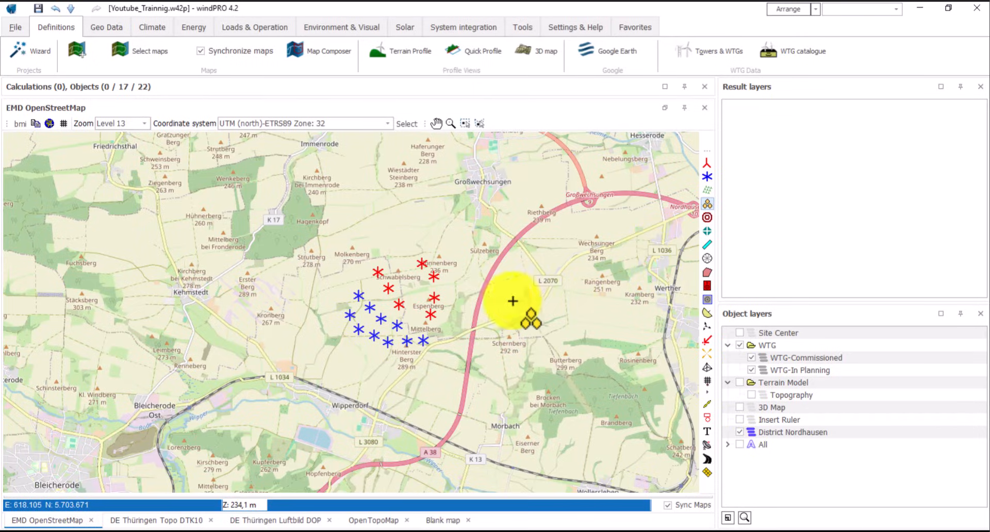
left_click(463, 286)
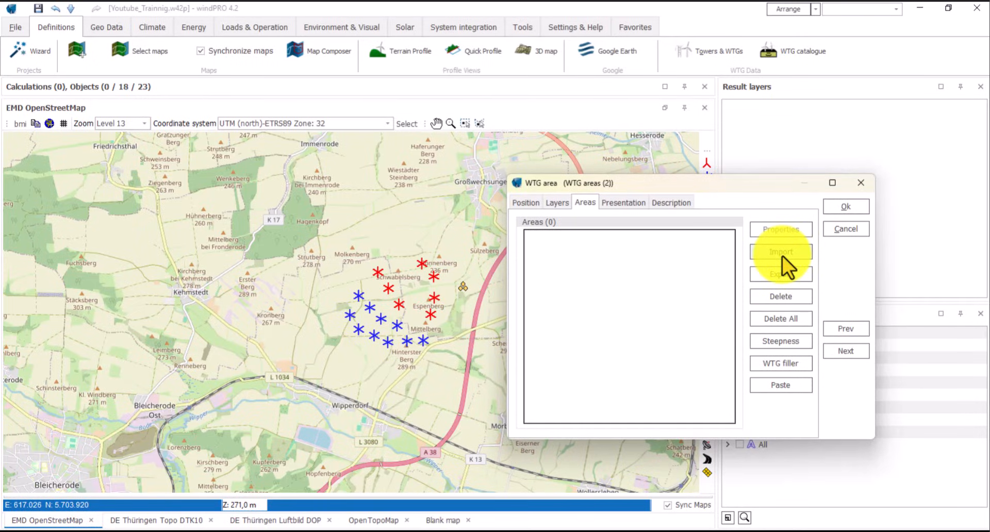
left_click(781, 253)
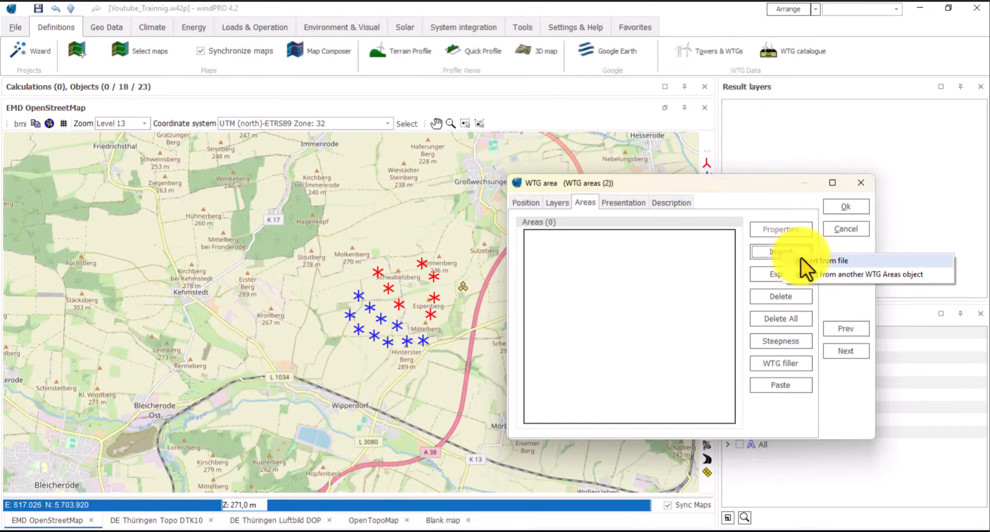
left_click(805, 259)
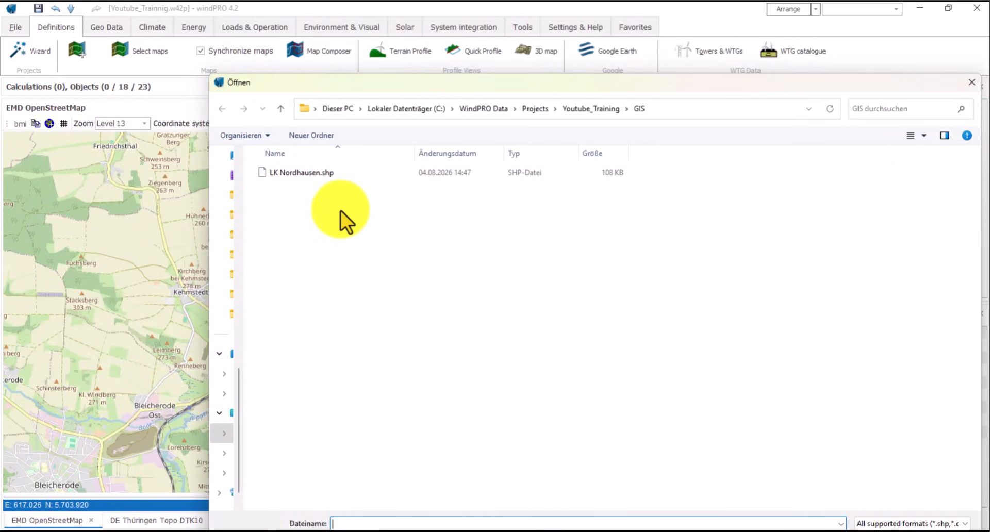
left_click(308, 172)
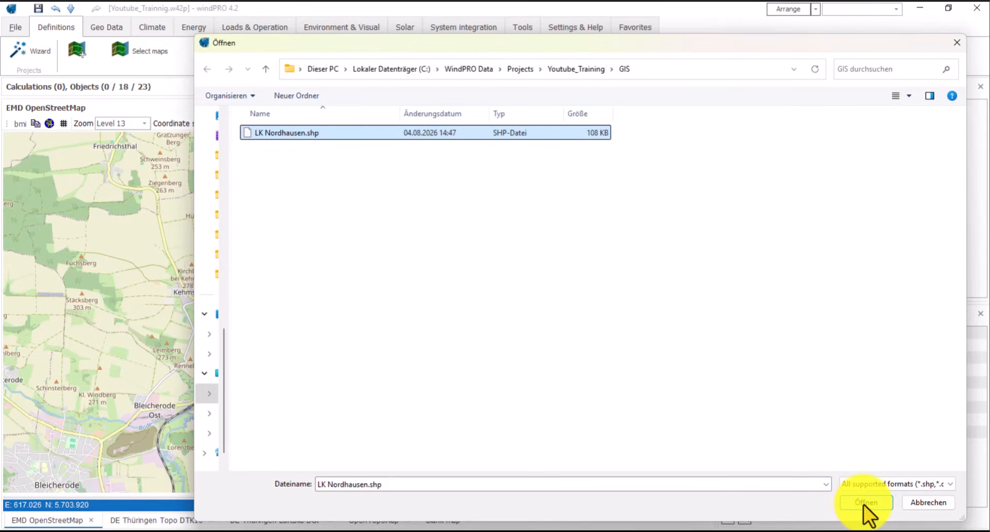
left_click(865, 502)
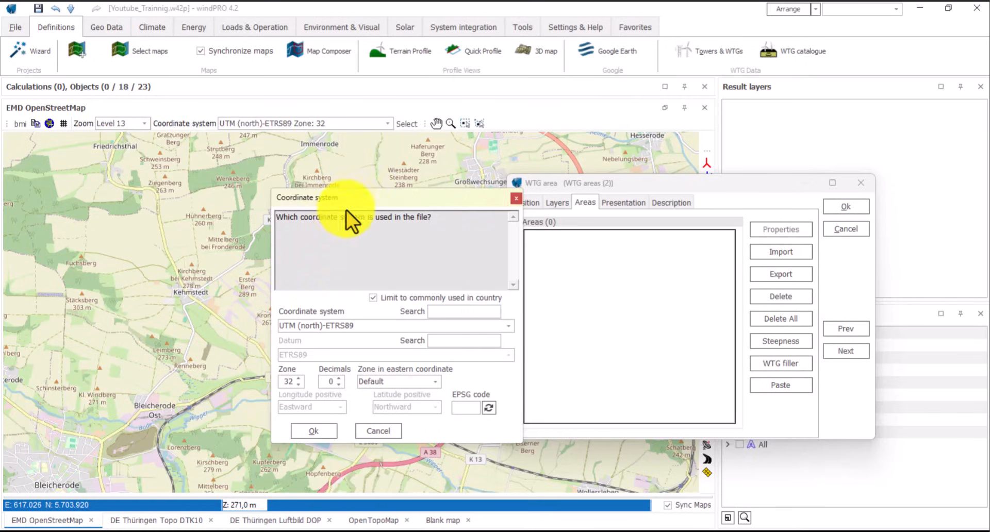
- Import the shapefile in UTM (north)-ETRS89 zone 32 as one area named LK Nordhausen
left_click_drag(359, 198, 406, 179)
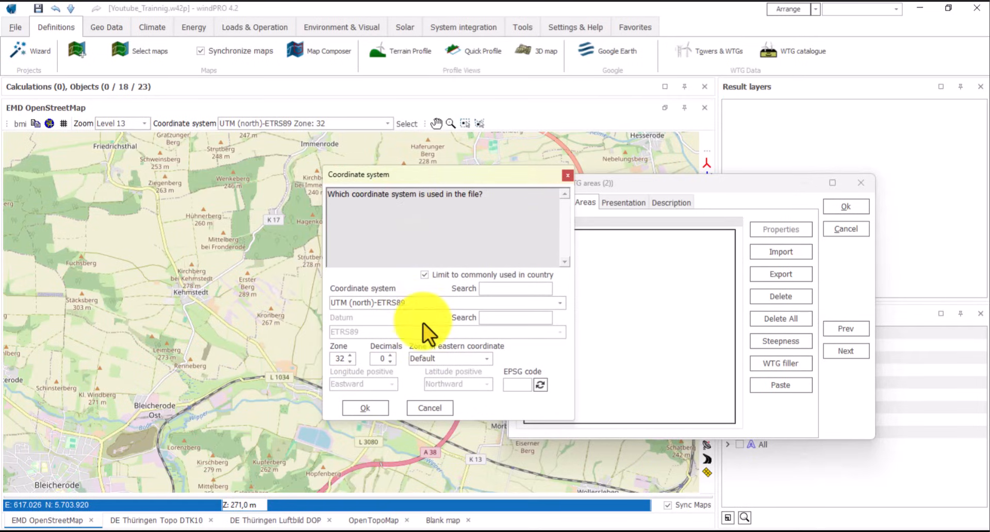
left_click(407, 305)
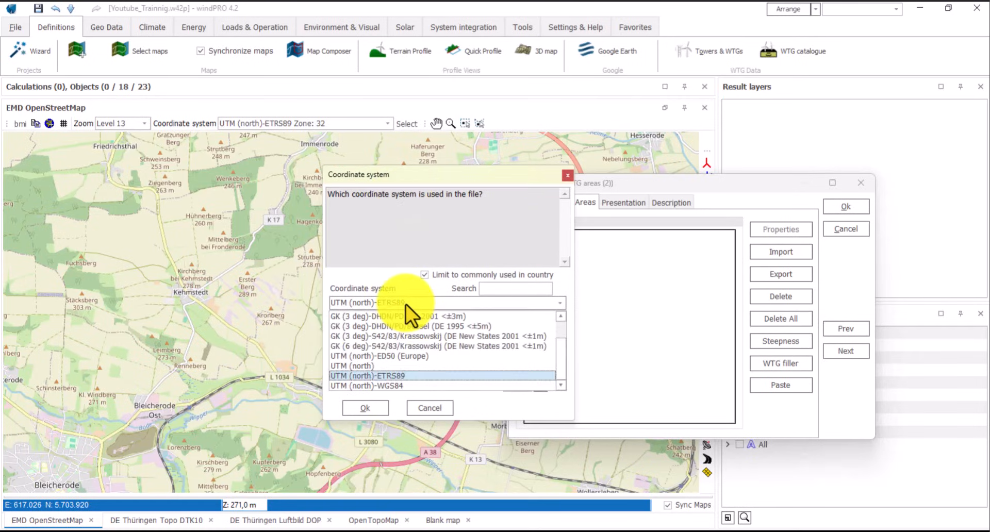
left_click(392, 375)
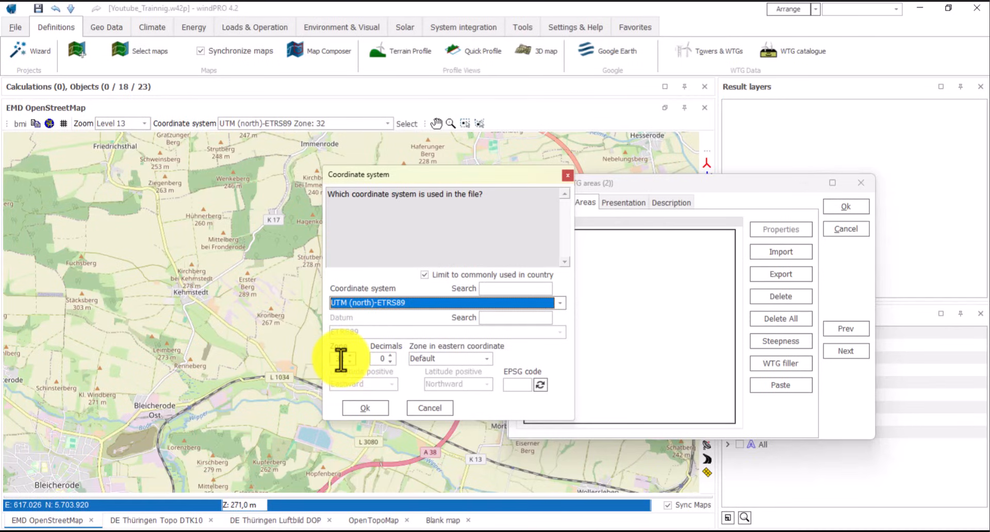
left_click(369, 410)
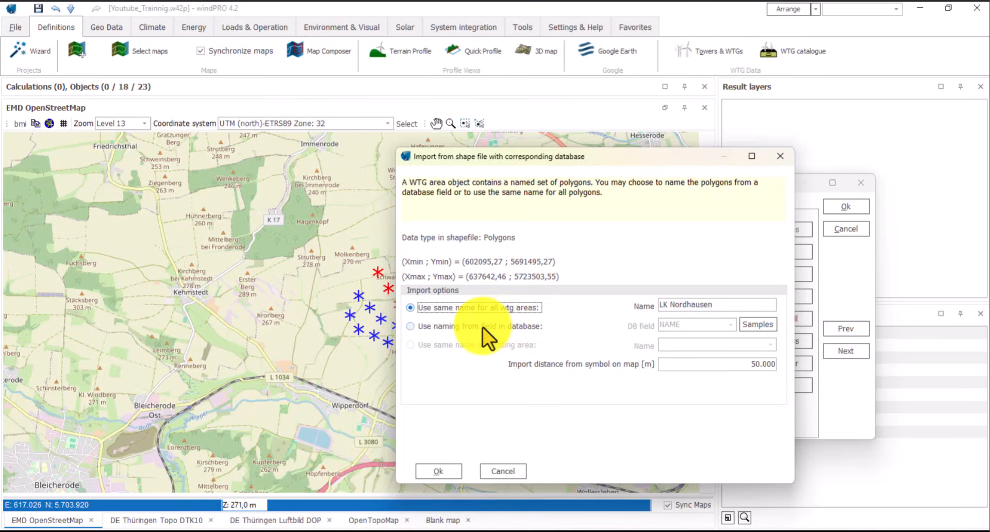
left_click(726, 306)
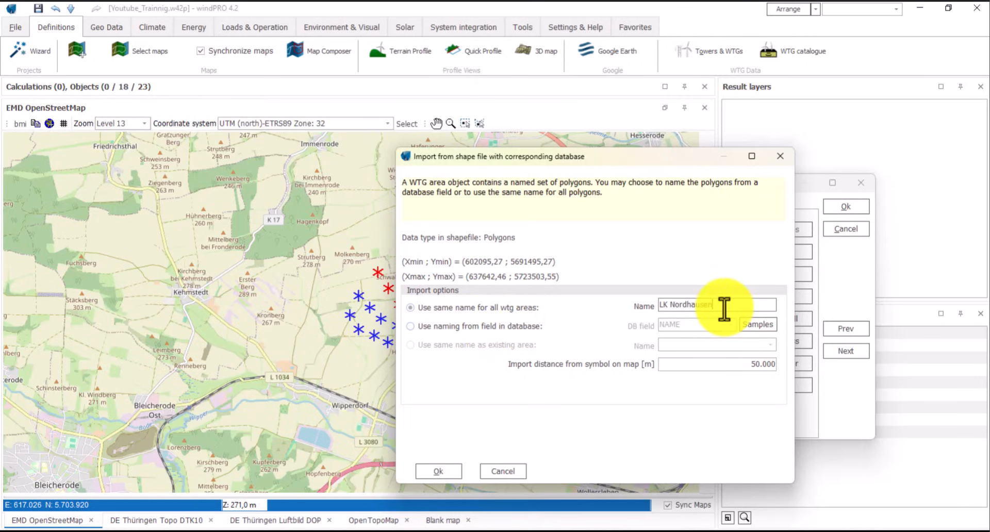
left_click(435, 471)
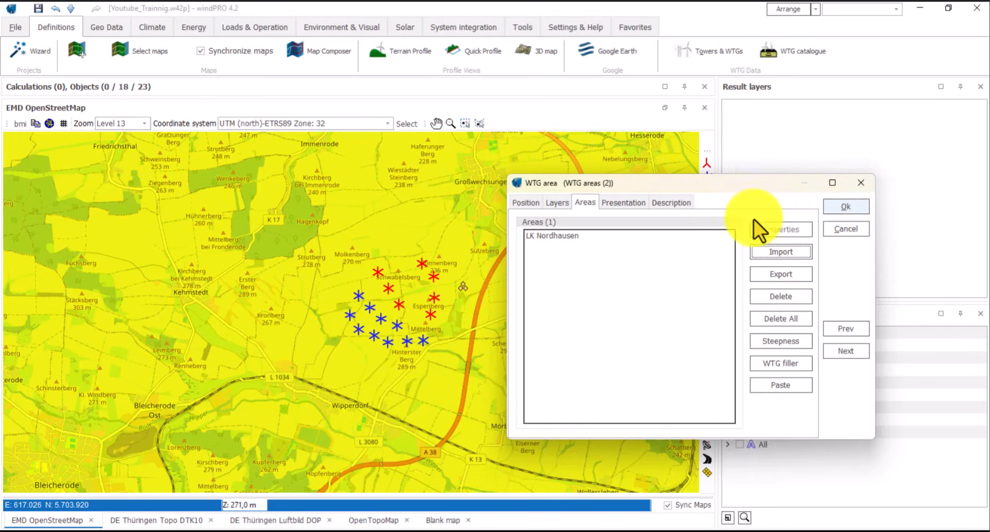
left_click(845, 210)
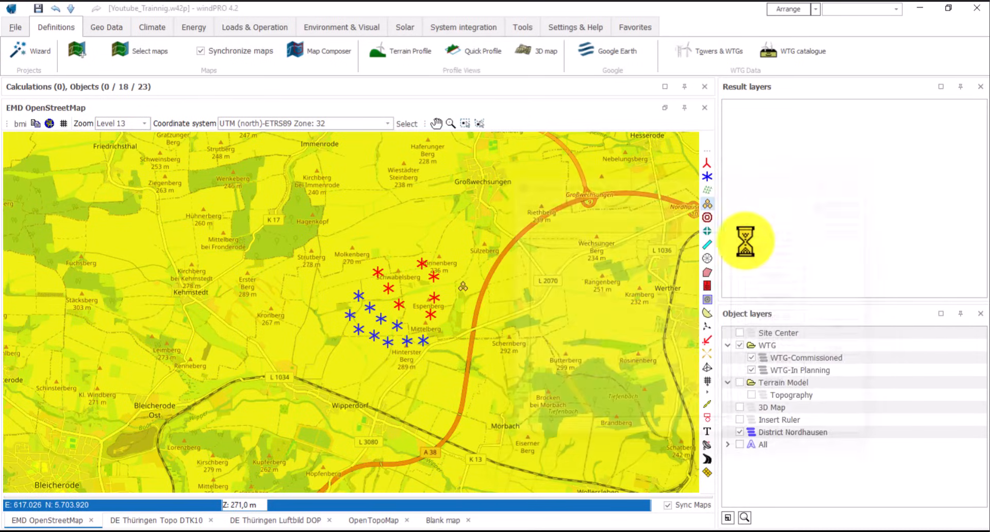
left_click_drag(517, 340, 484, 341)
scroll(501, 339, "down", 1)
scroll(500, 339, "down", 1)
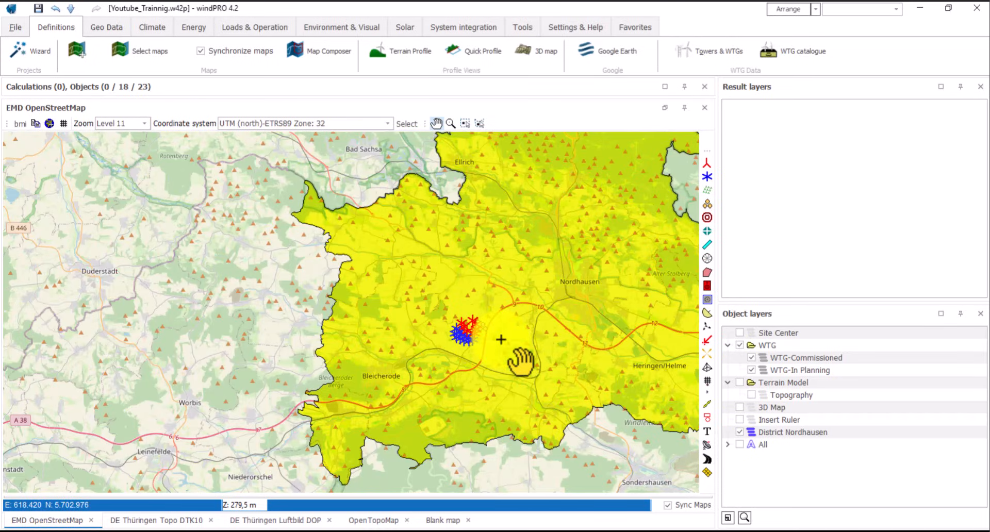
left_click_drag(570, 327, 502, 333)
scroll(454, 362, "down", 1)
scroll(453, 362, "up", 1)
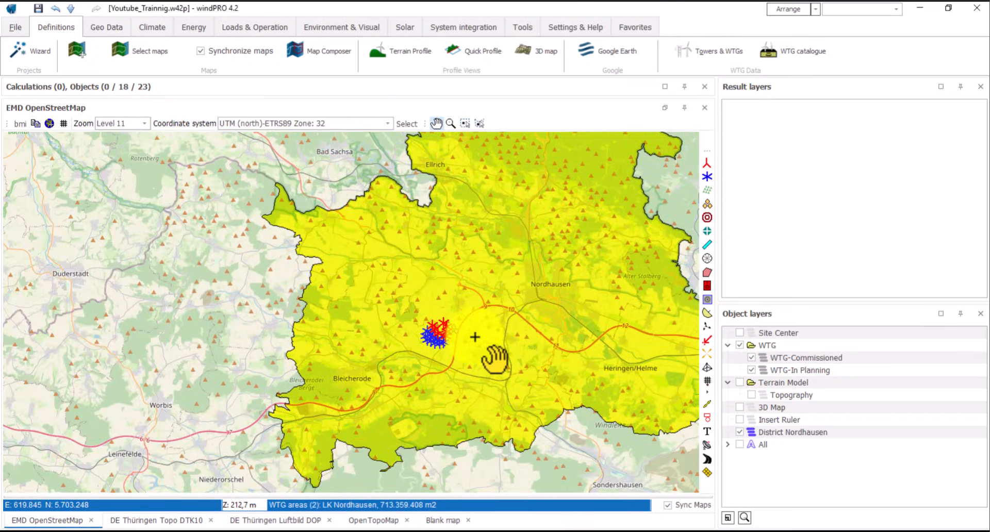
scroll(464, 346, "up", 1)
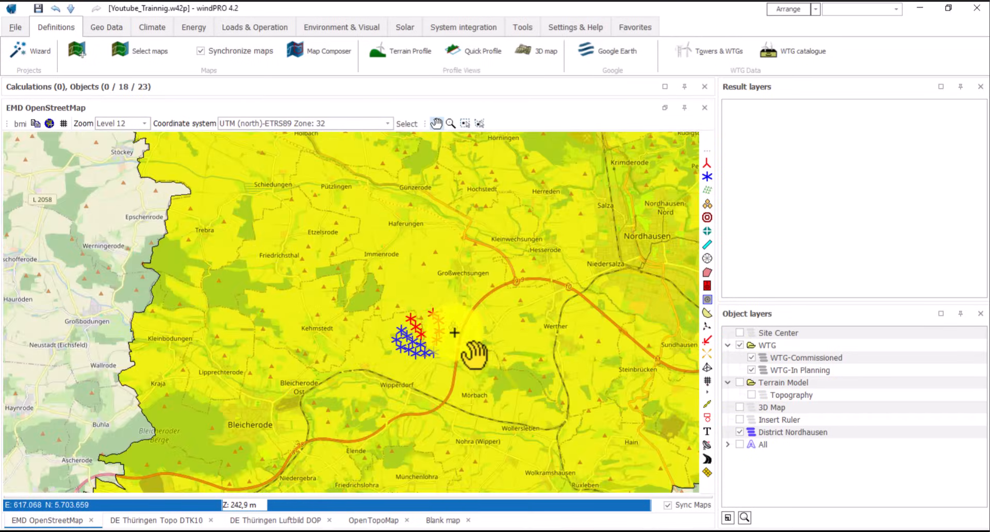
left_click(454, 326)
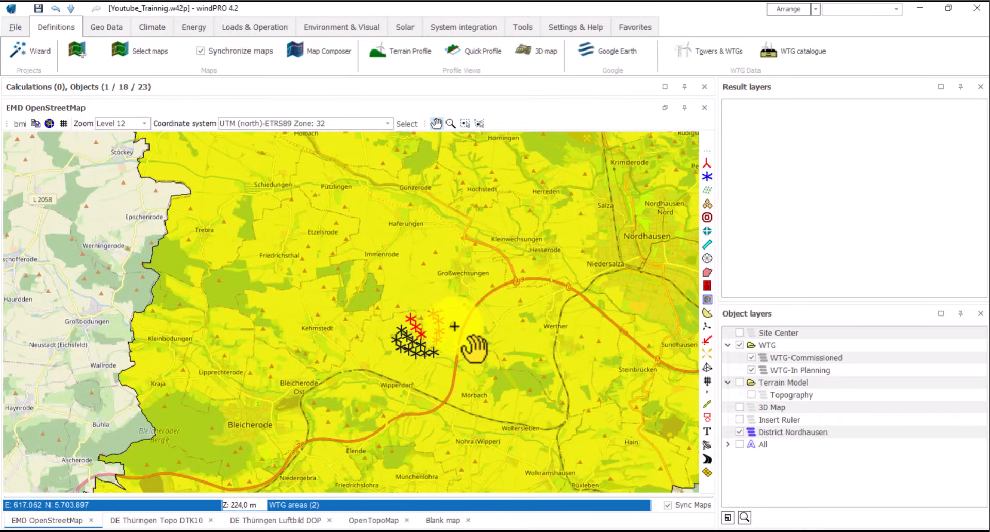
right_click(455, 326)
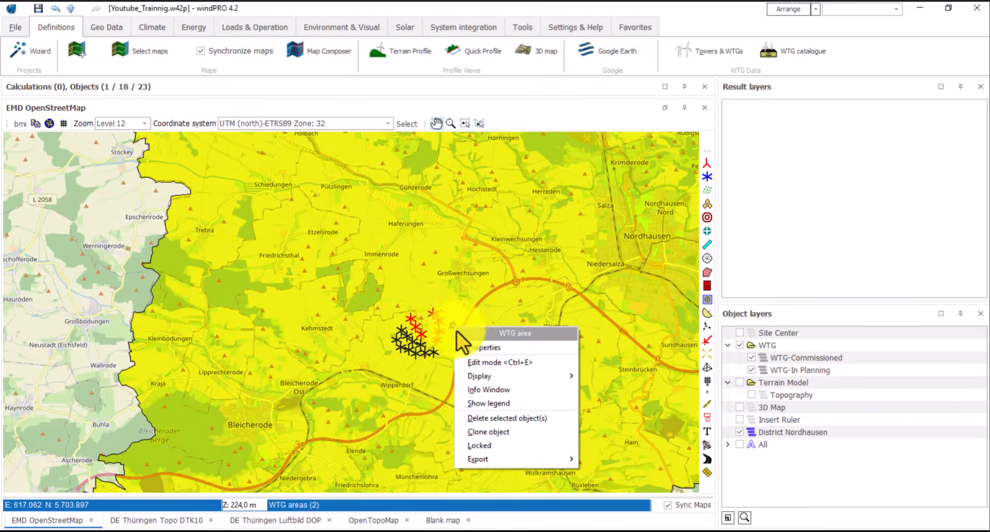
left_click(499, 388)
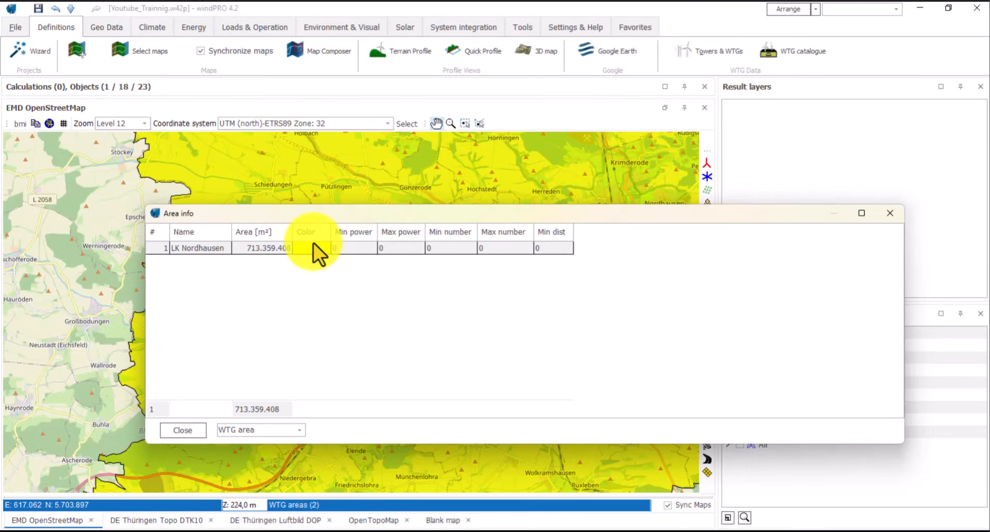
left_click_drag(292, 232, 355, 232)
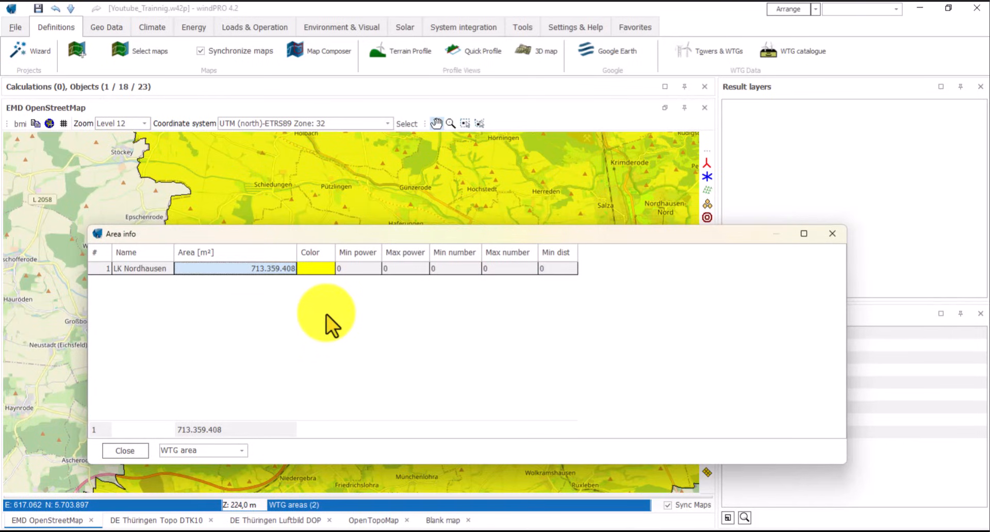
left_click(125, 450)
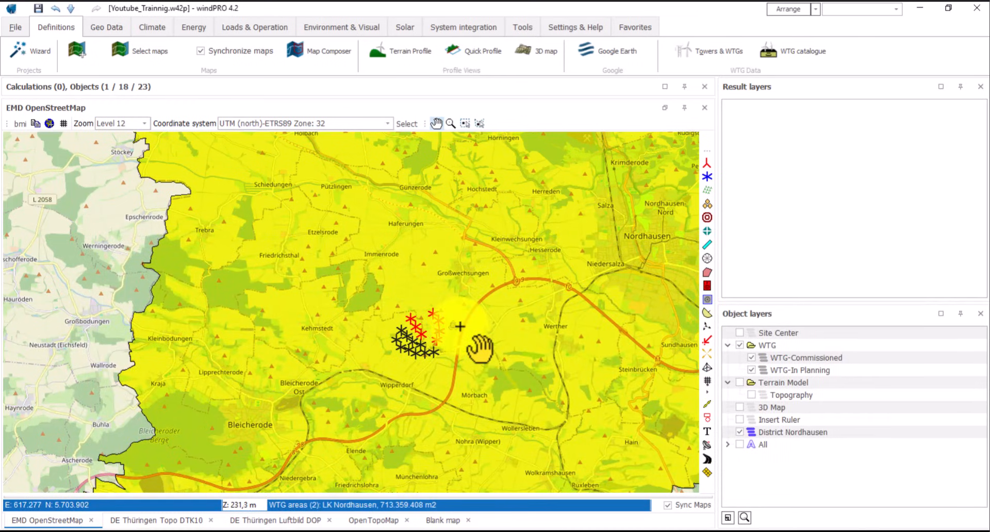
- Add a 'WTG areas' legend listing LK Nordhausen in yellow and recentre the map on the wind farm
right_click(453, 327)
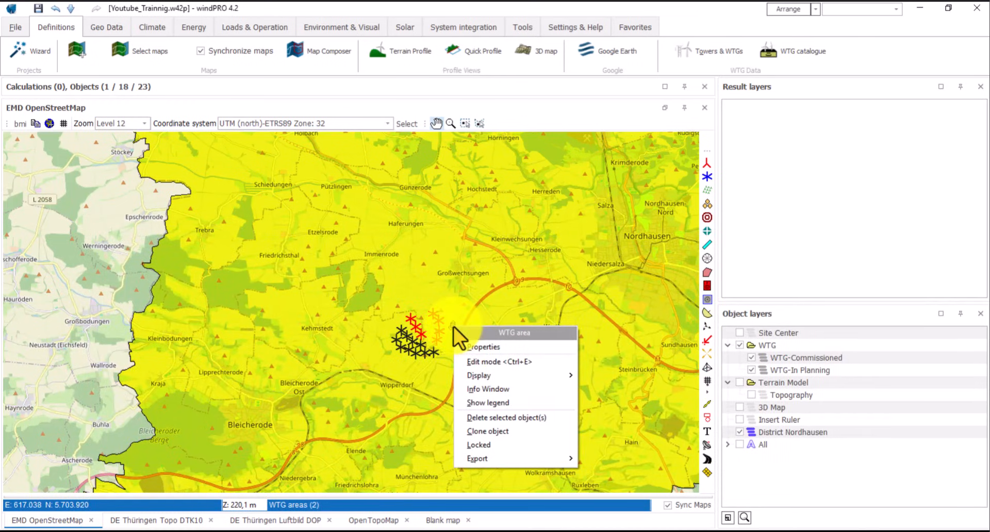
mouse_move(485, 373)
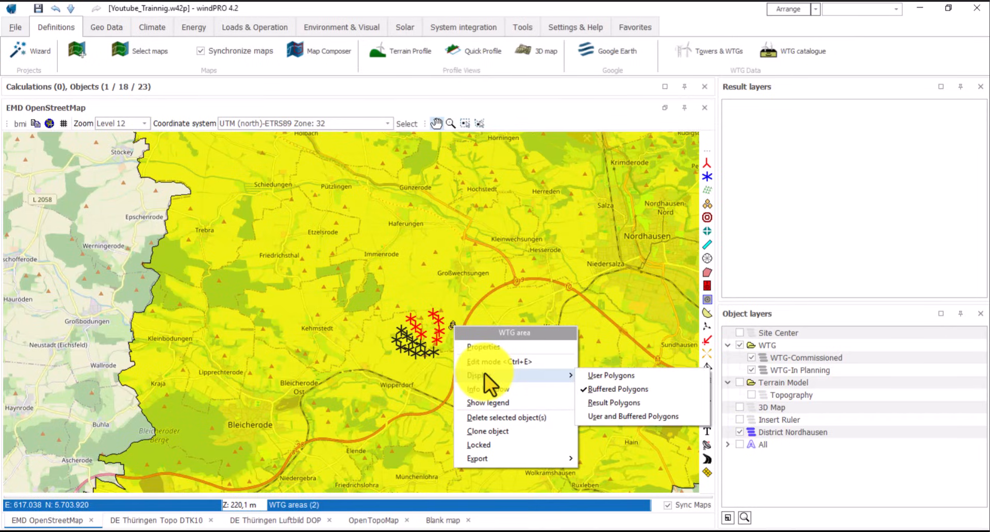
left_click(484, 403)
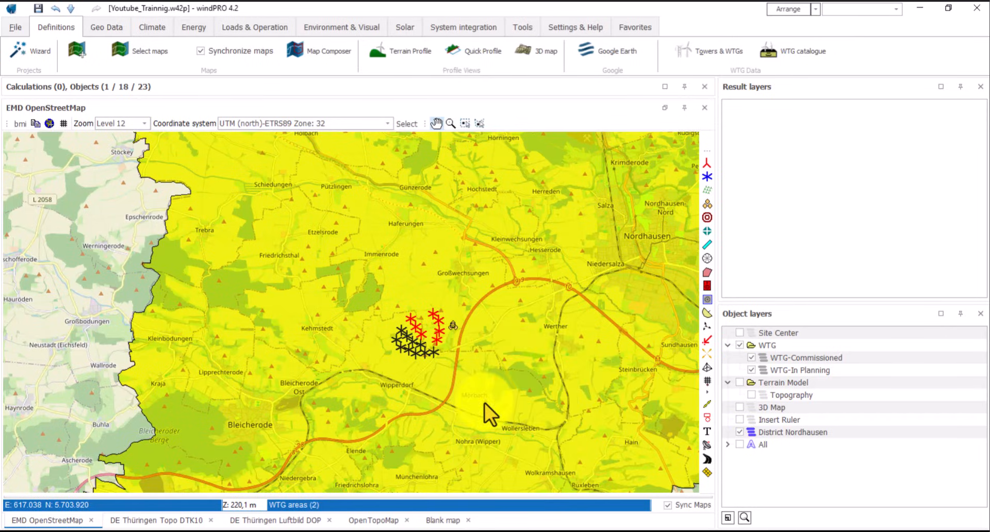
scroll(345, 281, "down", 1)
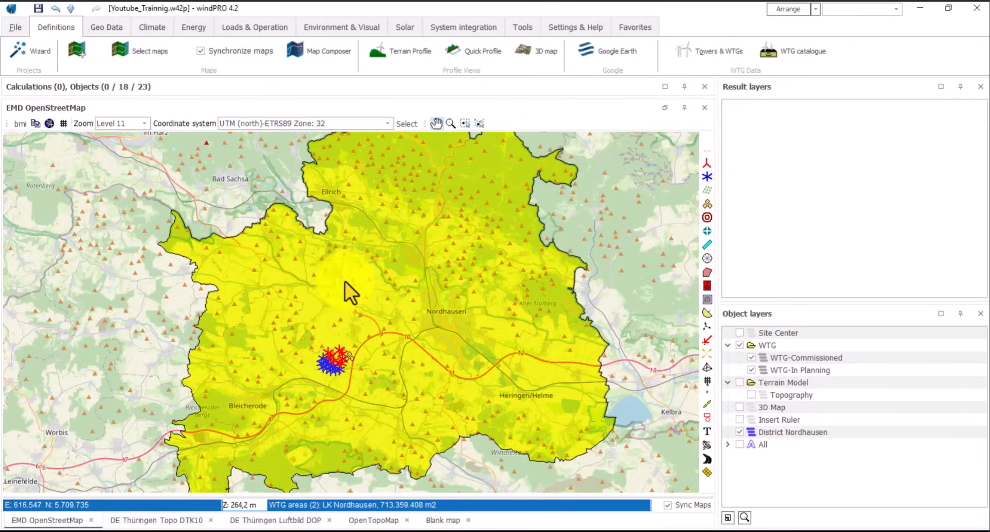
left_click_drag(361, 278, 364, 266)
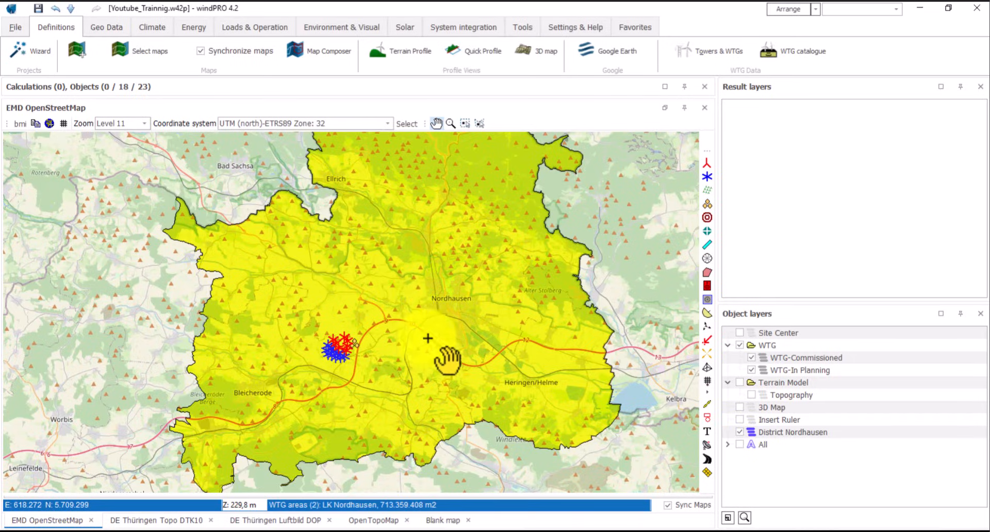
left_click_drag(396, 342, 420, 342)
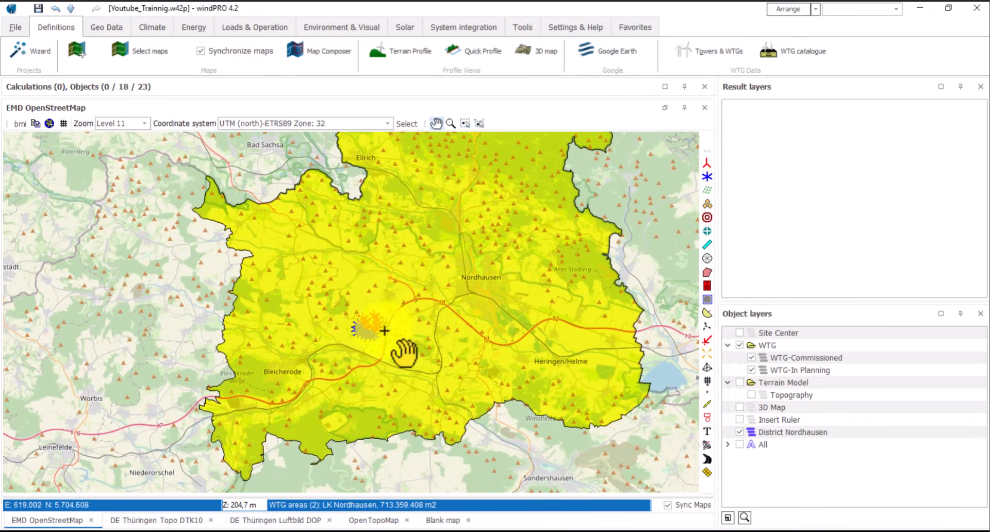
scroll(360, 325, "up", 1)
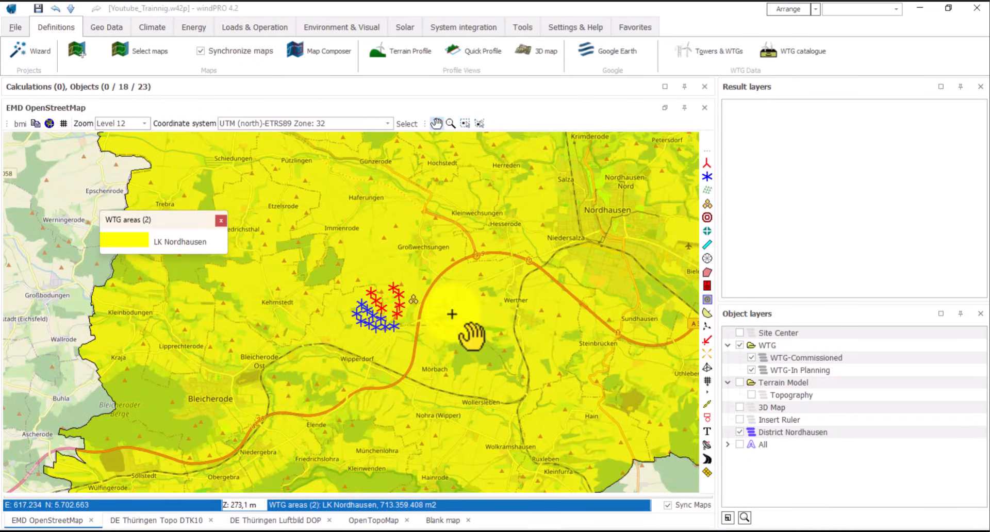
mouse_move(458, 309)
left_mouse_down()
mouse_move(469, 326)
mouse_move(443, 317)
left_mouse_up()
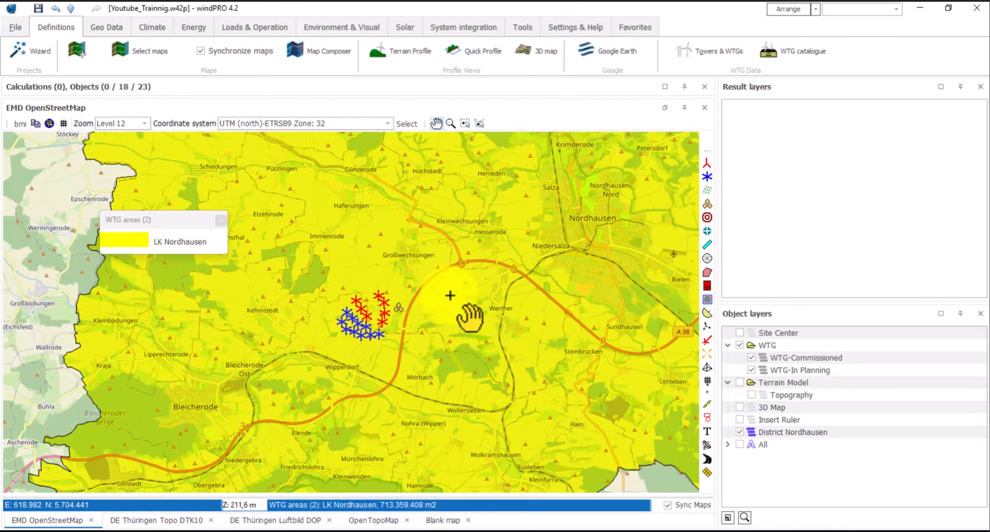
- Load the LK Nordhausen_Res_100_NH_28,0_50,0_100,0_140,0_170,0_2.rsf file as a result layer, keeping UTM (north)-ETRS89 zone 32
right_click(793, 199)
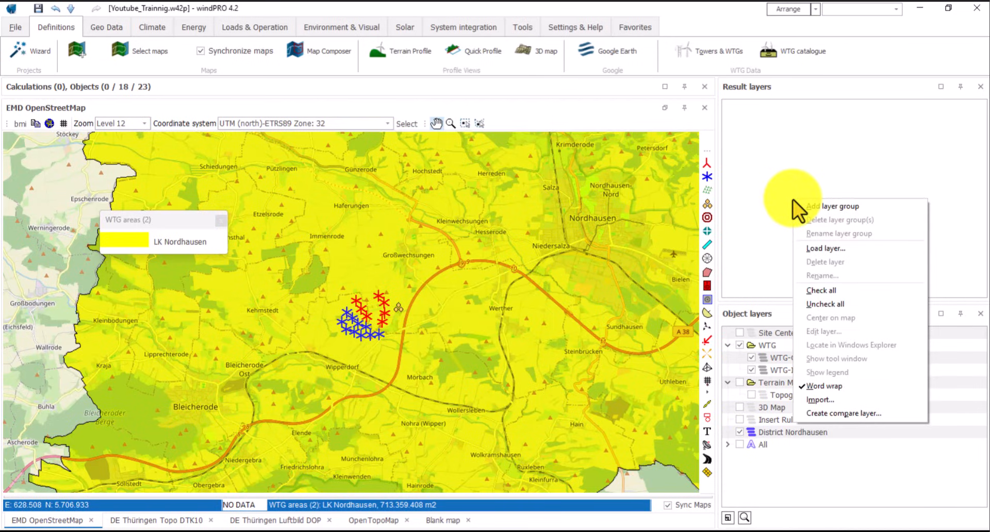
left_click(818, 249)
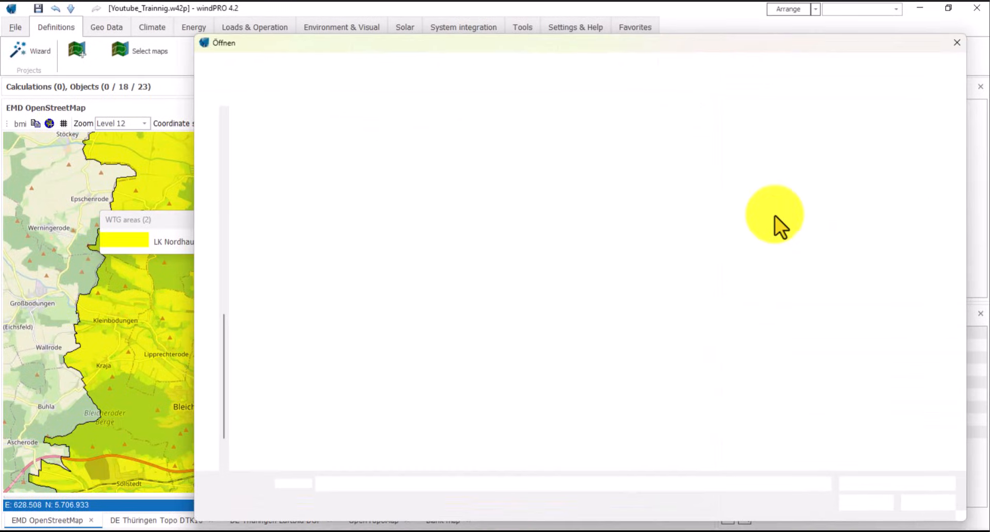
left_click(329, 203)
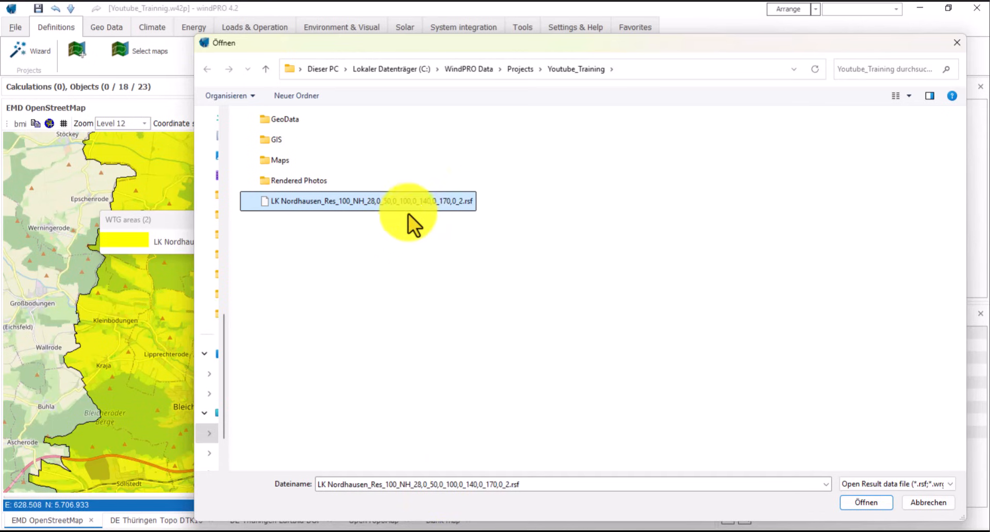
left_click(853, 500)
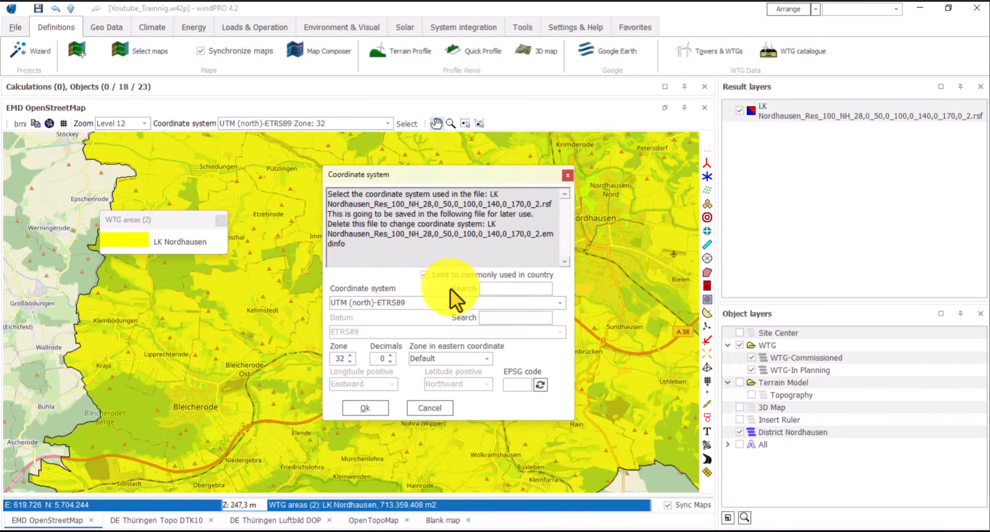
left_click(410, 307)
left_click(409, 308)
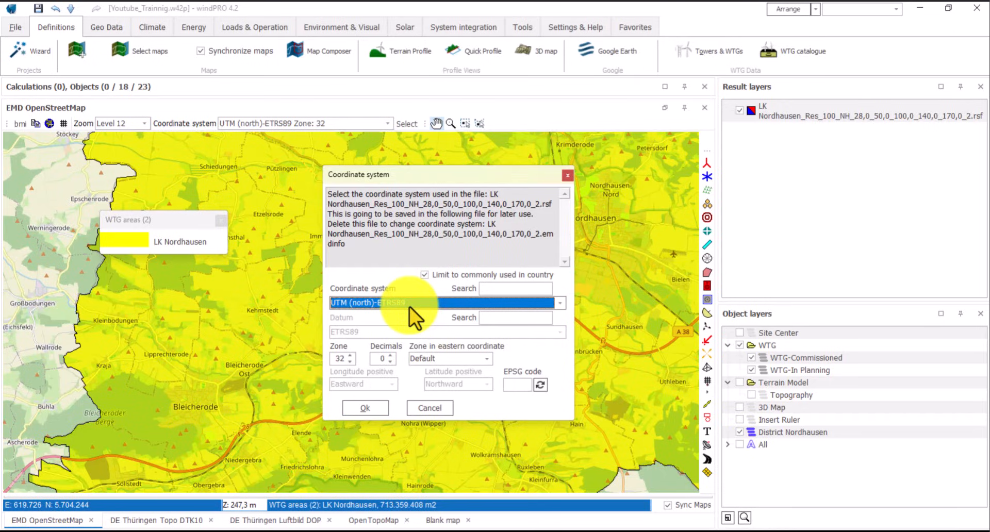
left_click(365, 408)
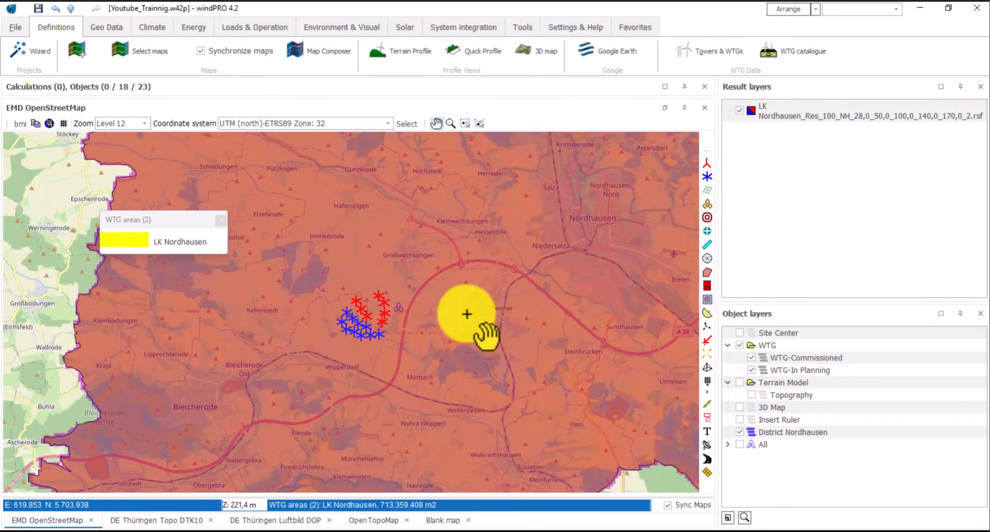
- Hide the District Nordhausen overlay and recentre the map on the district
left_click_drag(469, 314, 441, 325)
scroll(441, 323, "down", 2)
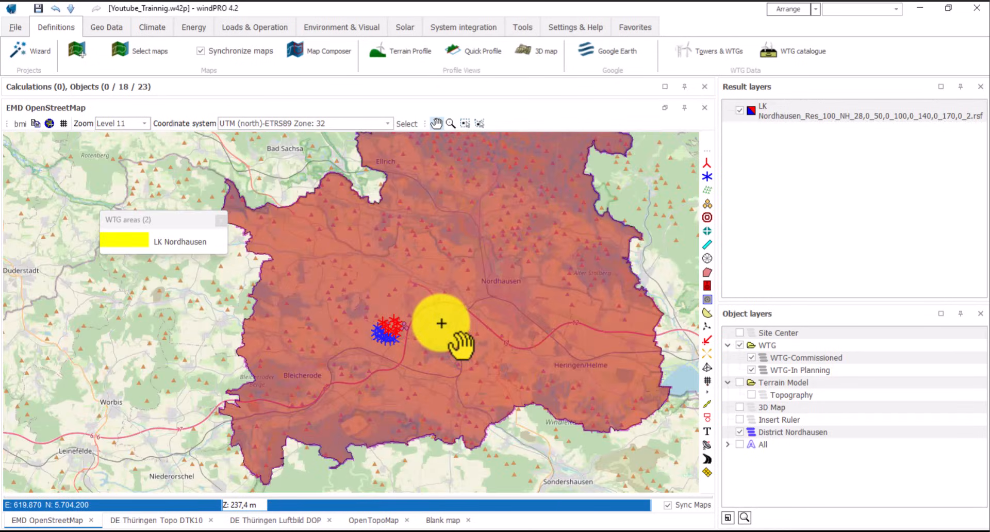
scroll(443, 304, "up", 1)
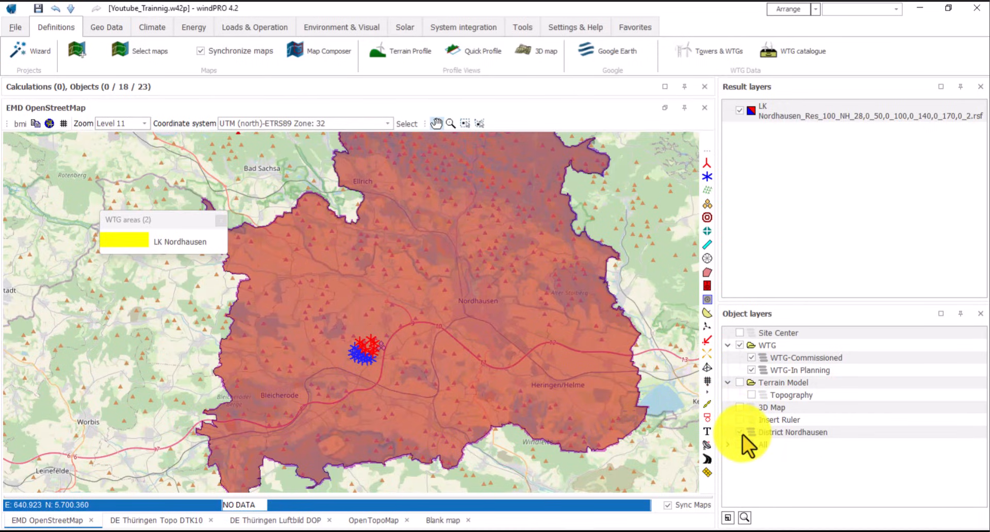
left_click(742, 434)
left_click_drag(538, 289, 522, 302)
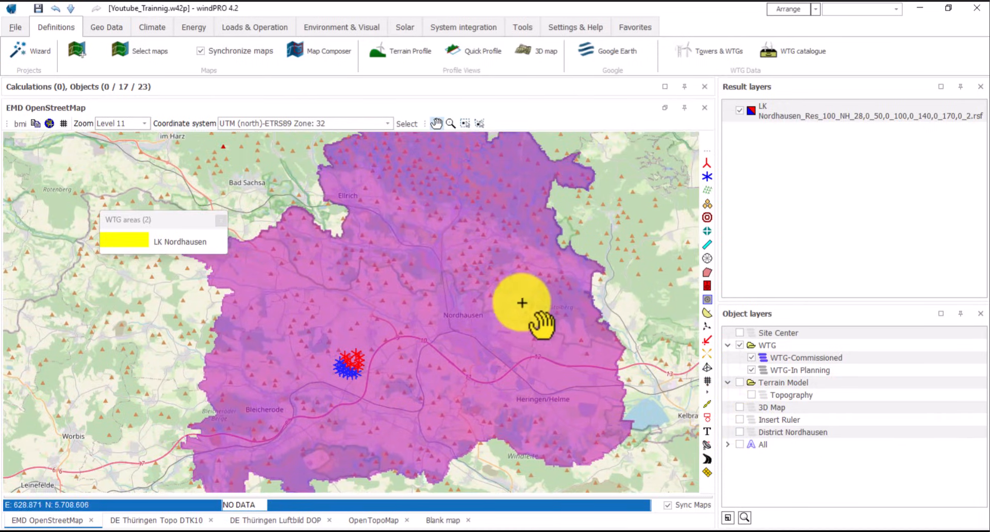
- Colour the wind raster in rainbow with a 28 m mean wind speed legend, and close the WTG areas legend
left_click(785, 109)
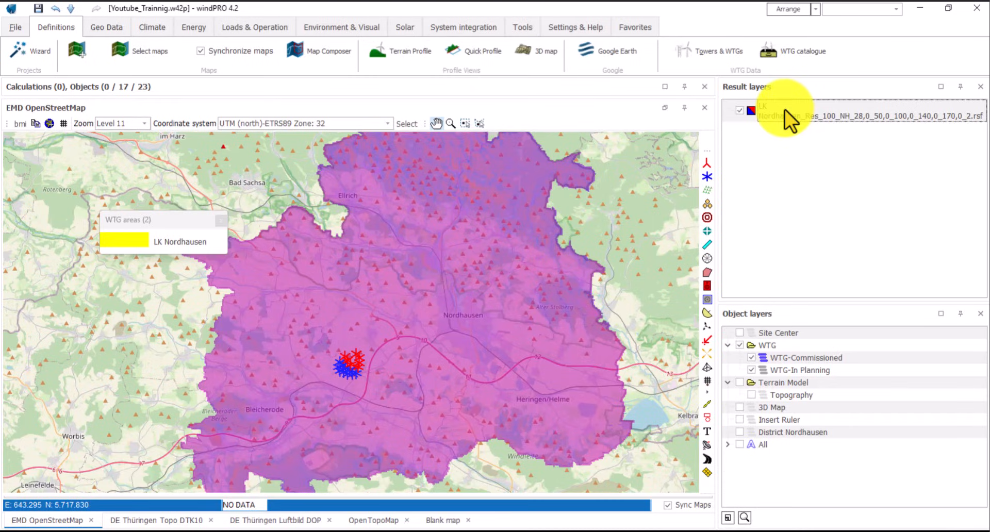
left_click(785, 109)
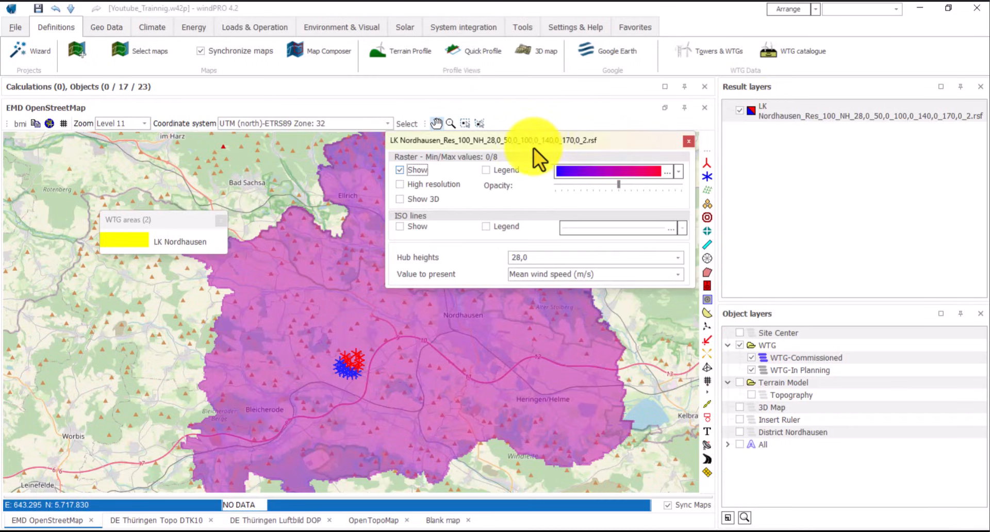
left_click_drag(528, 141, 531, 162)
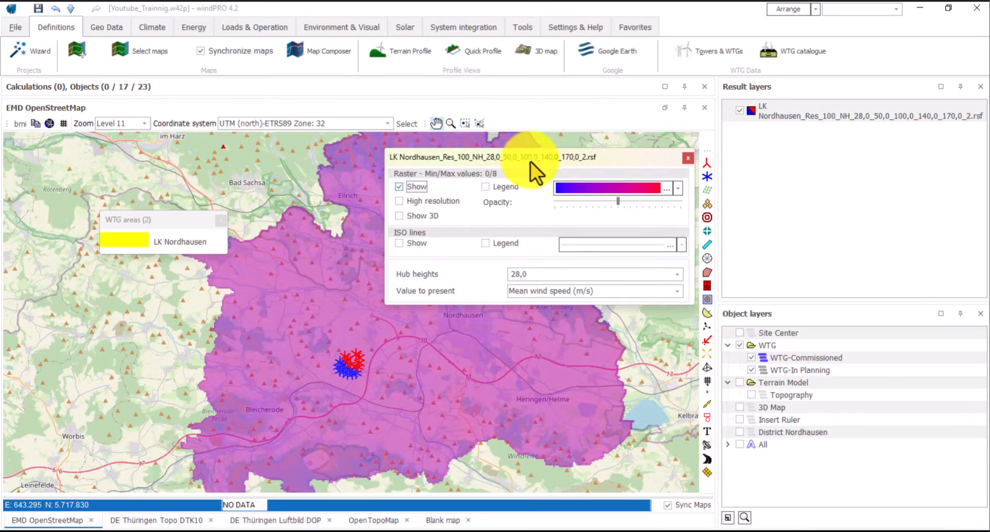
left_click(676, 191)
left_click(654, 216)
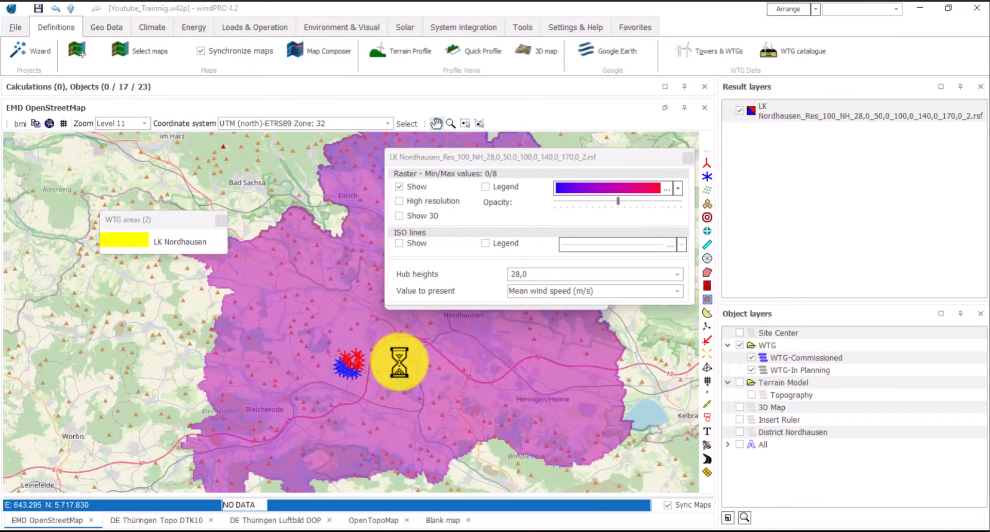
left_click(485, 187)
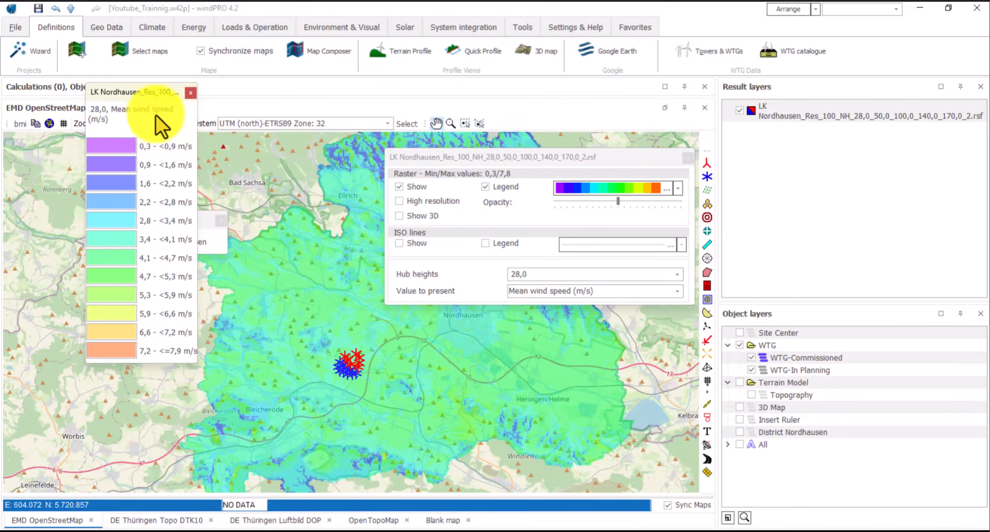
left_click_drag(132, 94, 126, 191)
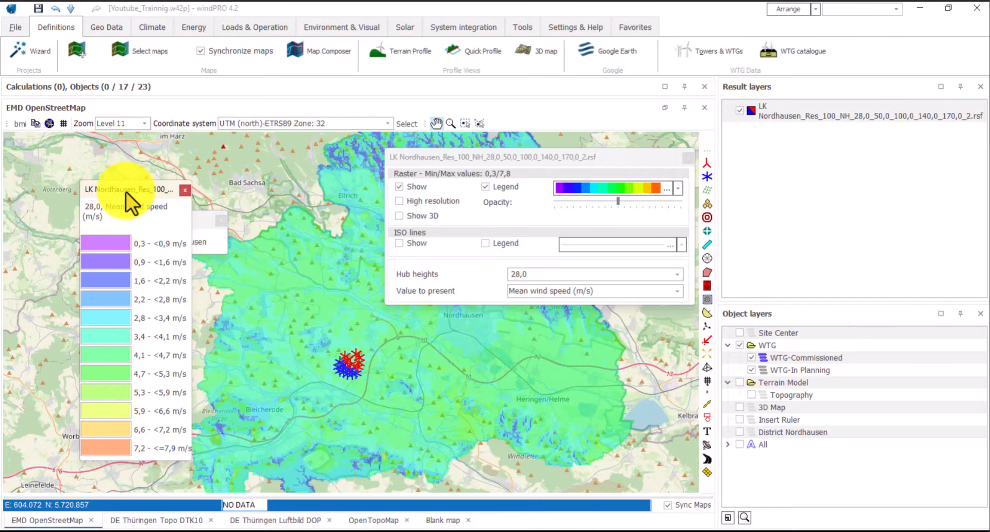
left_click(222, 220)
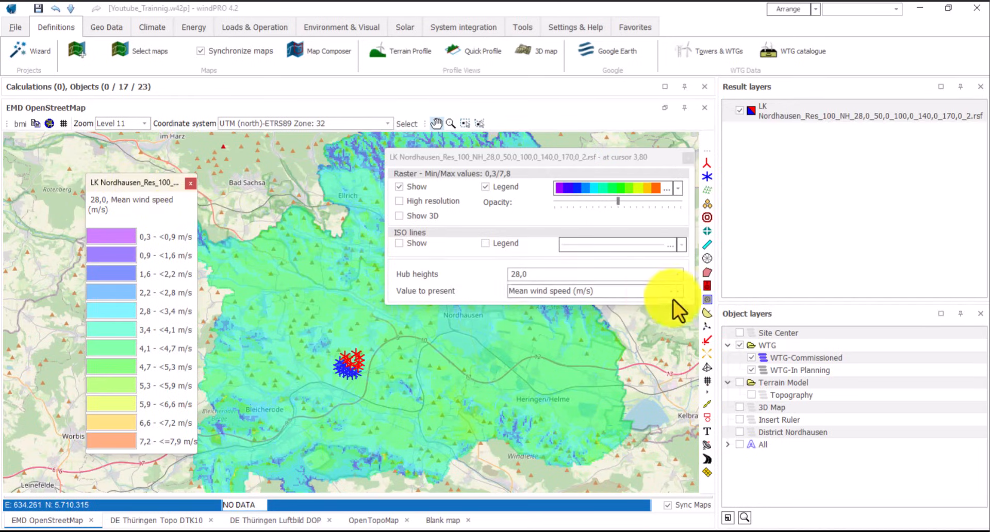
left_click(677, 277)
left_click(677, 273)
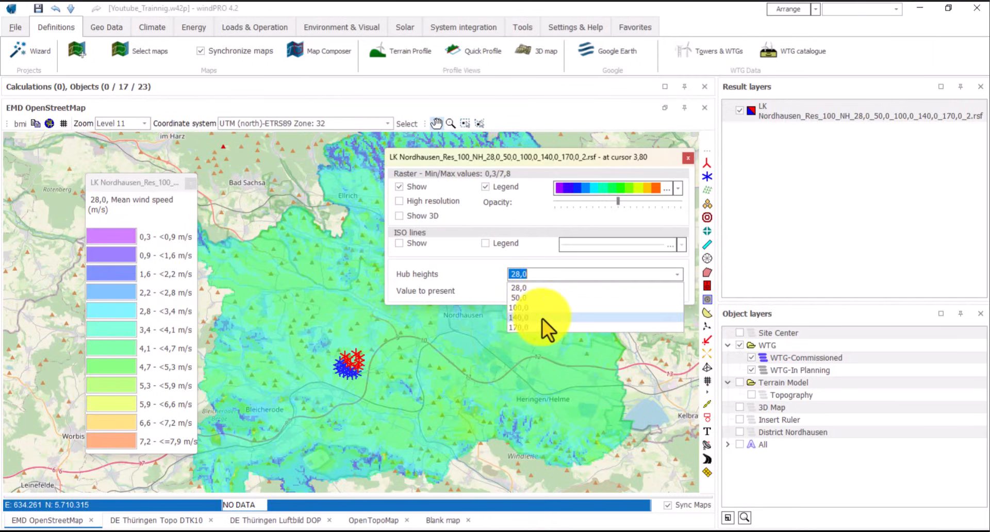
- Change the raster's hub height from 170,0 to 140,0 m and present Spec. wind energy (W/m2)
left_click(520, 327)
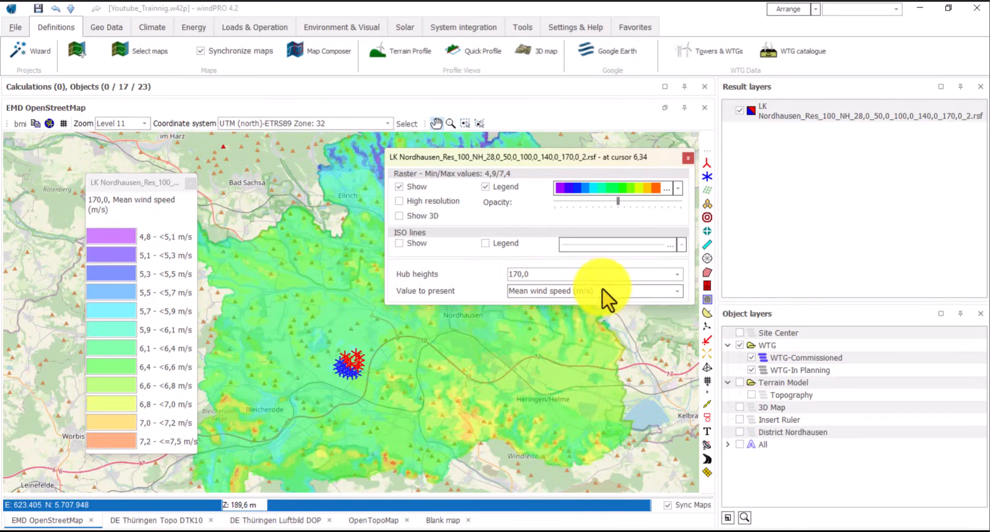
left_click(675, 275)
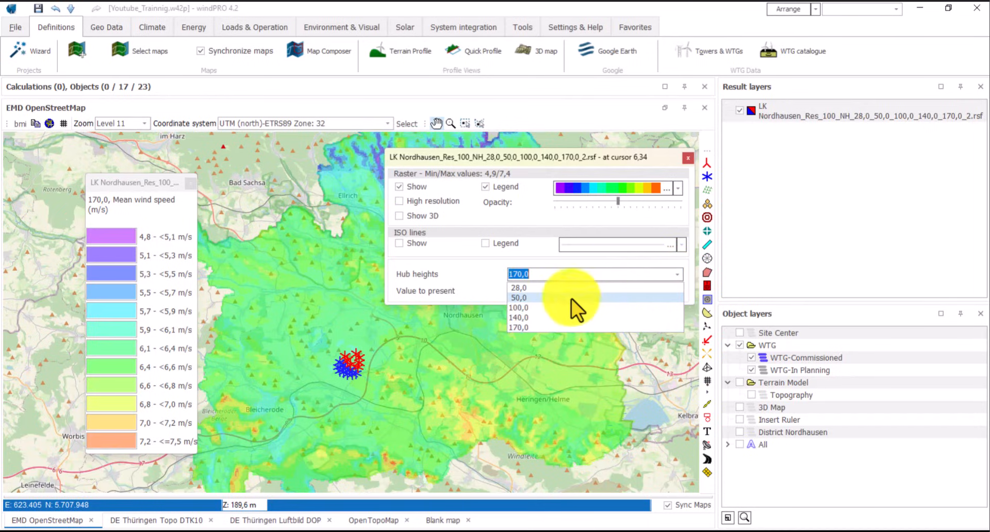
left_click(530, 317)
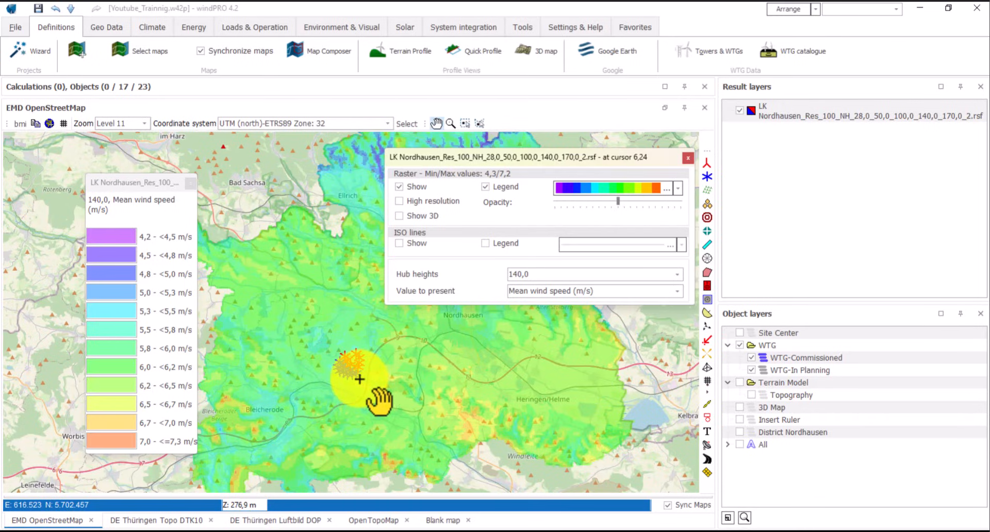
left_click_drag(359, 379, 376, 381)
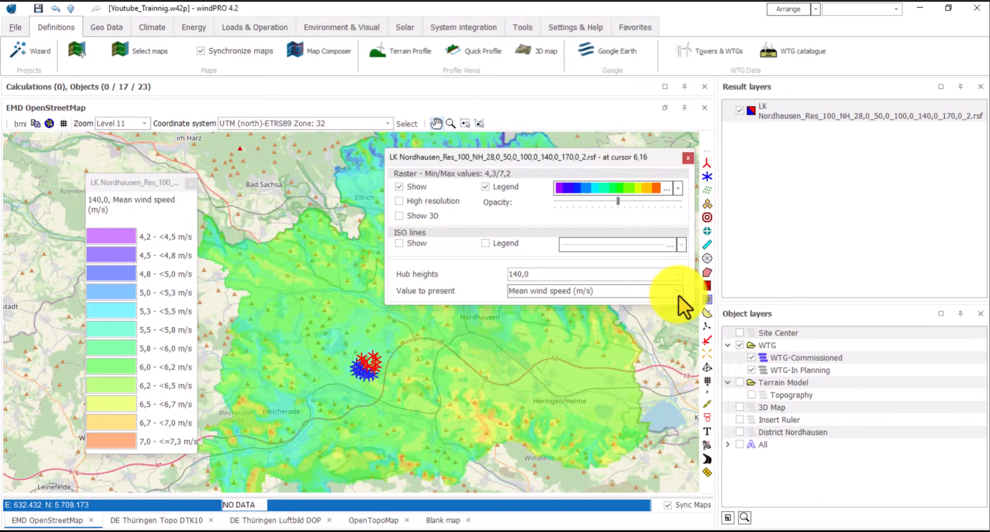
left_click(679, 294)
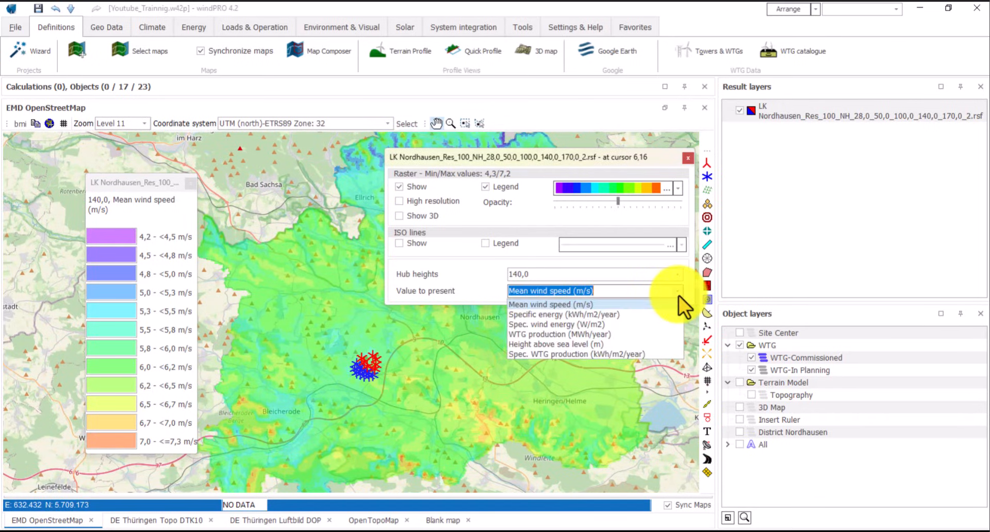
left_click(555, 324)
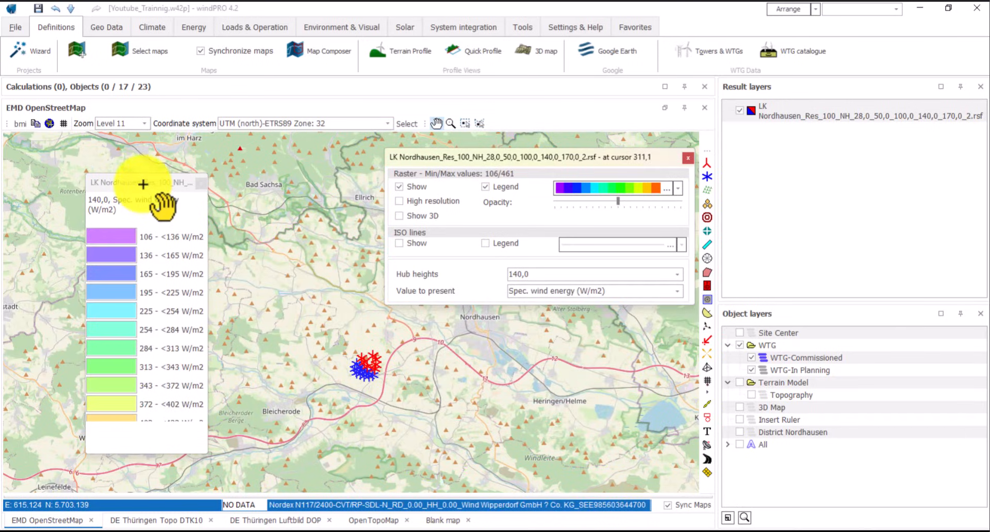
- Move the legend slightly right, zoom into the turbine cluster, and lower the raster opacity
left_click(385, 386)
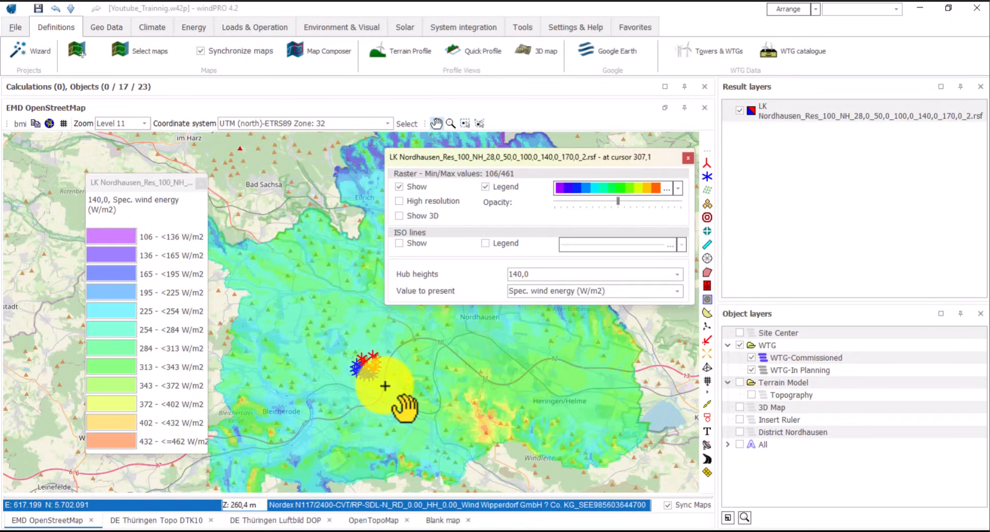
left_click_drag(93, 178, 134, 183)
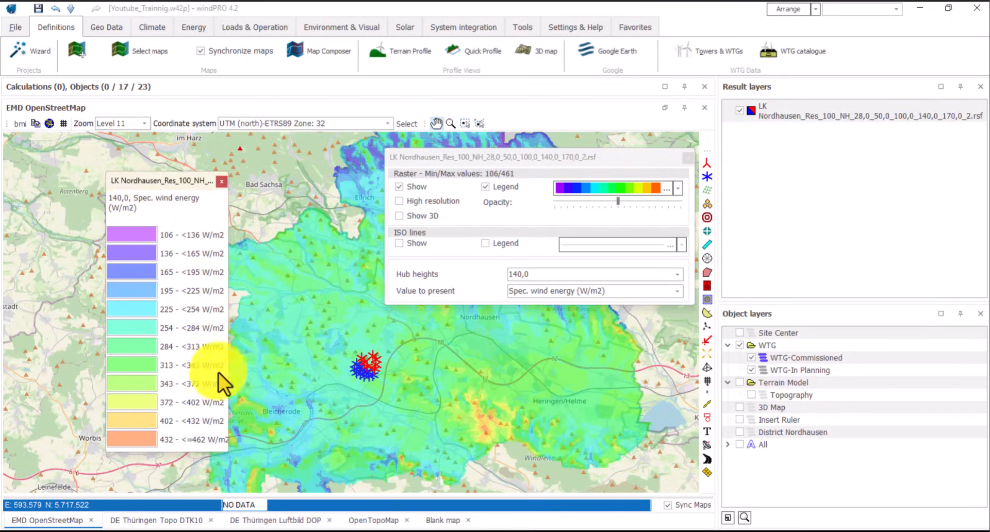
scroll(367, 371, "up", 1)
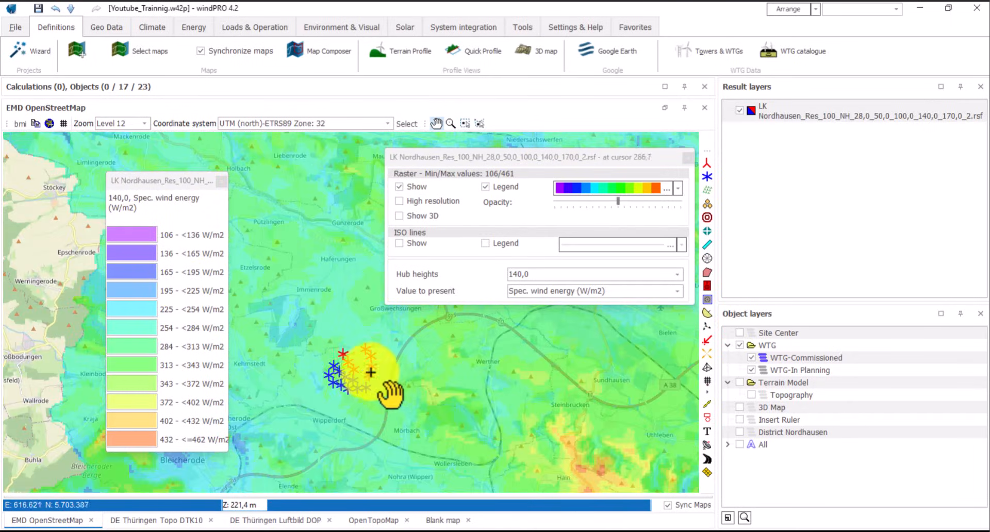
scroll(327, 404, "up", 1)
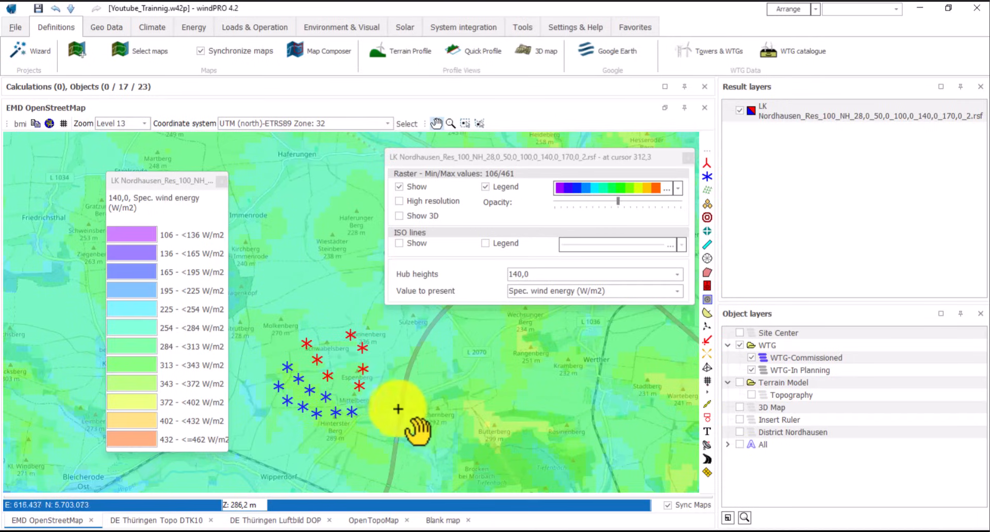
left_click_drag(397, 409, 483, 391)
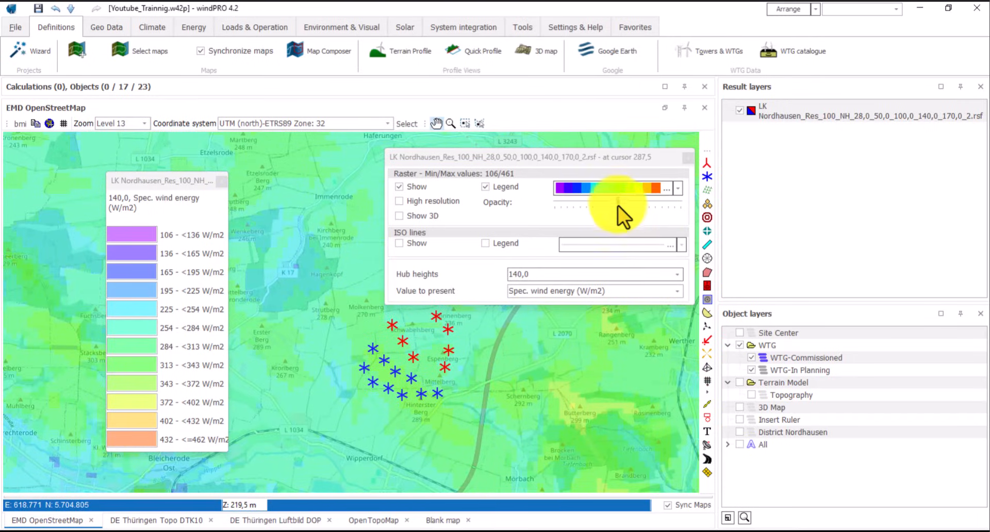
left_click_drag(618, 205, 581, 202)
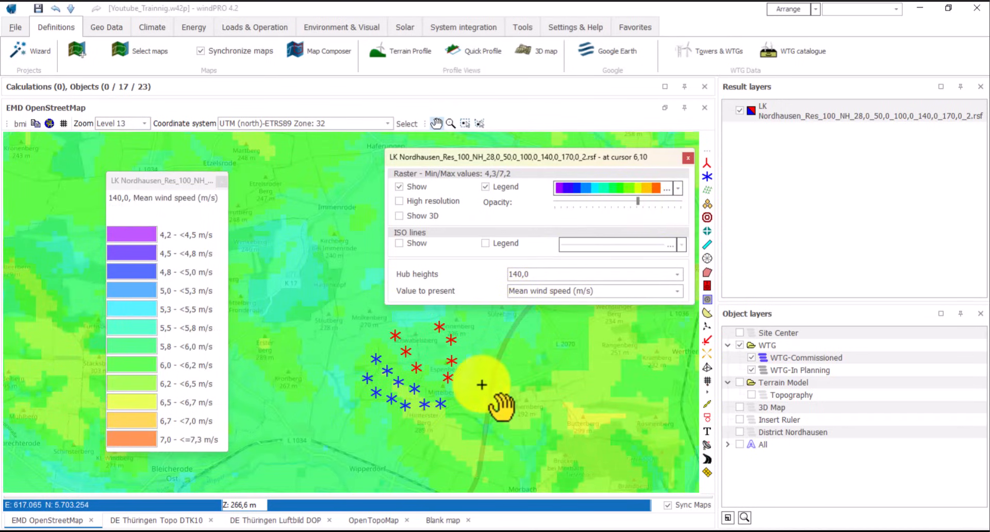
- Show the 140 m raster as mean wind speed (4,2–7,3 m/s) in high resolution, then zoom out
left_click_drag(482, 386, 512, 386)
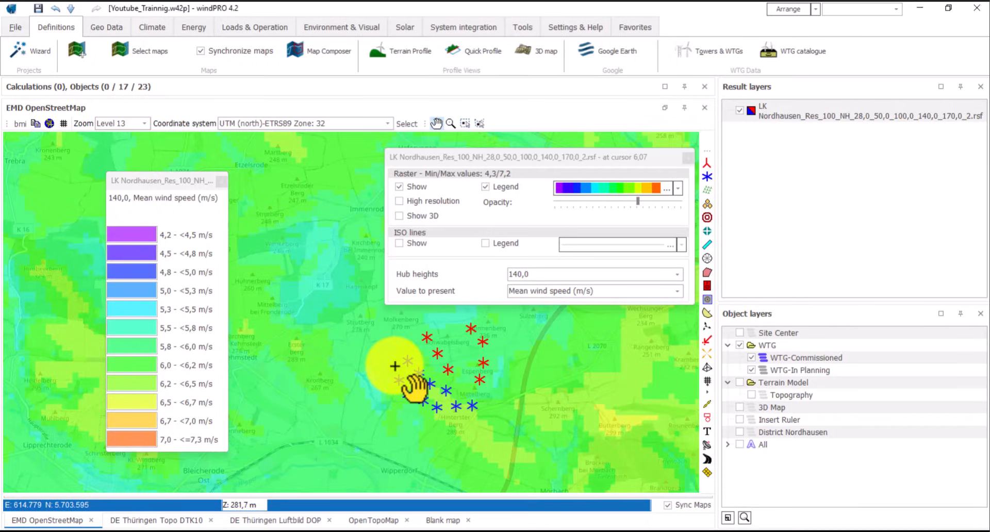
scroll(394, 366, "up", 1)
left_click_drag(393, 367, 351, 350)
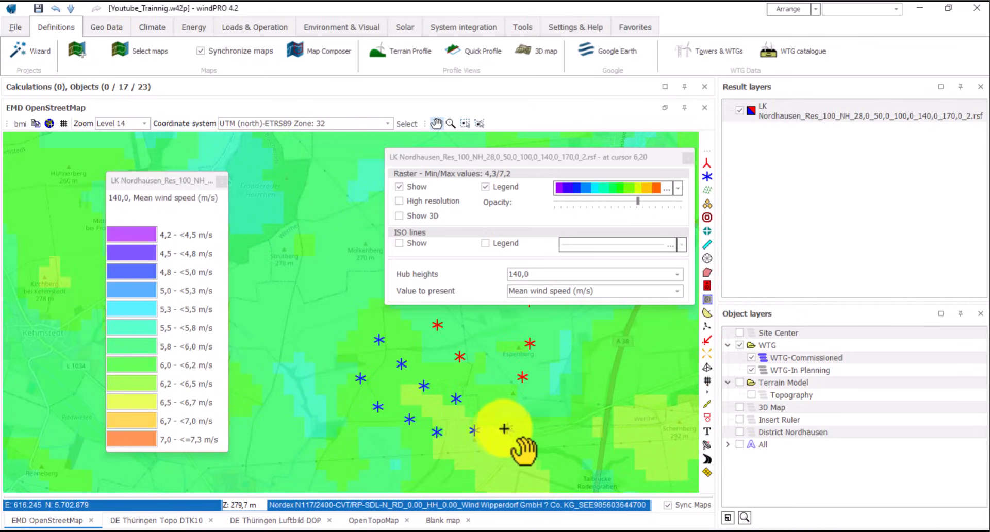
left_click(506, 429)
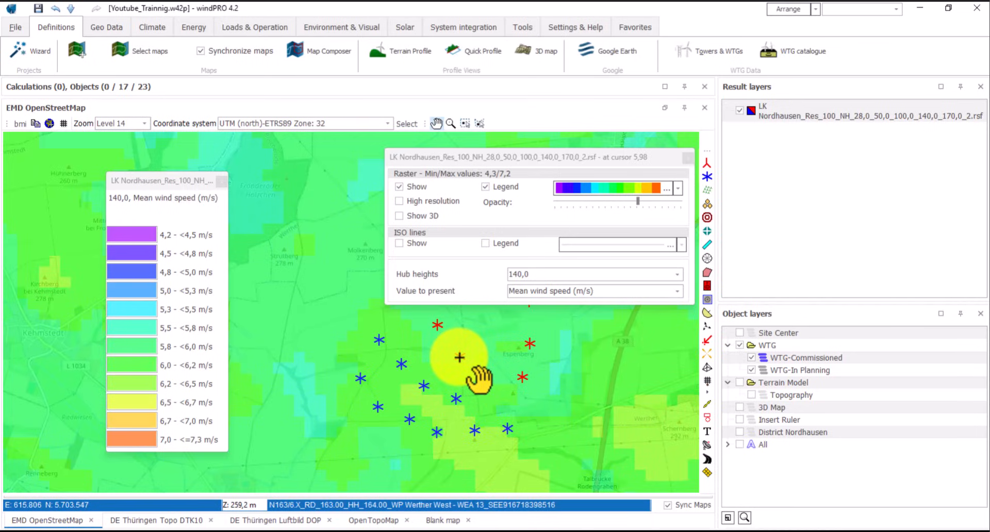
left_click_drag(601, 361, 578, 421)
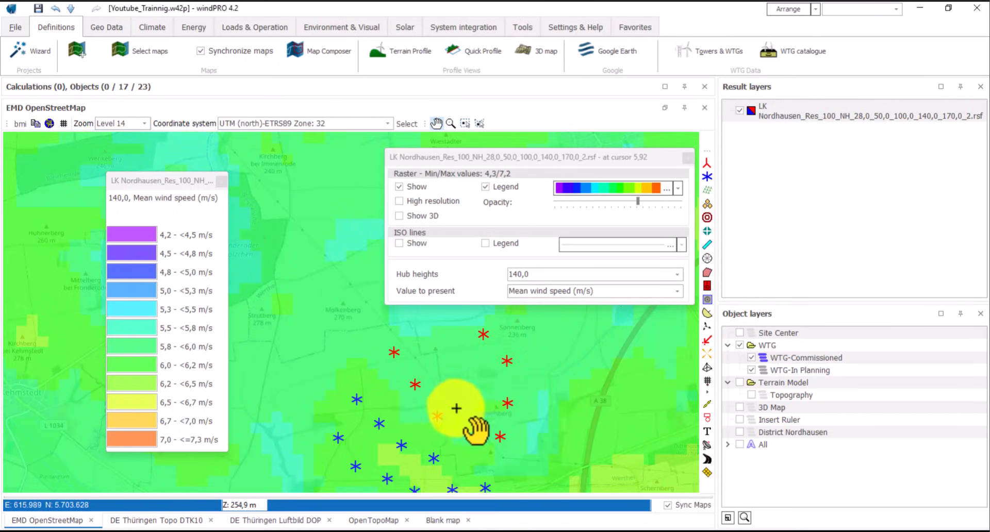
left_click_drag(457, 406, 492, 333)
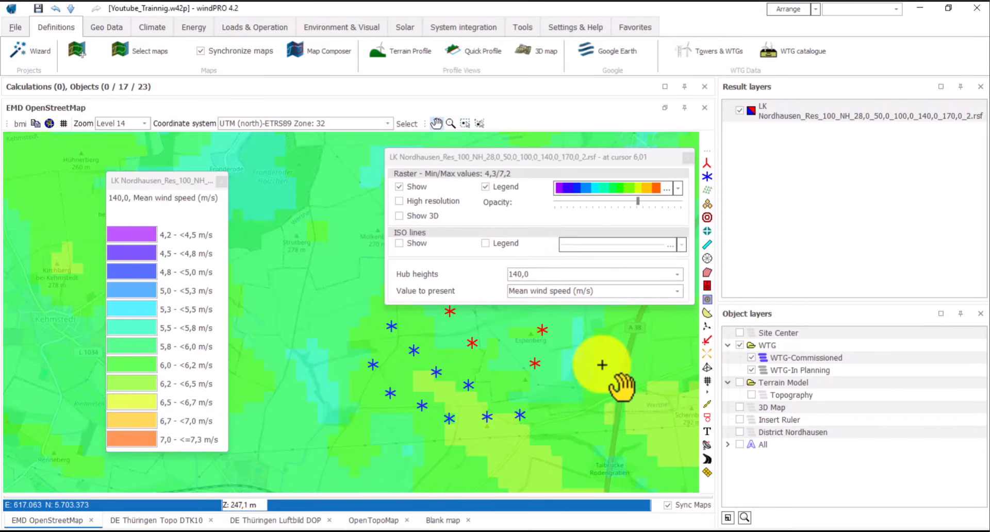
scroll(602, 365, "down", 1)
left_click(406, 206)
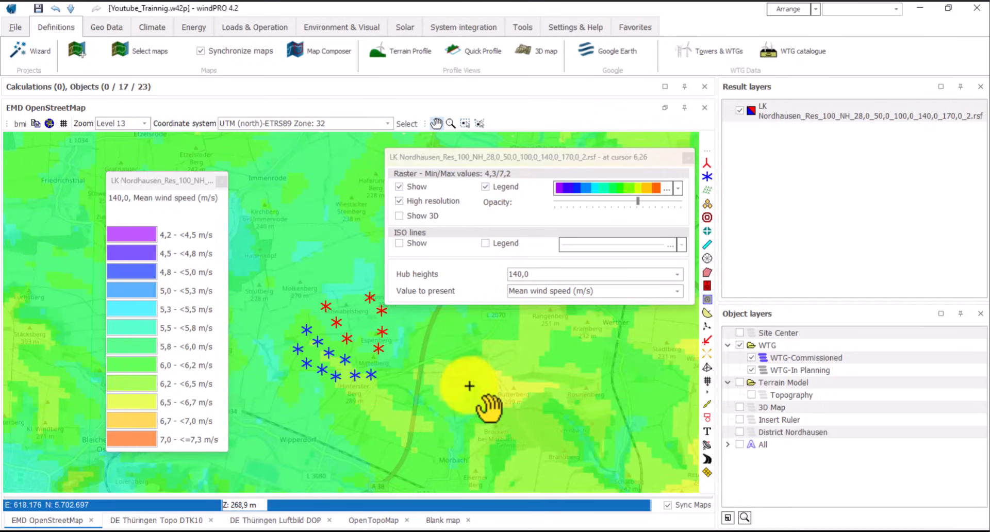
scroll(395, 401, "down", 1)
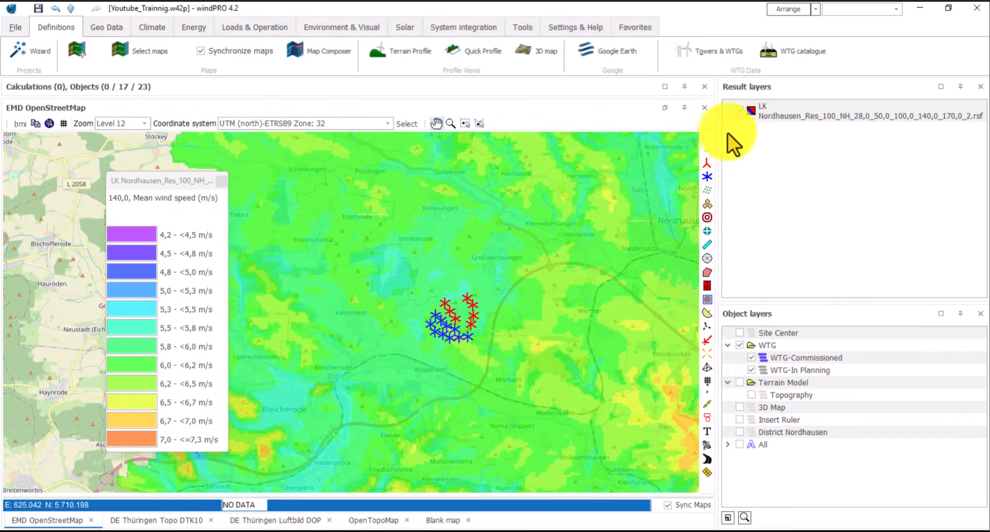
- Show the result layer's wind rose with specific wind energy, docked at the map's left edge
right_click(775, 113)
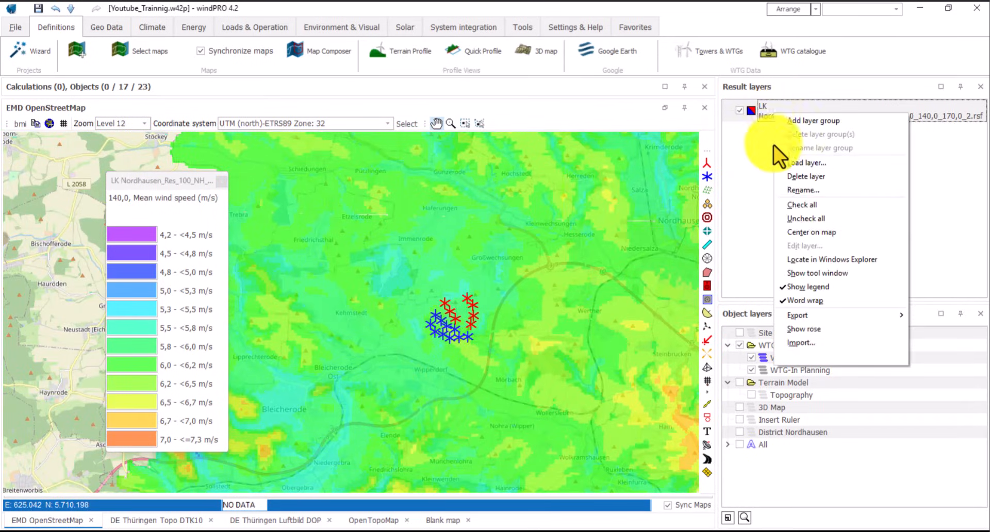
left_click(803, 330)
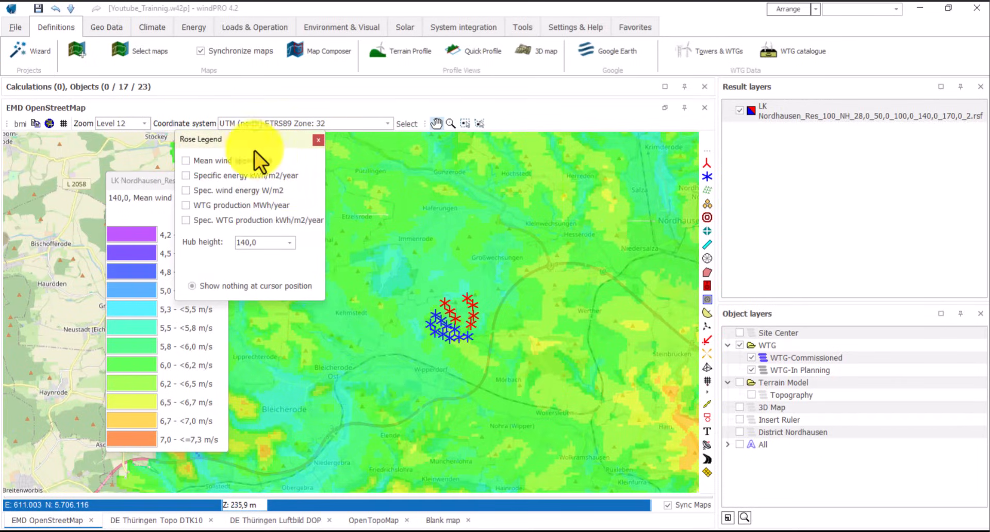
left_click_drag(242, 140, 326, 210)
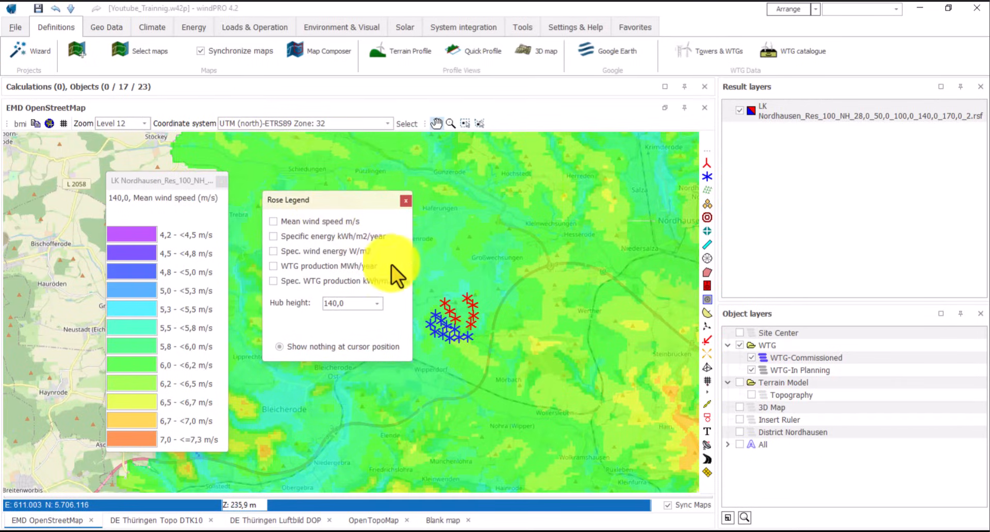
left_click(273, 251)
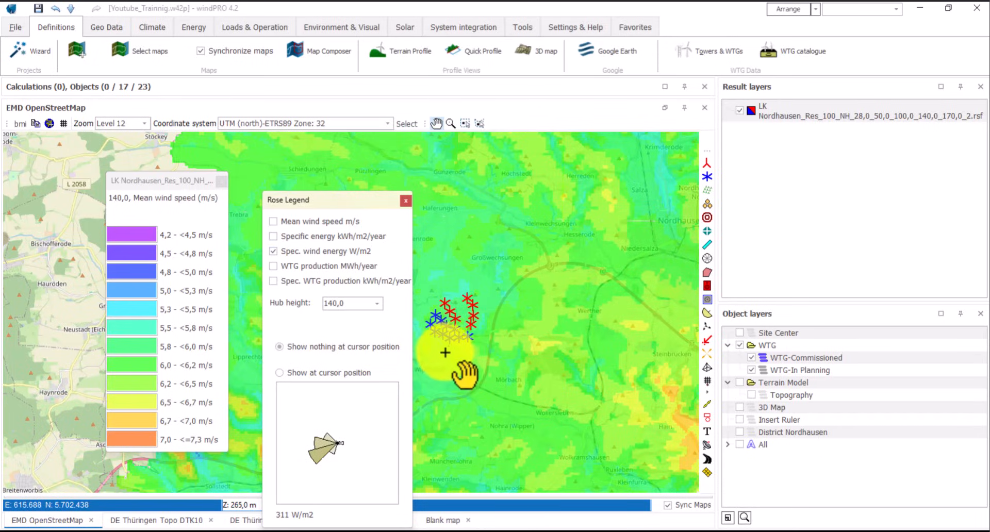
left_click_drag(323, 195, 136, 138)
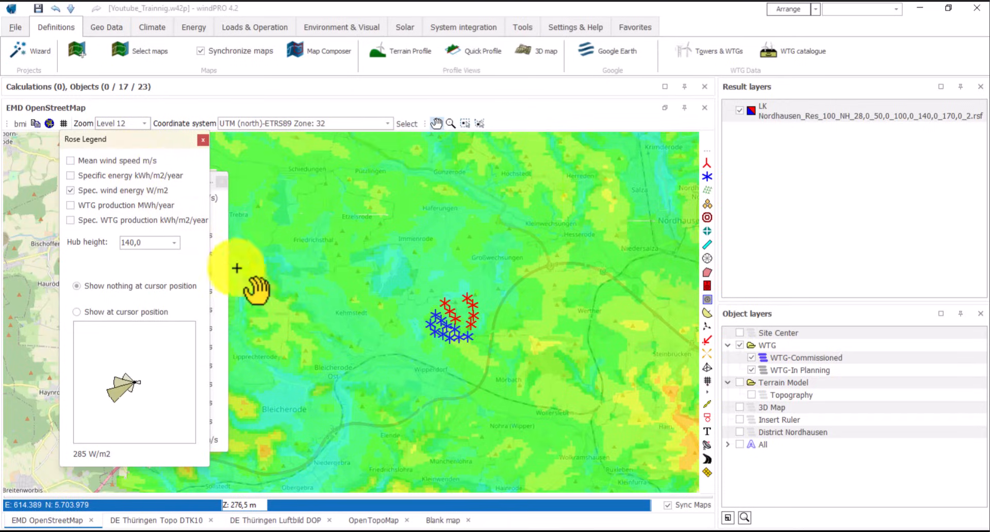
- Toggle the rose's 'Show at cursor position' on and off, then close the Rose Legend
left_click_drag(431, 345, 454, 338)
scroll(454, 367, "up", 1)
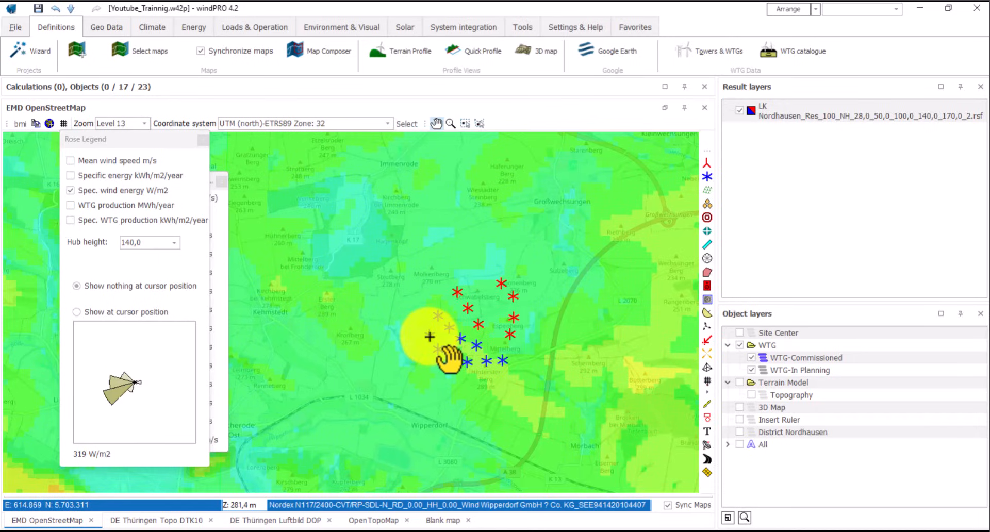
left_click(85, 310)
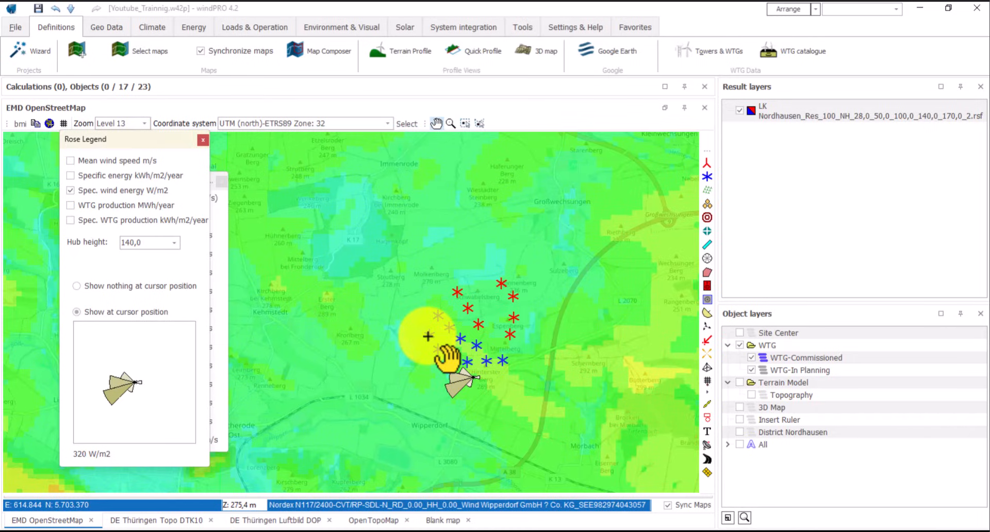
left_click(77, 286)
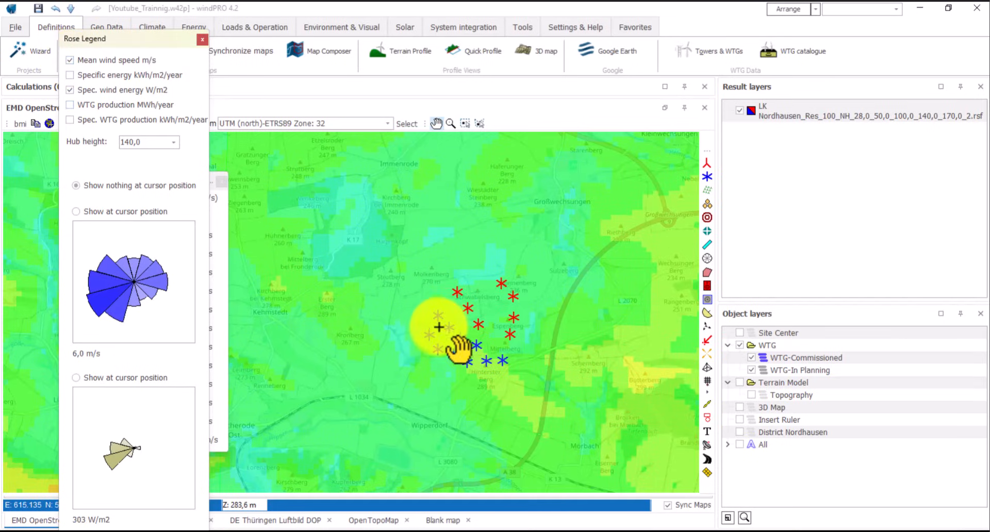
mouse_move(461, 349)
left_mouse_down()
mouse_move(457, 389)
mouse_move(444, 385)
mouse_move(451, 348)
left_mouse_up()
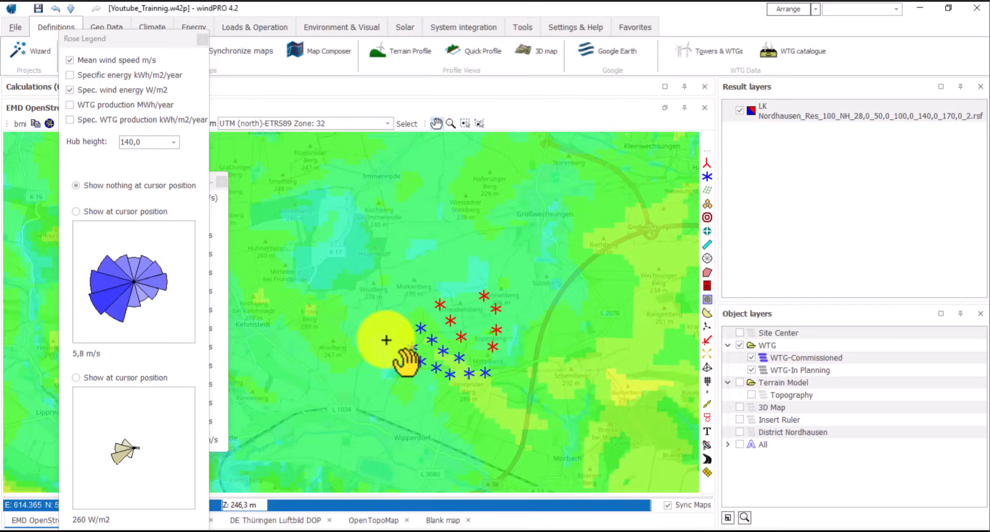
left_click(202, 40)
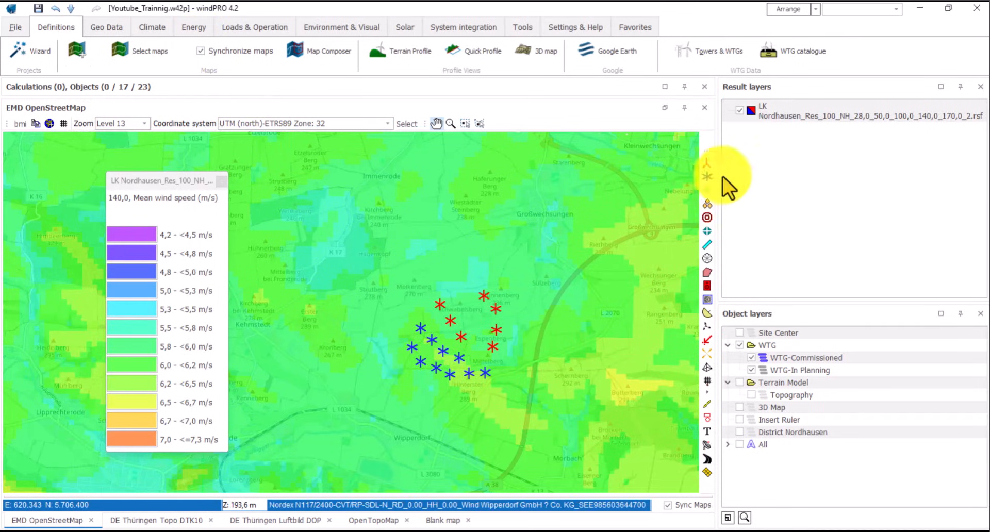
right_click(774, 110)
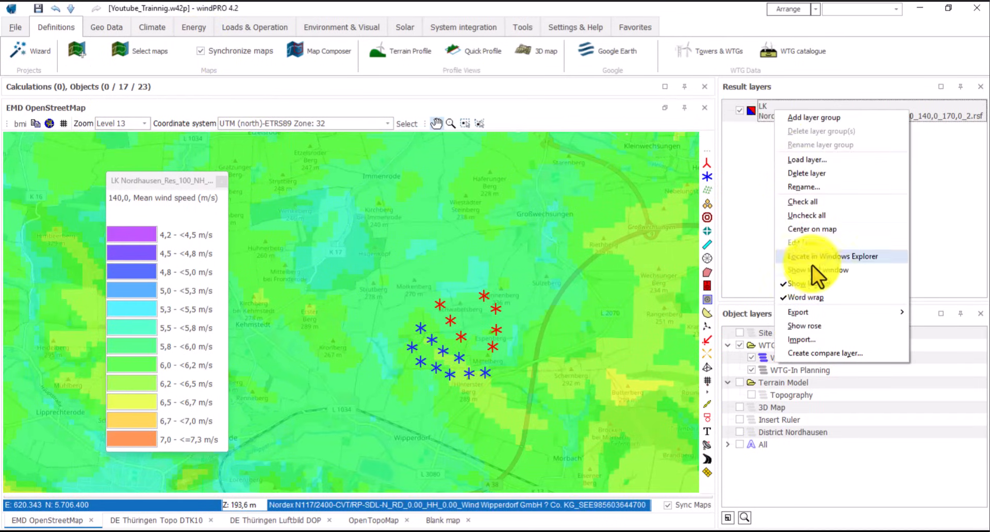
mouse_move(812, 311)
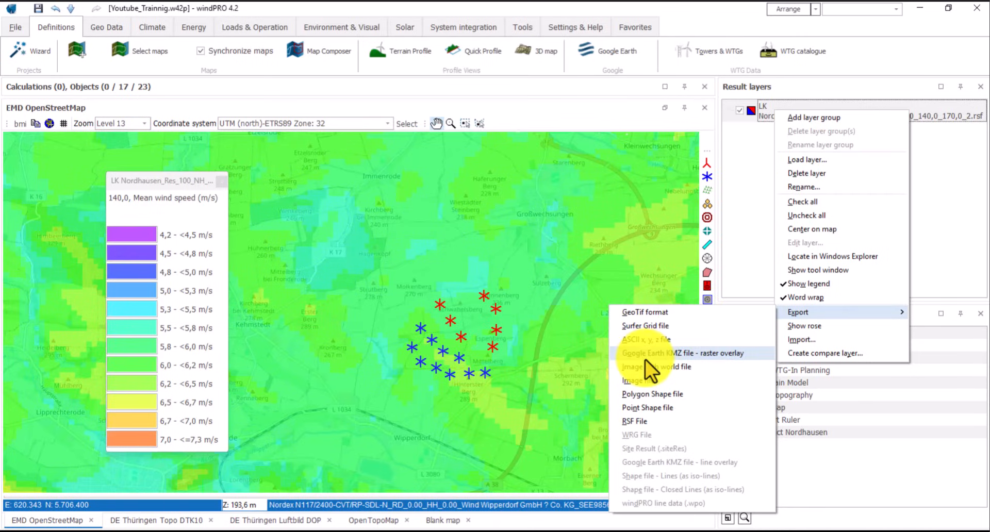
left_click(652, 328)
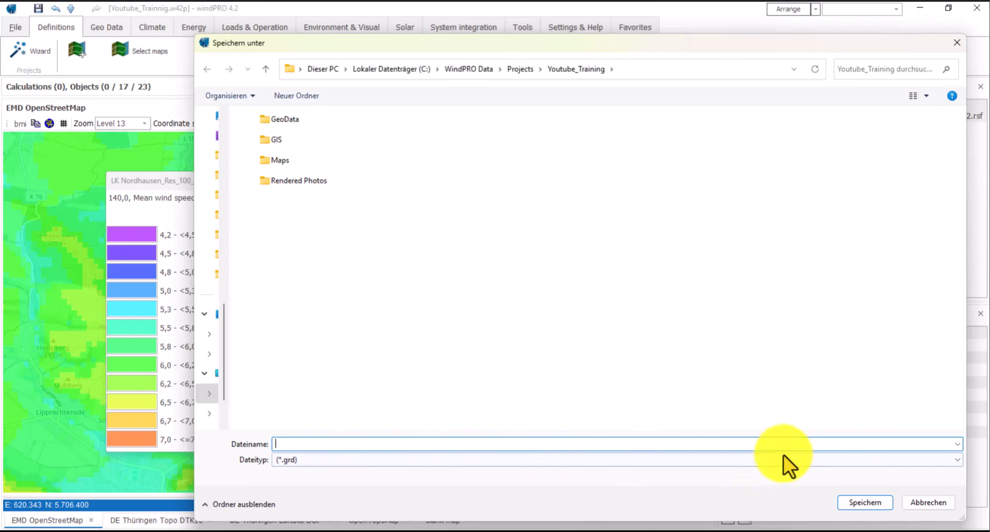
left_click(941, 503)
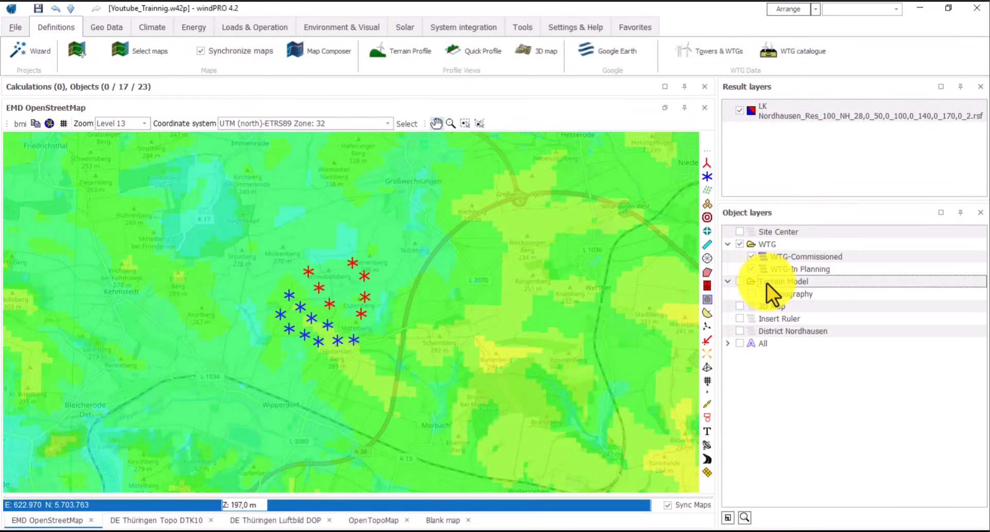
- Create a 'Roughness Area' layer in the Terrain Model group and place an area object on the map
right_click(766, 283)
left_click(784, 54)
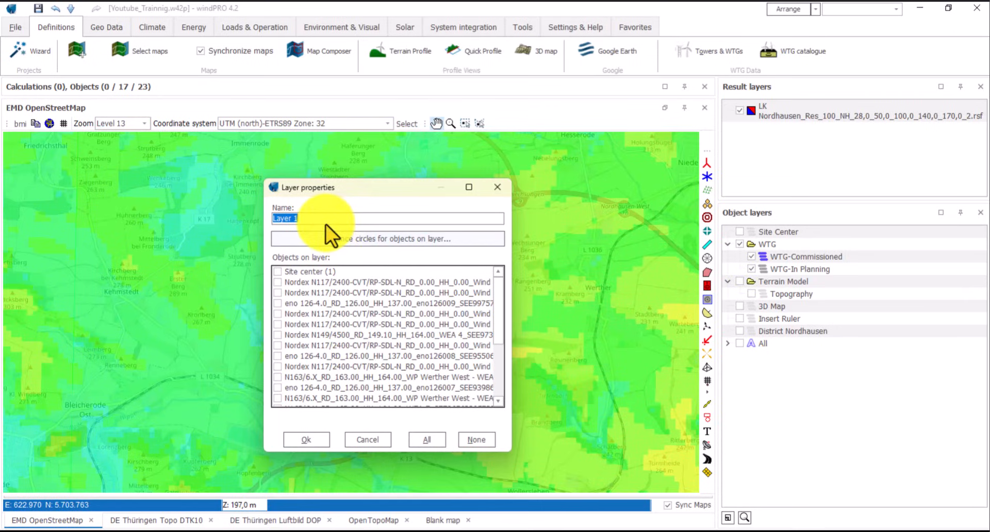
type("Roughness Area")
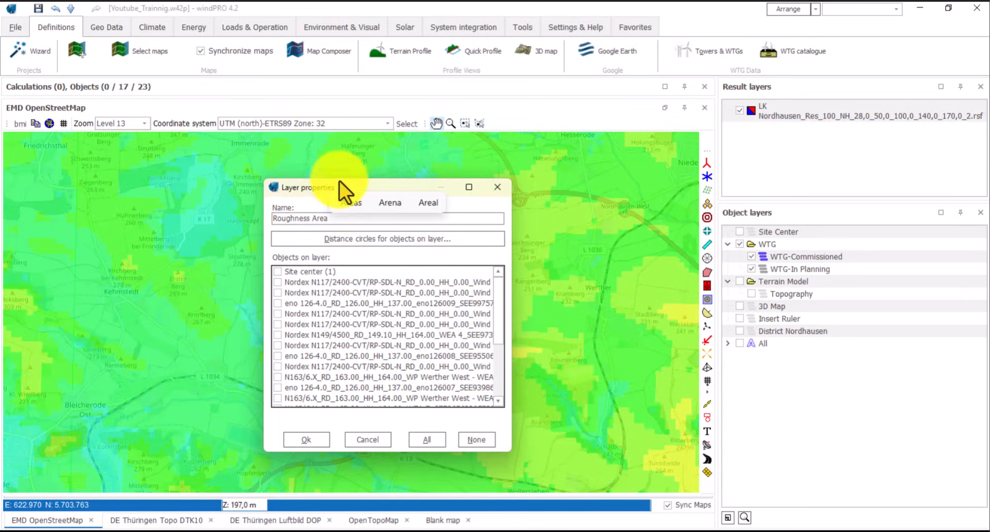
left_click(306, 439)
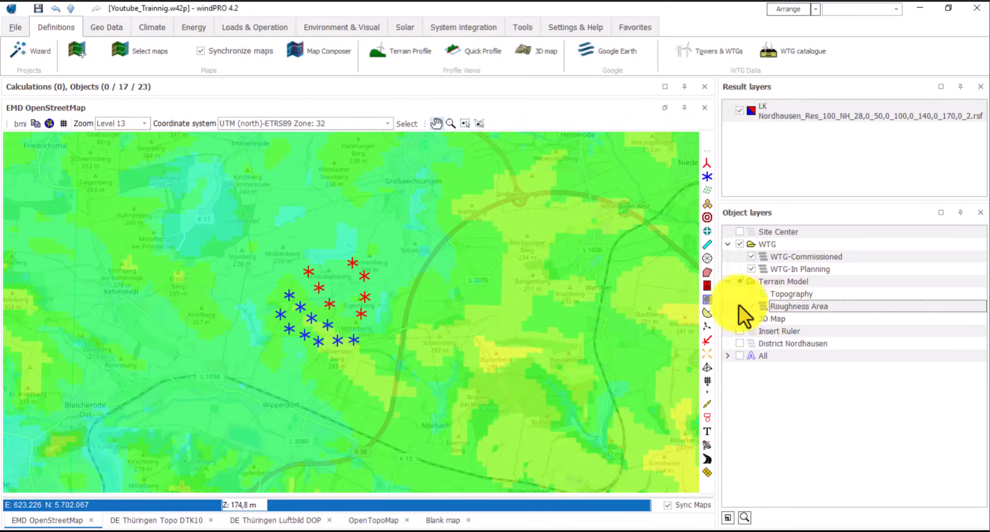
left_click(708, 233)
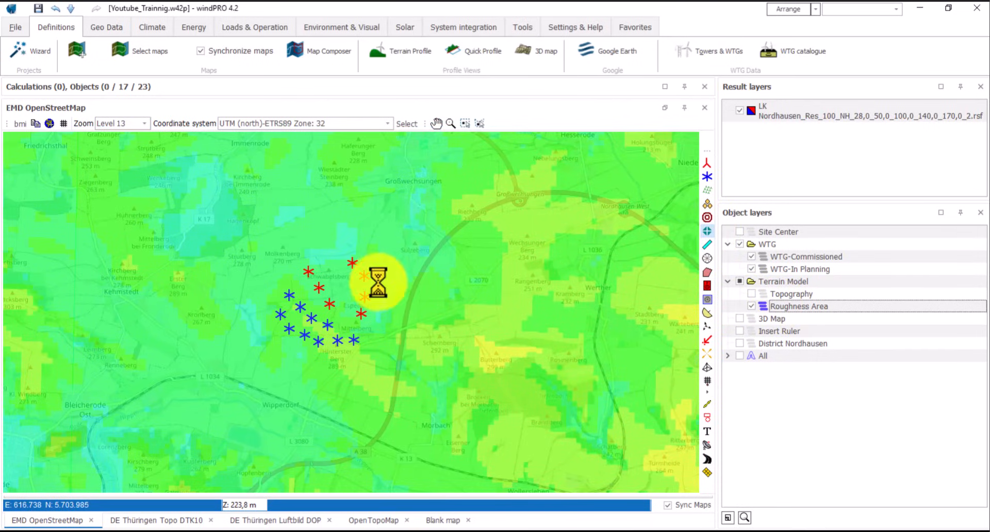
left_click(483, 340)
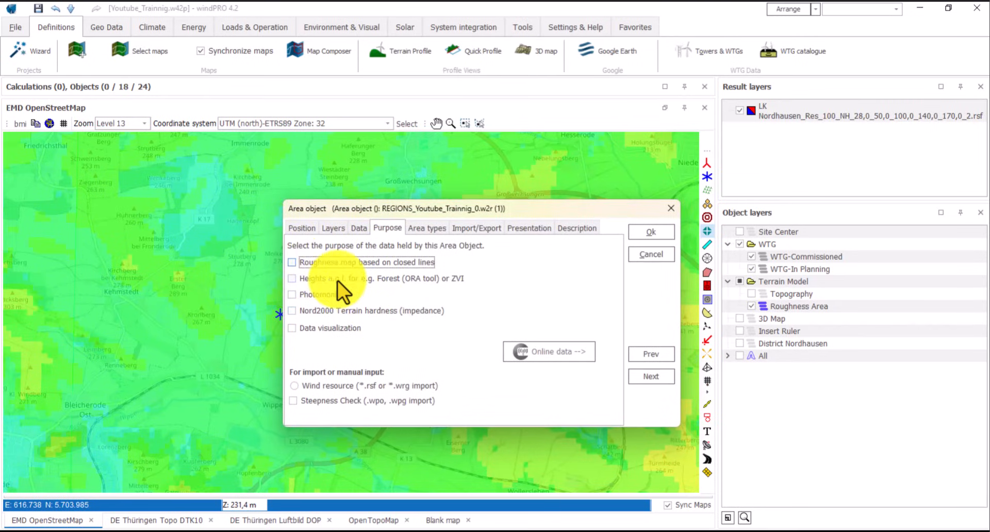
- Make it a closed-line roughness map and import Corine land cover 2018 100 m grid for a 60.000 m square
left_click(292, 262)
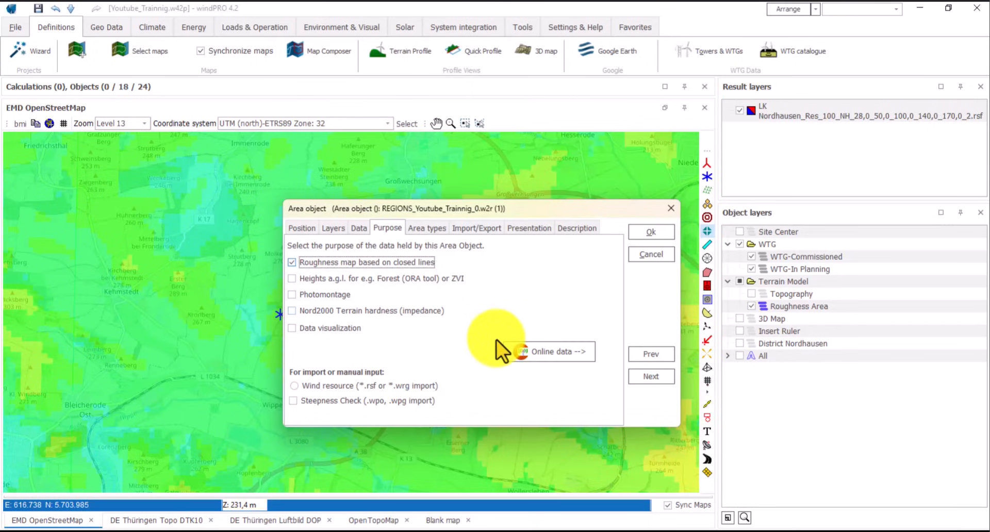
left_click(528, 355)
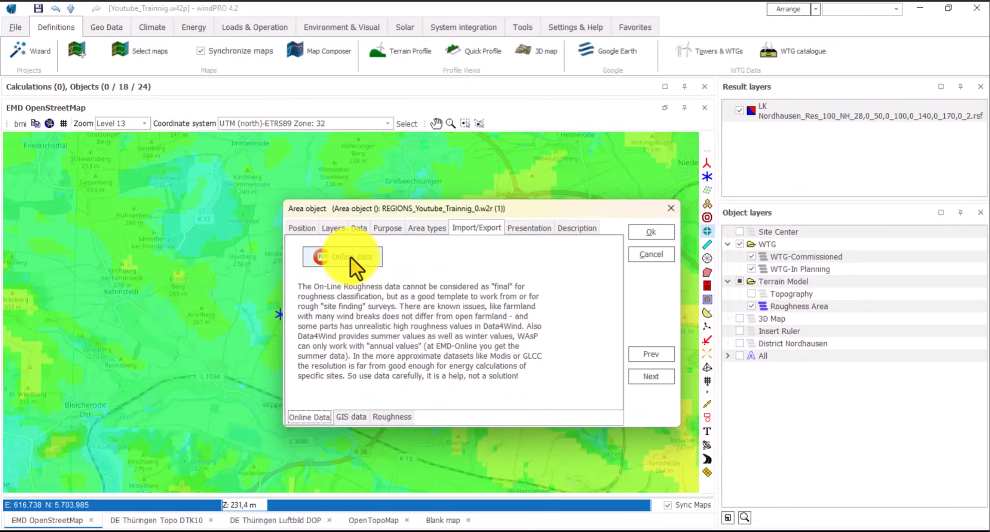
left_click(351, 257)
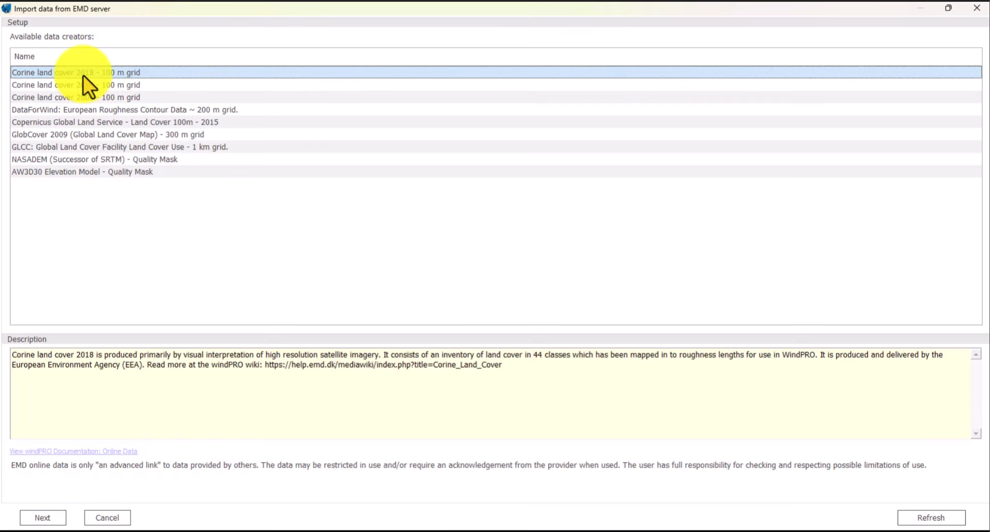
left_click(43, 517)
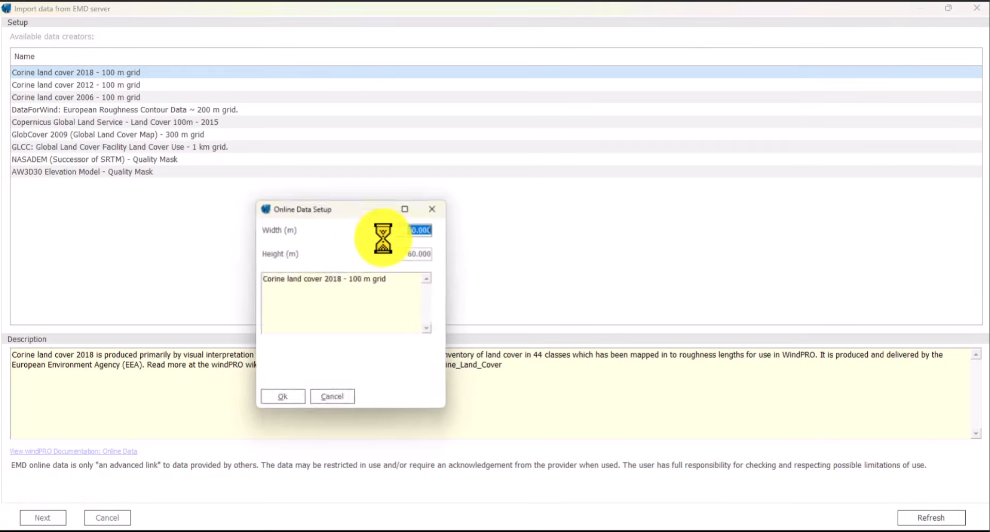
left_click(416, 254)
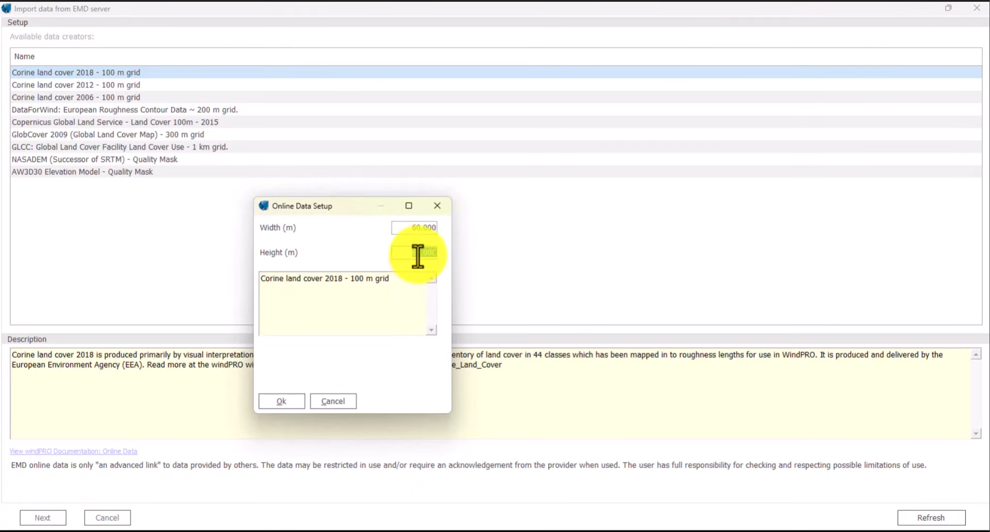
left_click(282, 401)
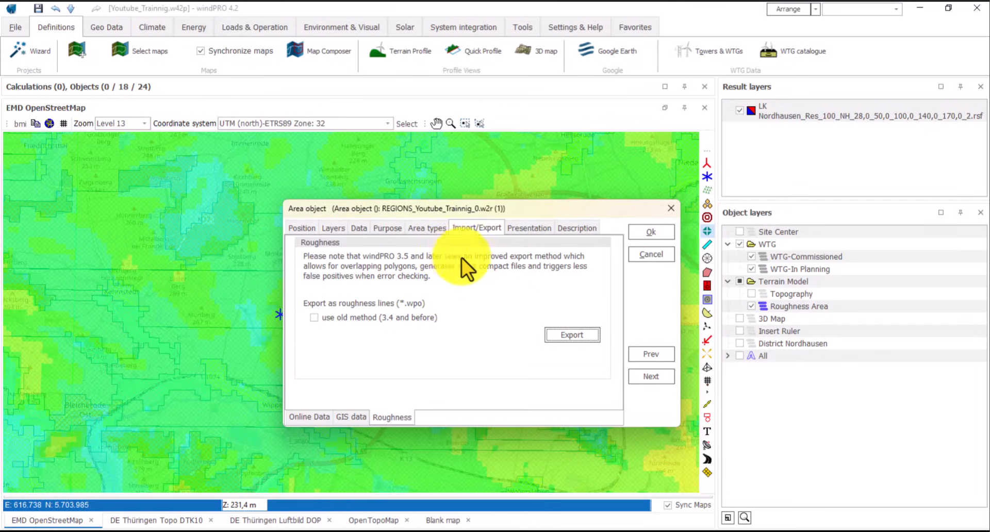
- In the Area types list, add a BACKGROUND type with roughness class 1,5 (0,0548 m)
left_click(425, 227)
scroll(361, 283, "down", 4)
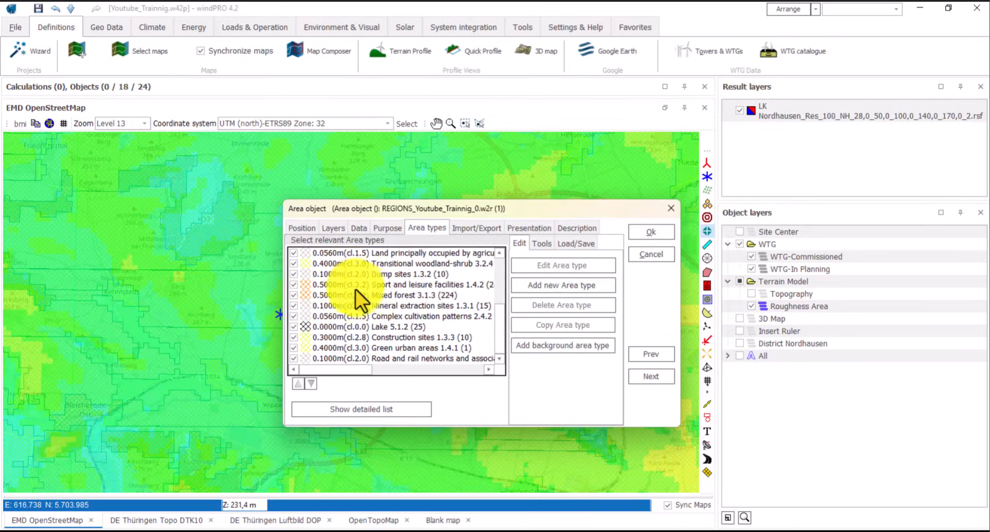
left_click(540, 345)
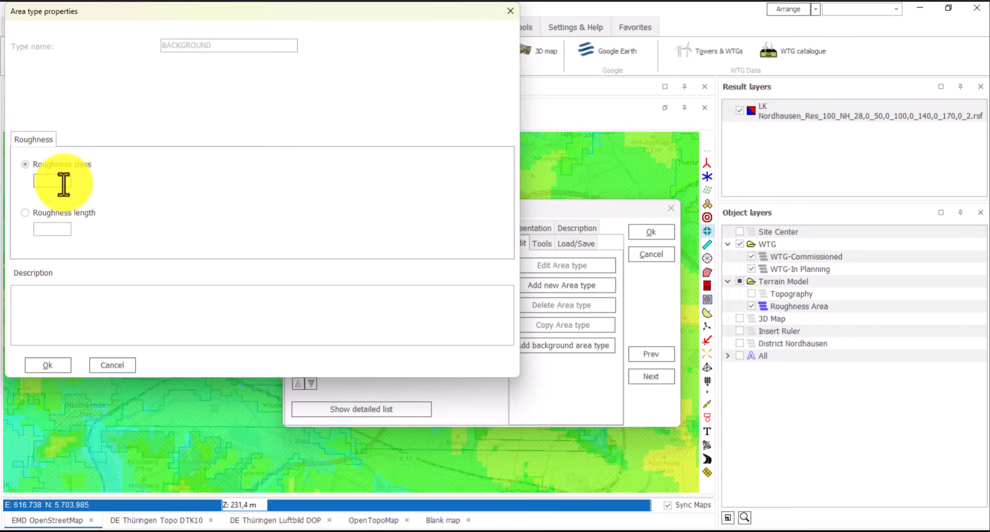
left_click(63, 182)
type("1,5")
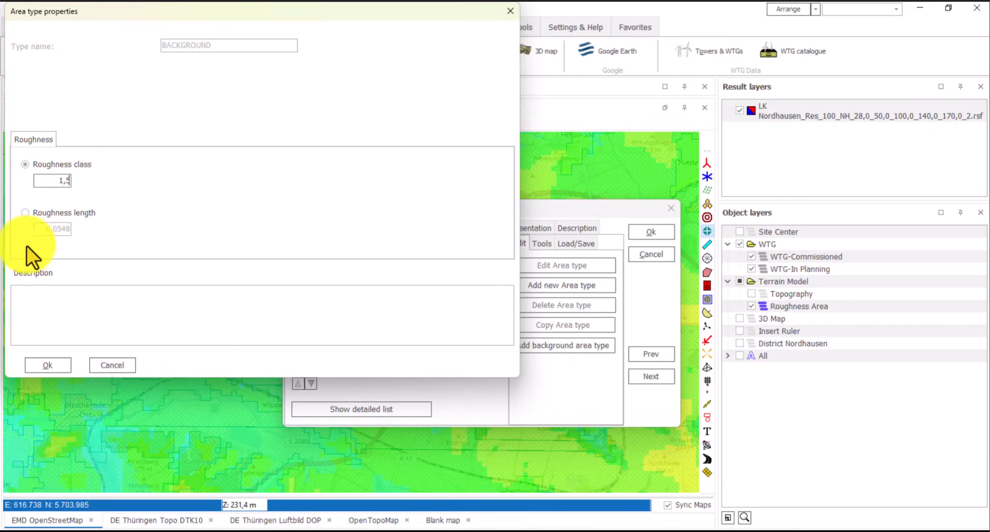
left_click(58, 368)
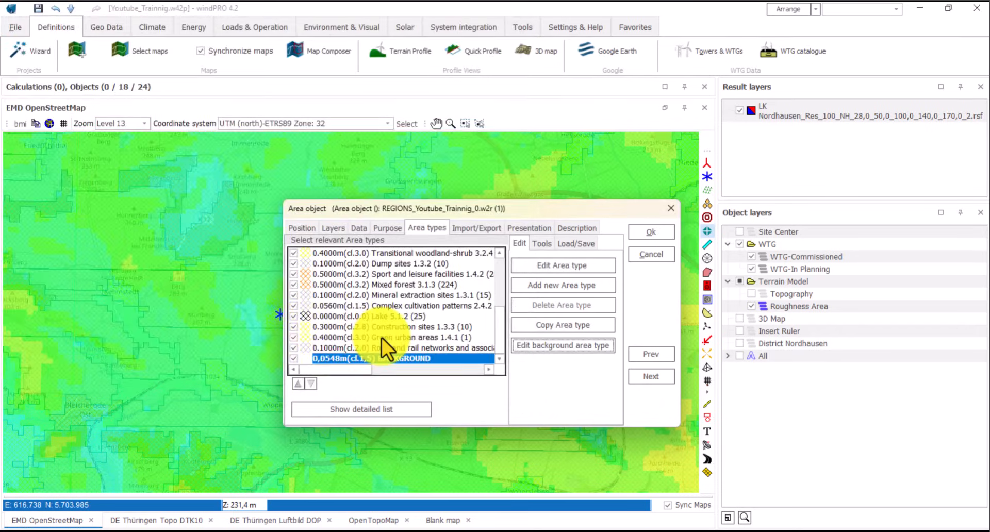
scroll(381, 338, "up", 5)
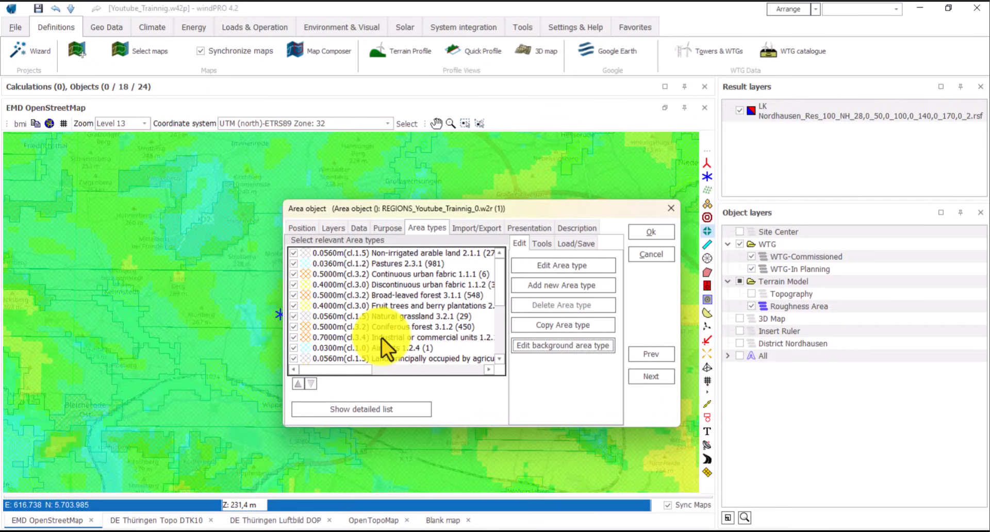
key("Down")
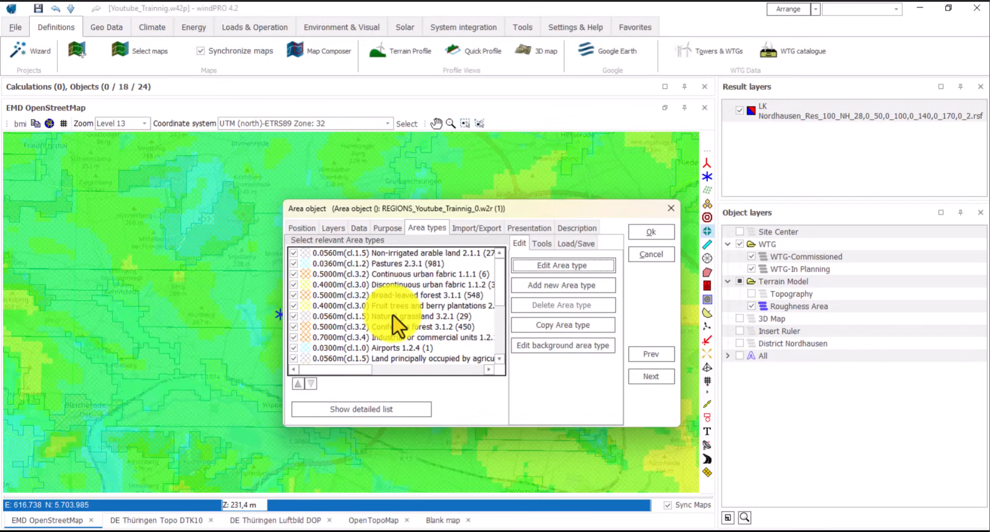
scroll(320, 276, "down", 6)
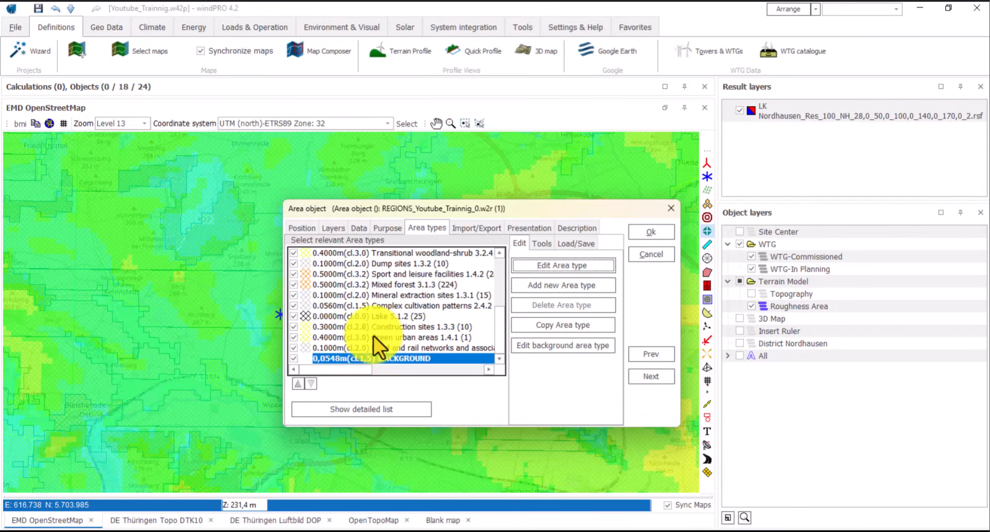
scroll(374, 336, "up", 6)
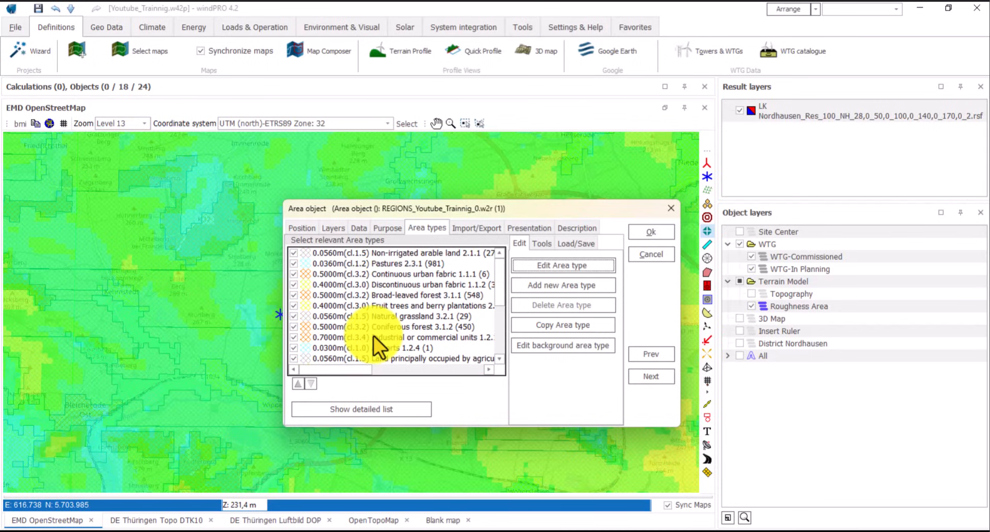
- Export the Corine roughness areas as a roughness line .wpo file, create its line object, and close the dialog
left_click(481, 228)
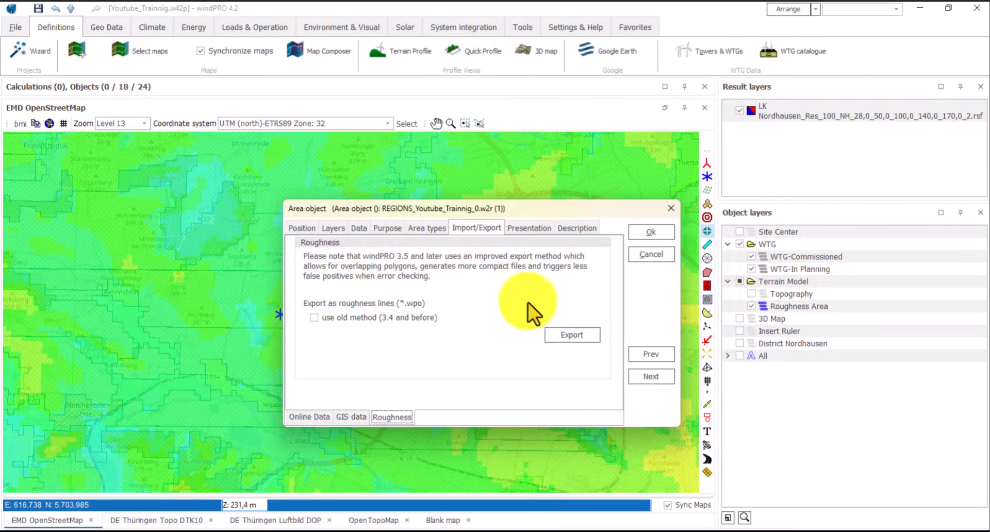
left_click(578, 336)
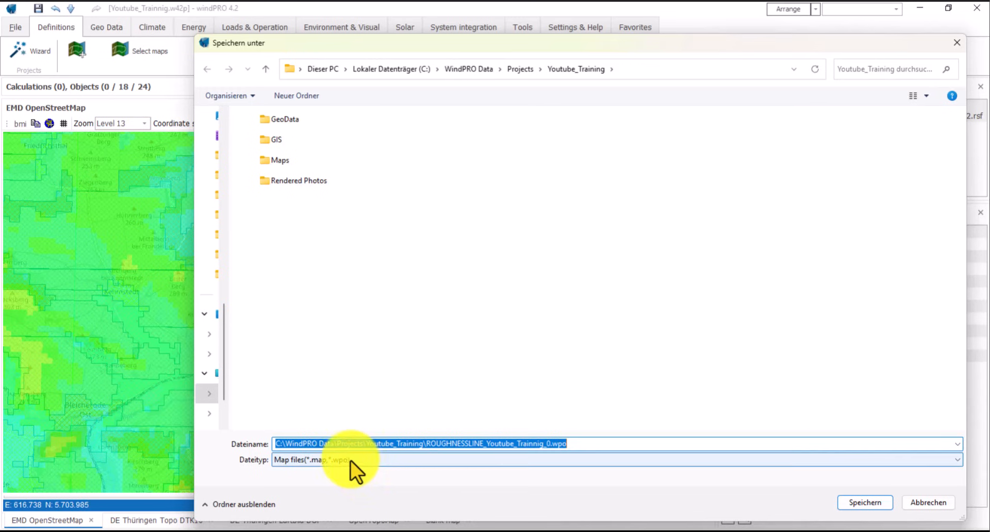
left_click(848, 503)
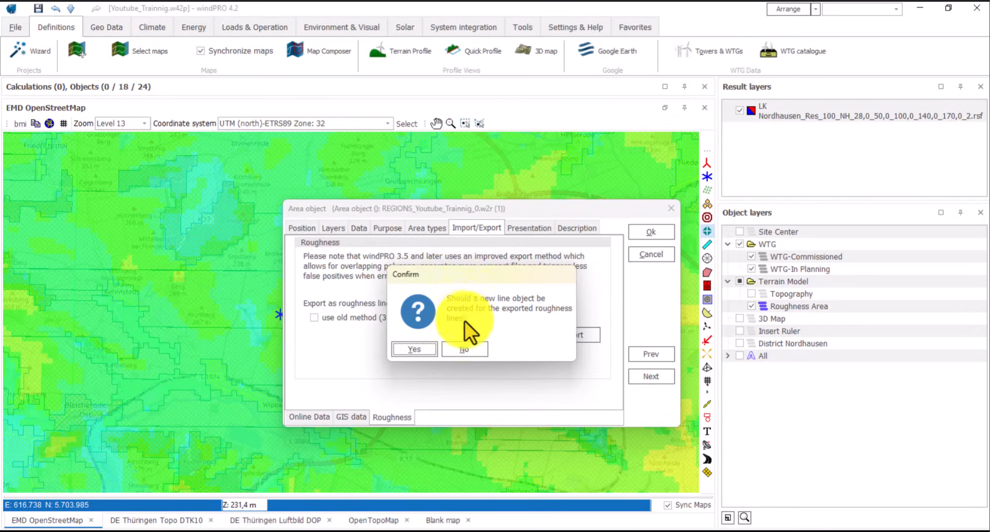
left_click(412, 350)
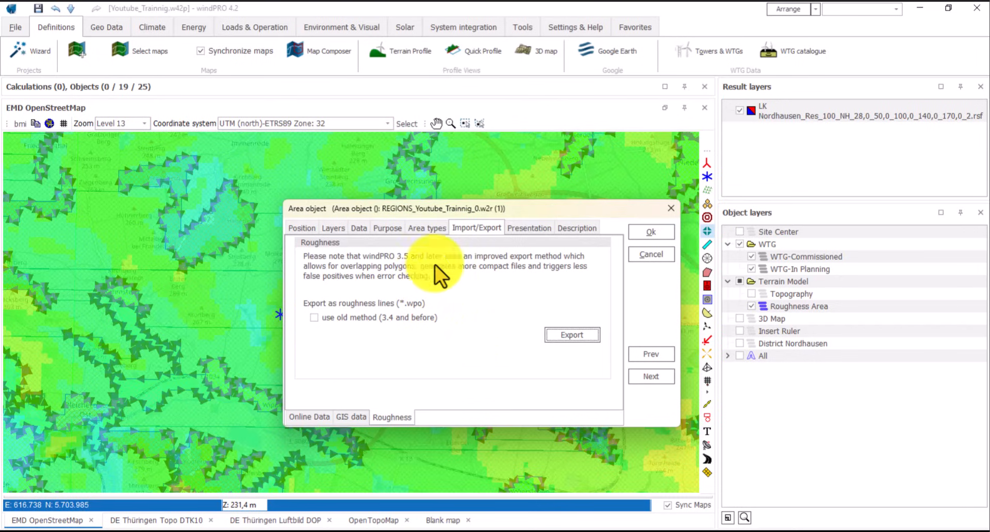
left_click(646, 231)
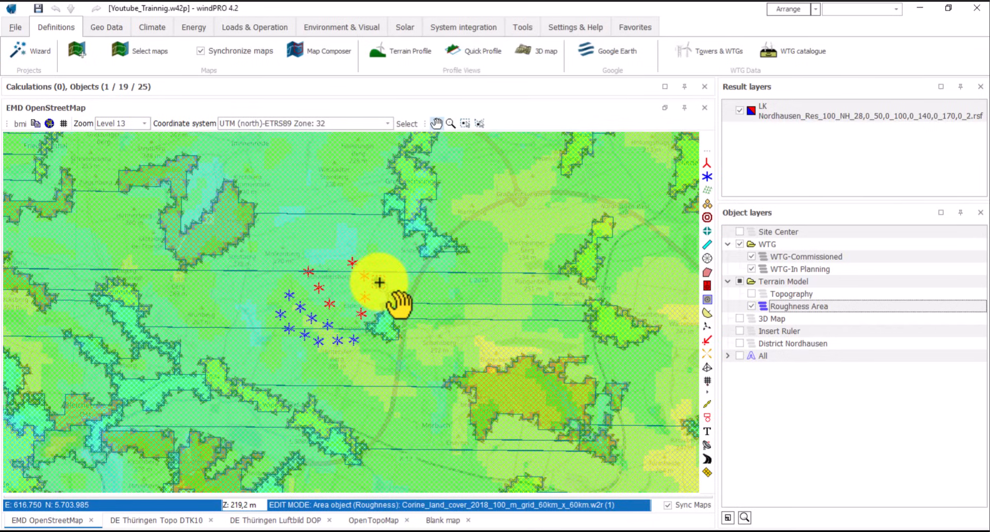
- Exit roughness area editing and pan around to inspect the roughness areas near the turbines
right_click(379, 282)
left_click(411, 320)
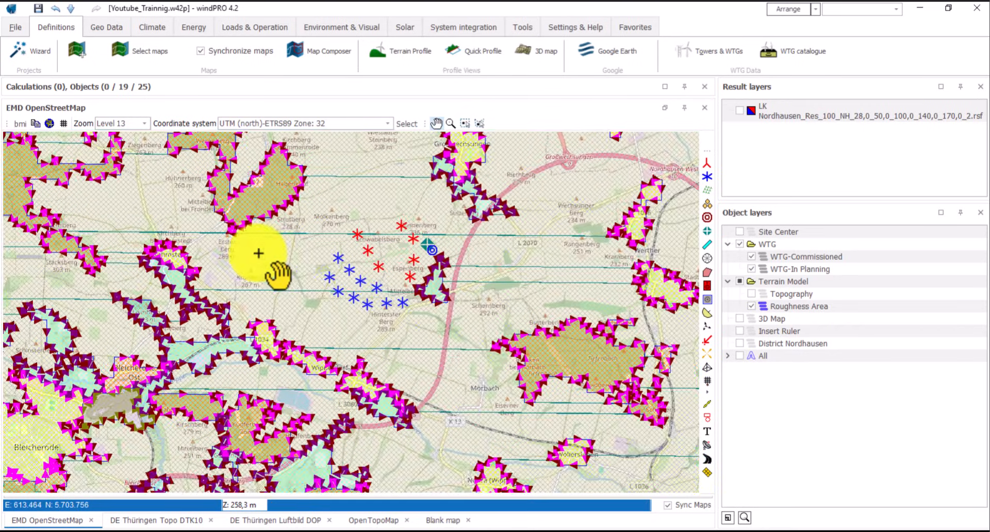
left_click_drag(258, 252, 351, 283)
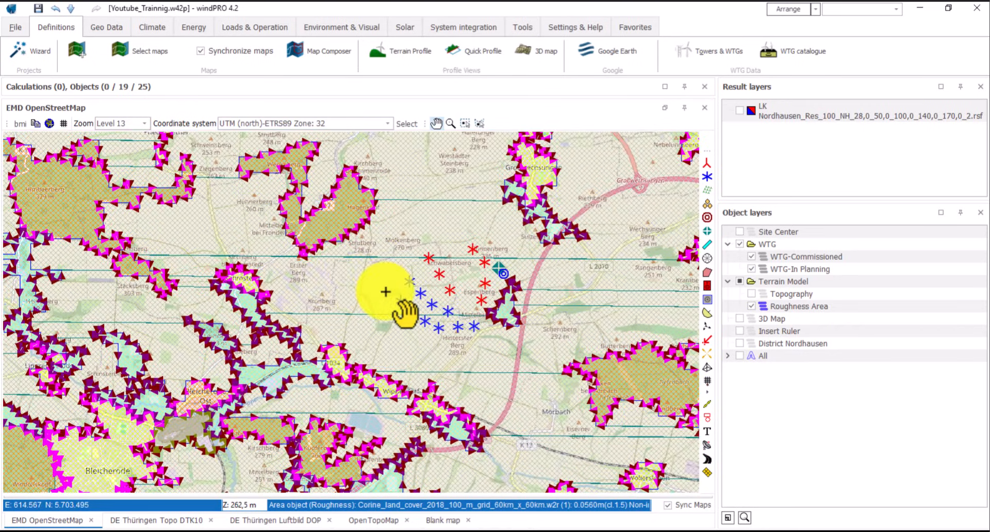
scroll(385, 292, "up", 1)
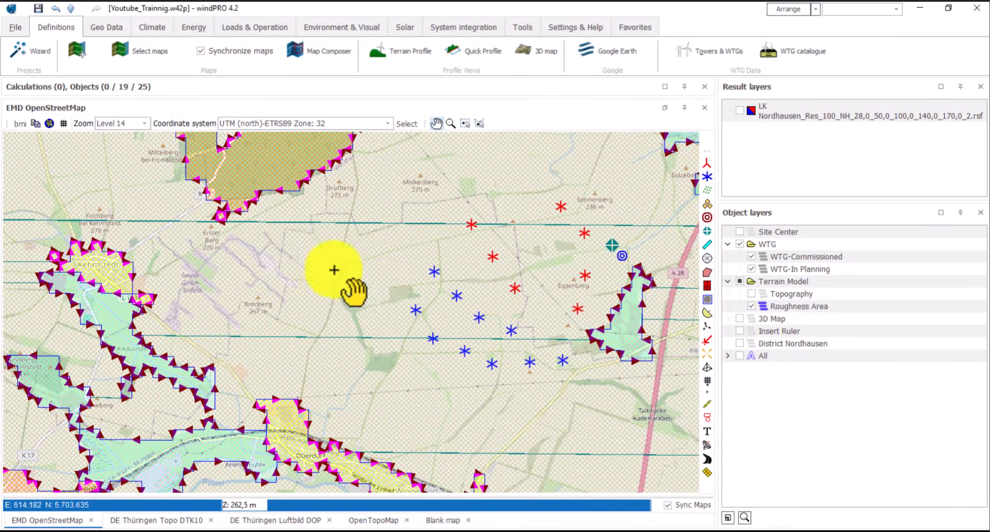
left_click_drag(336, 270, 380, 380)
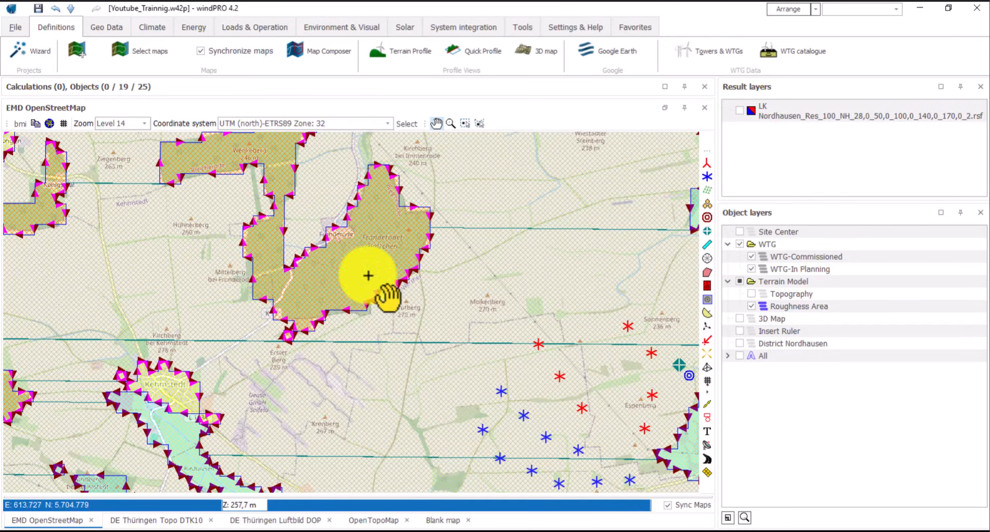
left_click_drag(369, 275, 356, 155)
left_click_drag(477, 370, 312, 167)
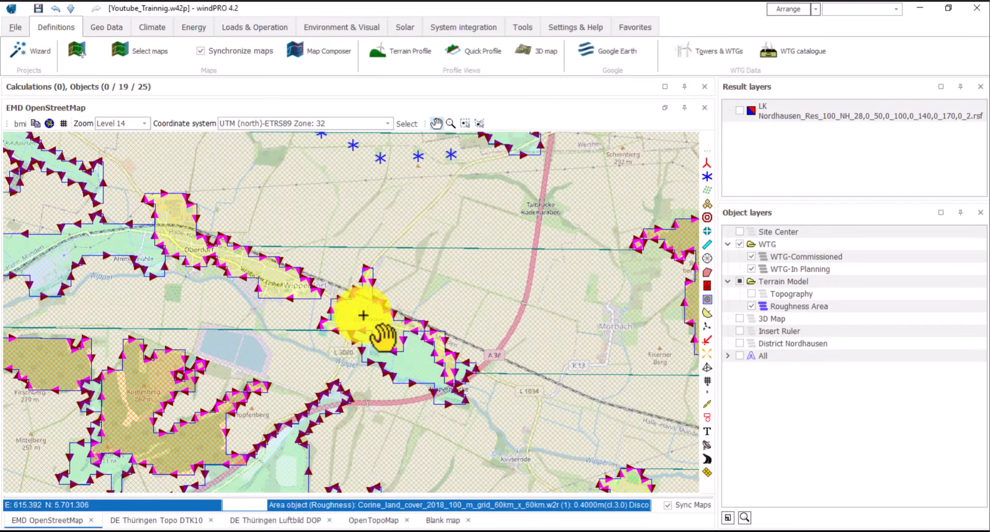
- Zoom out and uncheck the Roughness Area layer to hide the roughness polygons
scroll(441, 298, "down", 1)
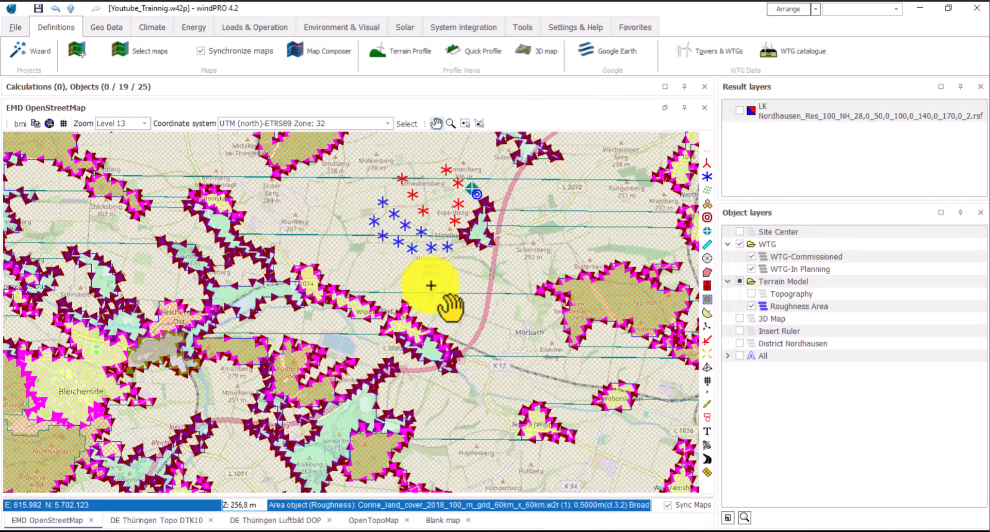
scroll(430, 285, "down", 1)
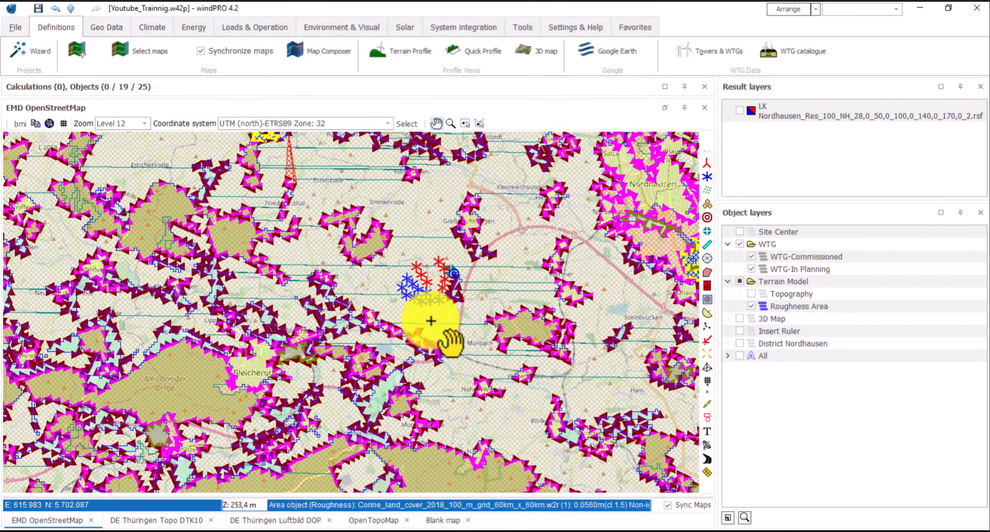
scroll(430, 285, "up", 1)
left_click(476, 227)
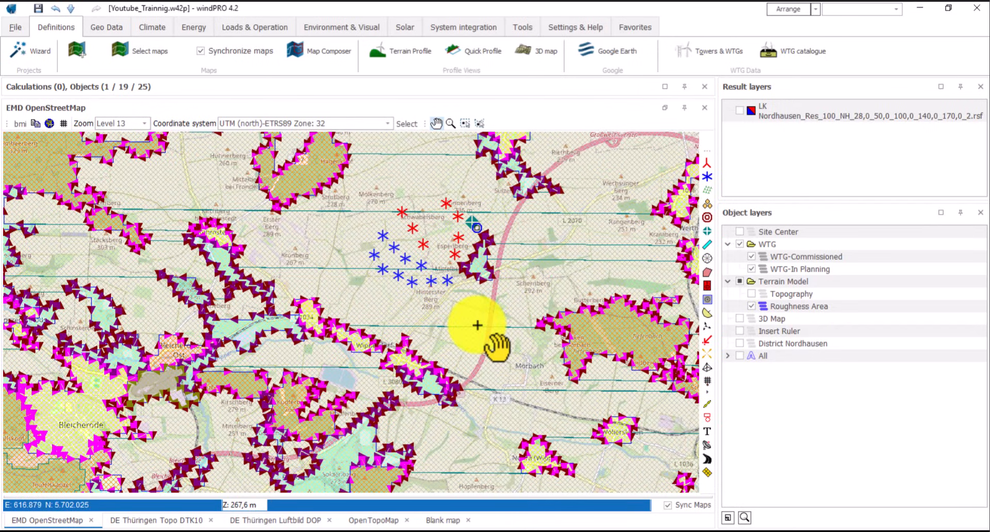
left_click(751, 306)
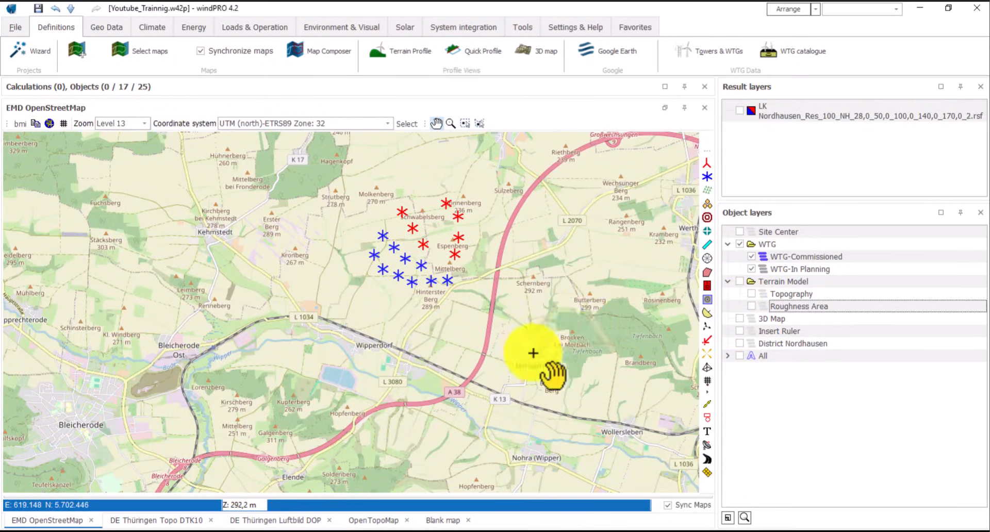
- Import ROUGHNESSLINE_Youtube_Trainnig_0.wpo as a new result layer
right_click(753, 150)
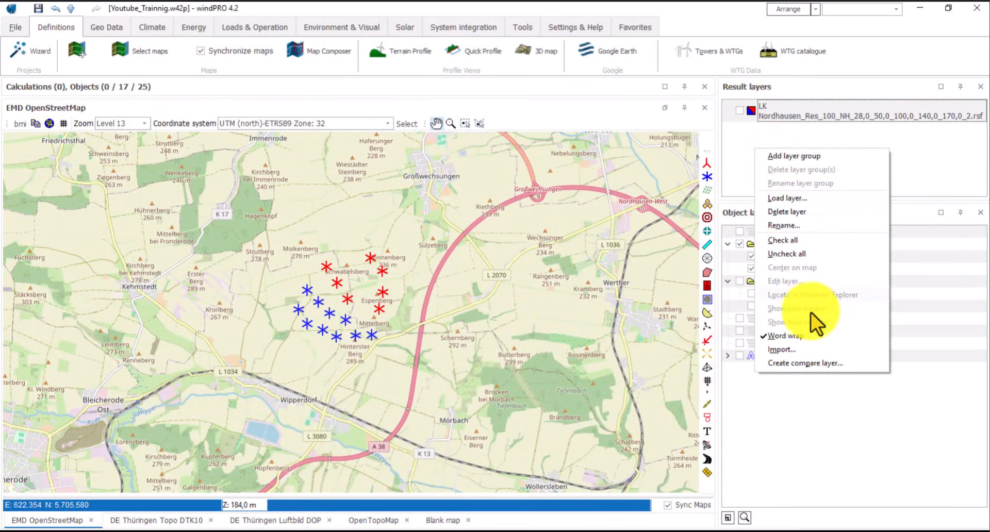
left_click(788, 350)
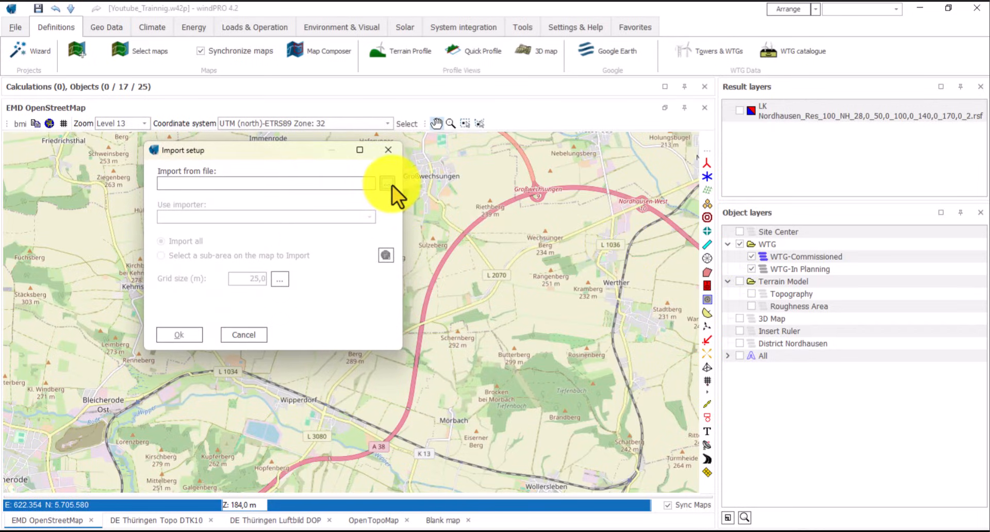
left_click(389, 184)
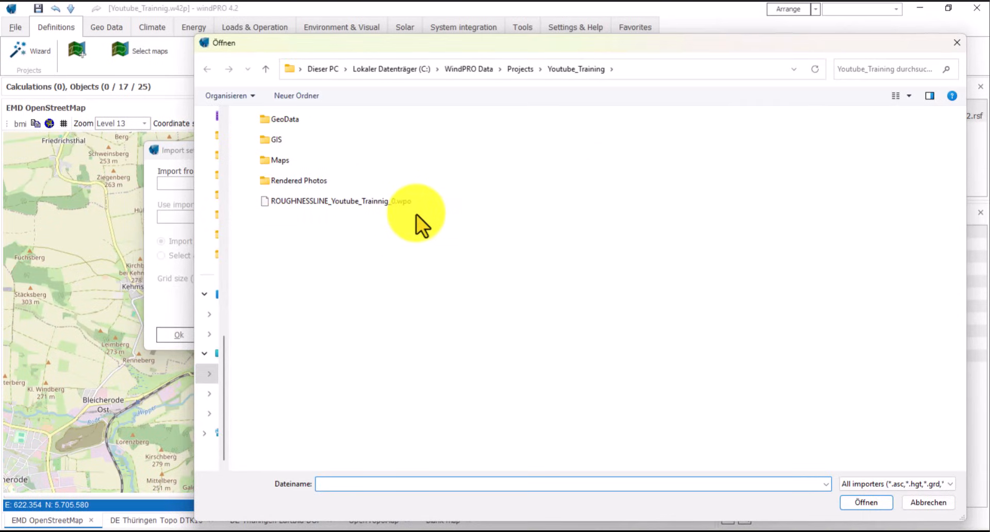
left_click(395, 206)
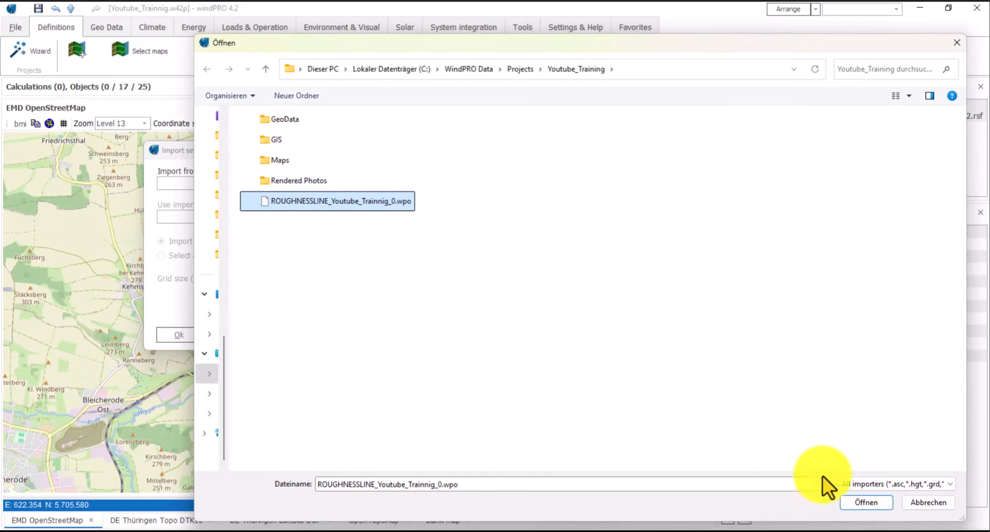
left_click(860, 503)
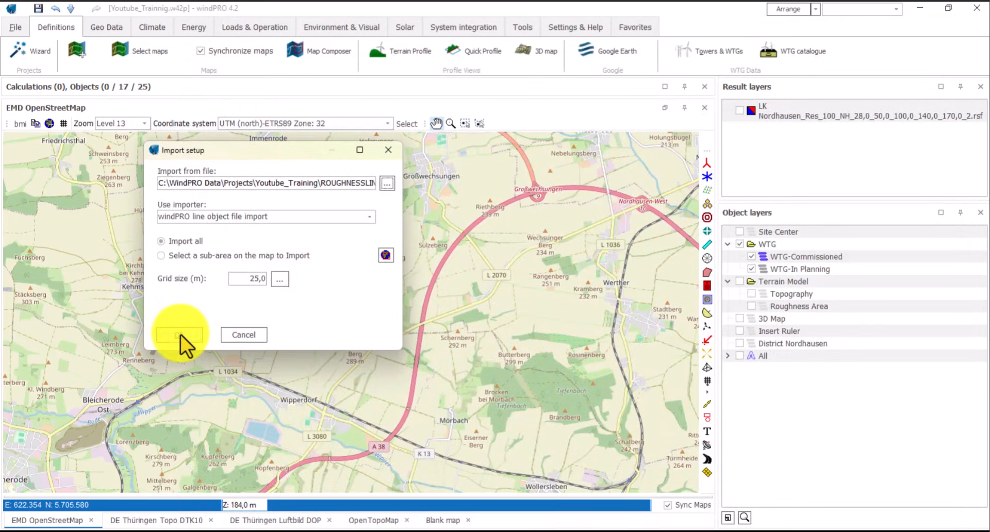
left_click(180, 335)
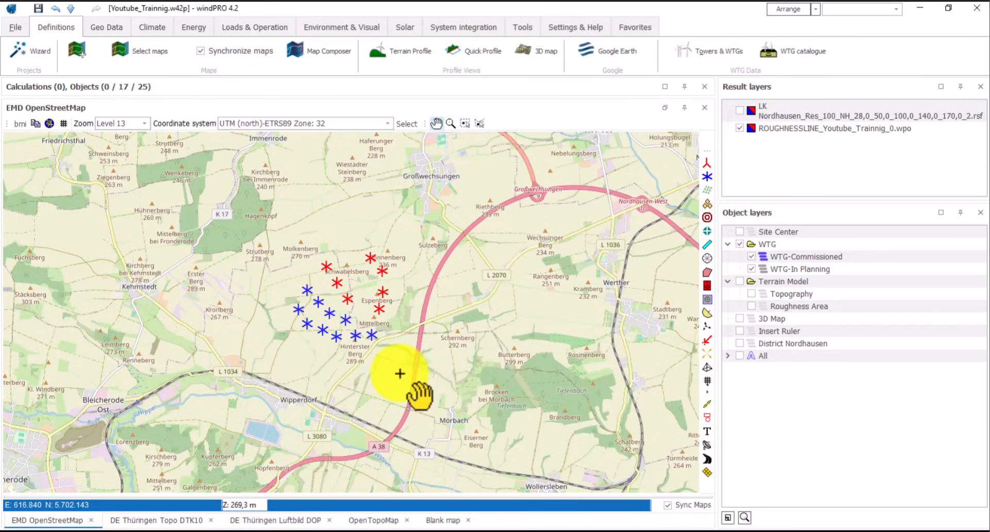
- Pan and zoom out to view the purple-and-red roughness raster around the turbine cluster
left_click_drag(378, 364, 405, 380)
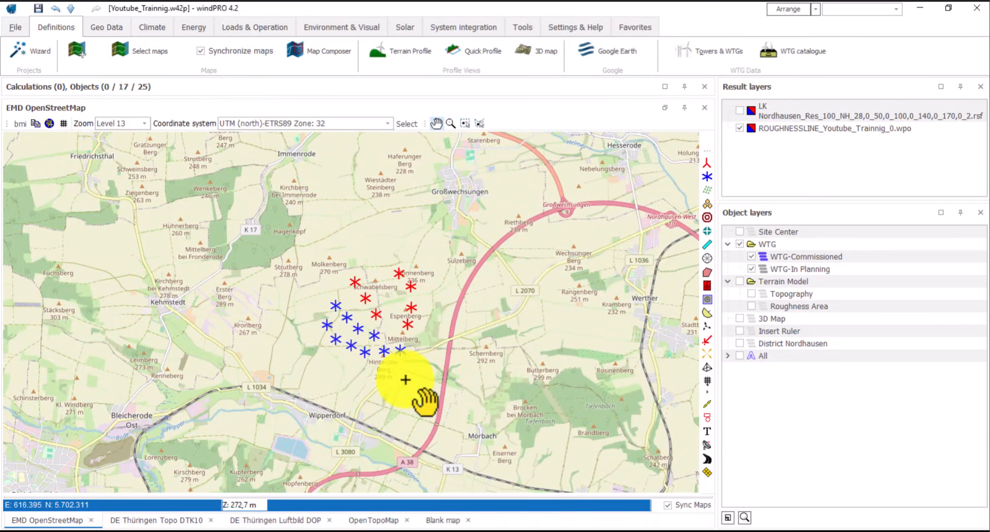
scroll(405, 380, "down", 2)
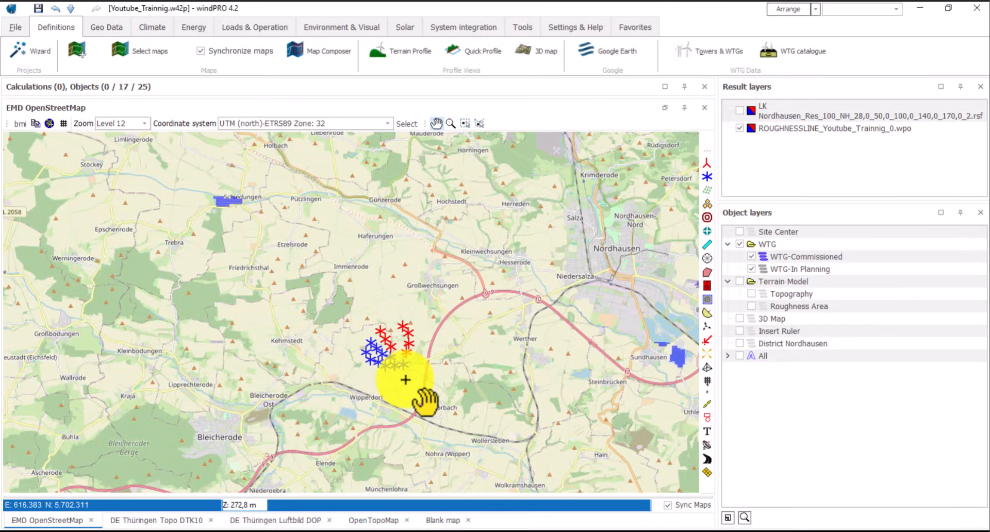
scroll(406, 380, "down", 1)
scroll(405, 380, "up", 1)
left_click_drag(409, 379, 452, 354)
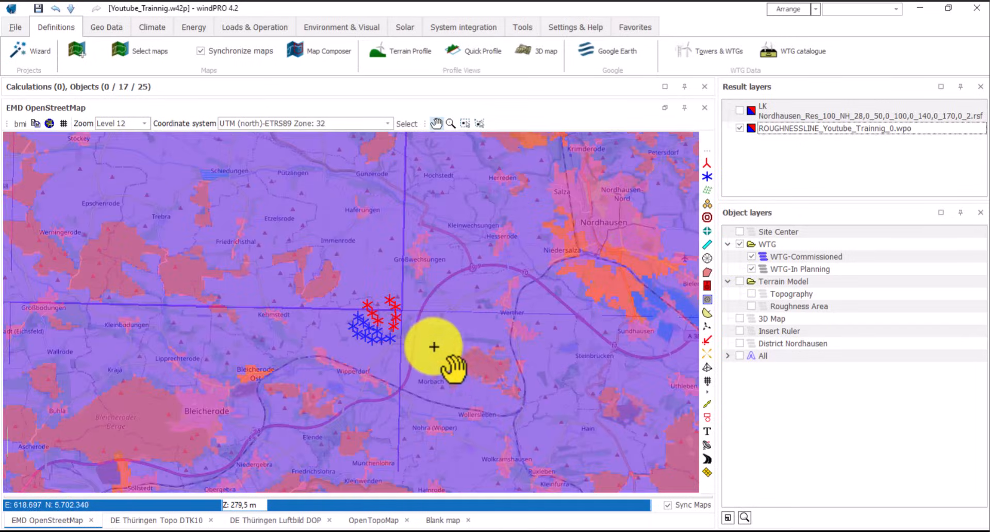
left_click_drag(457, 301, 427, 328)
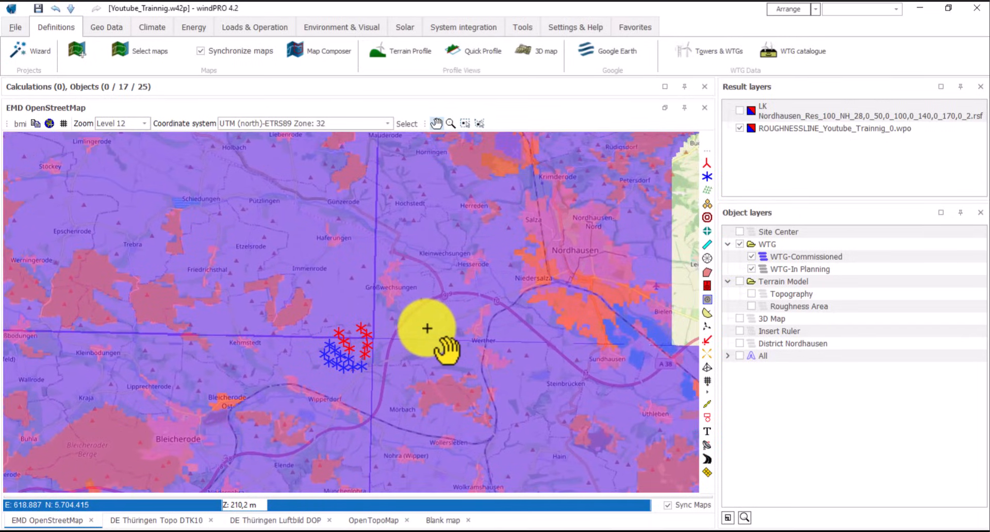
scroll(426, 328, "down", 1)
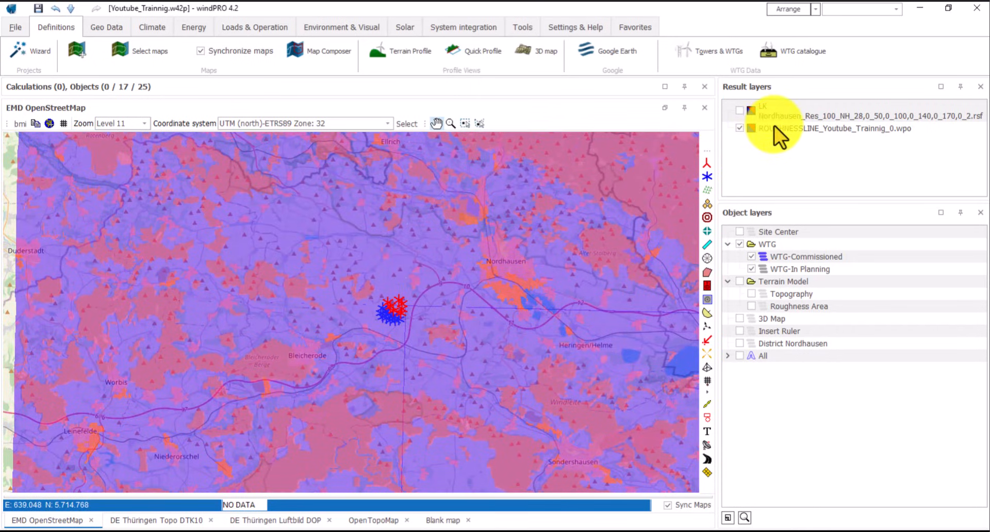
- Apply a multi-colour preset palette with a roughness class legend to the ROUGHNESSLINE raster, then switch it off
left_click(774, 127)
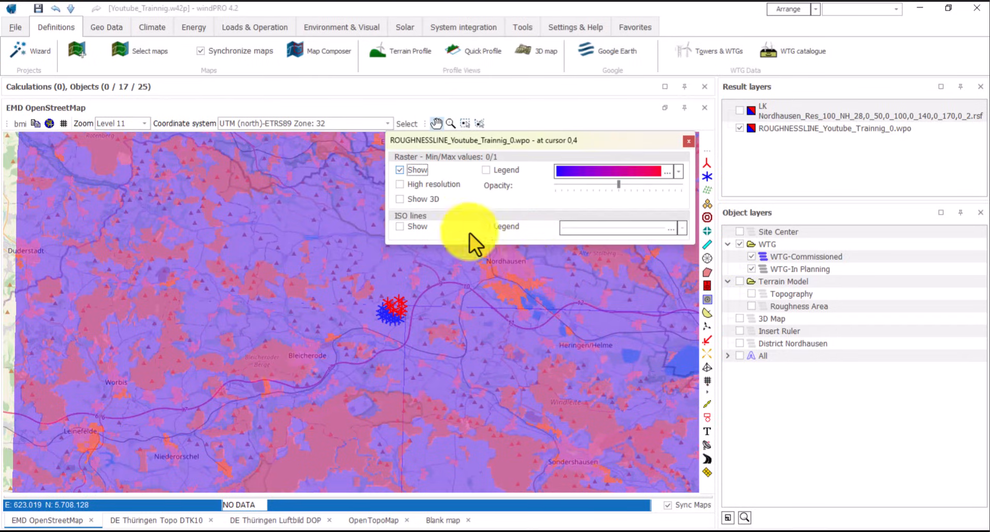
left_click(666, 172)
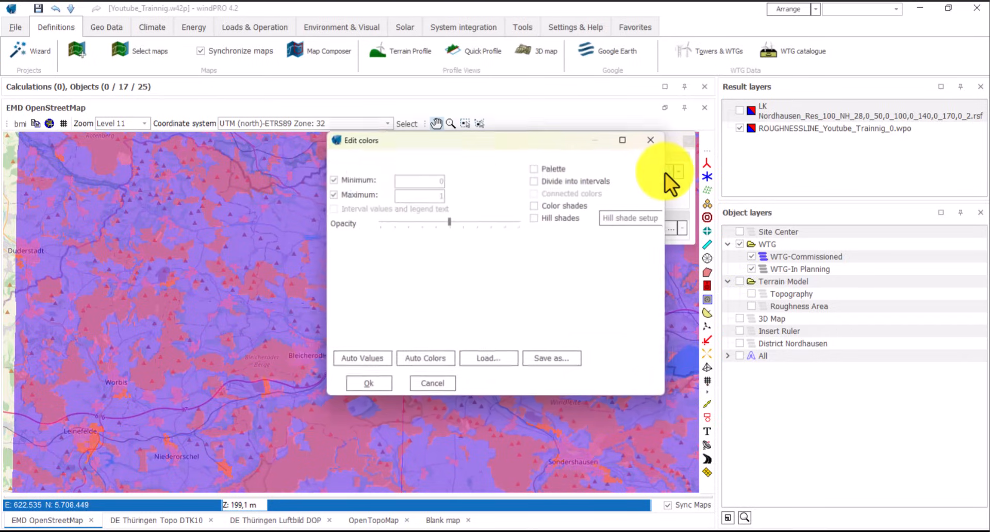
left_click(442, 384)
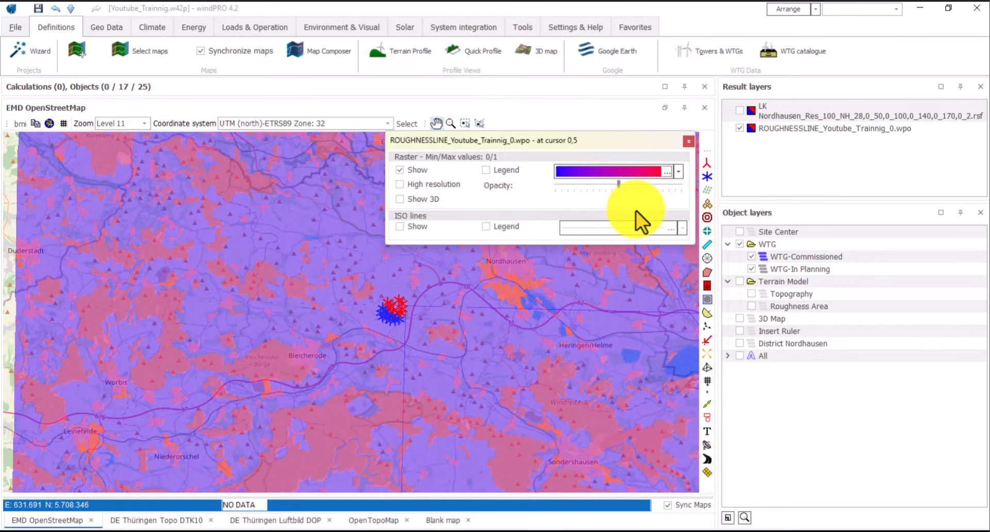
left_click(679, 172)
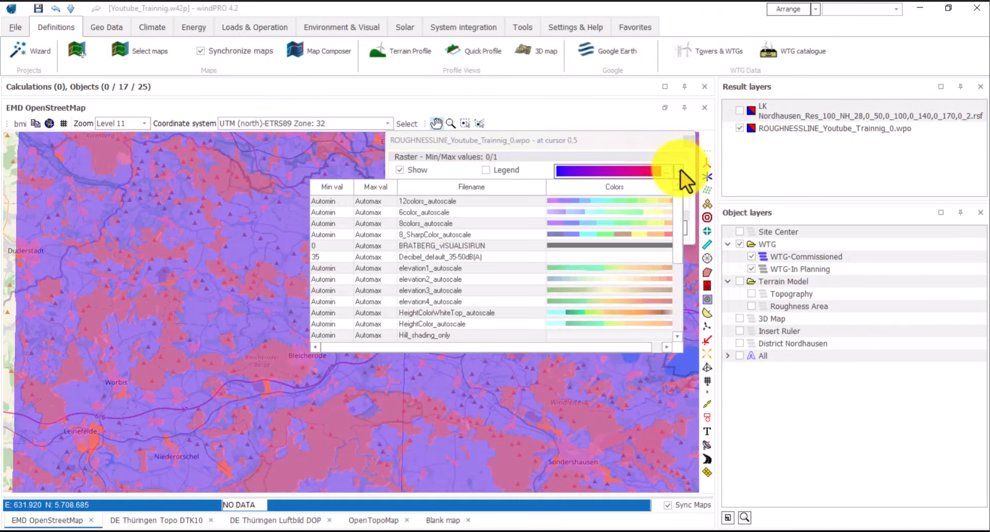
left_click(625, 209)
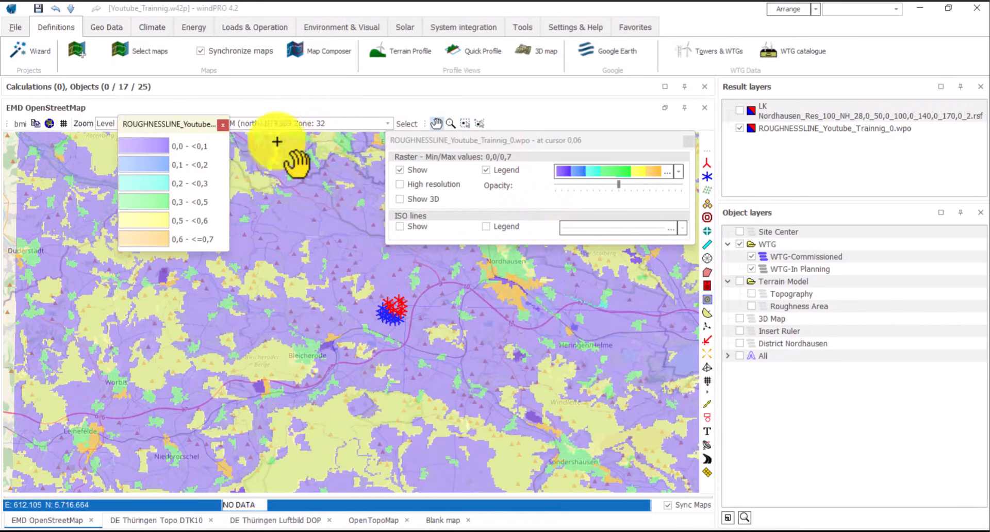
left_click_drag(193, 126, 193, 245)
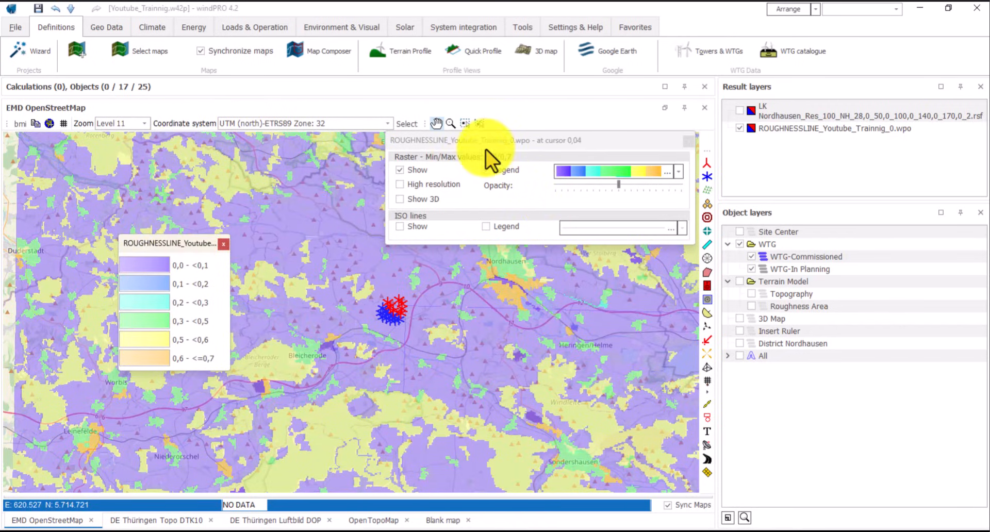
left_click(397, 184)
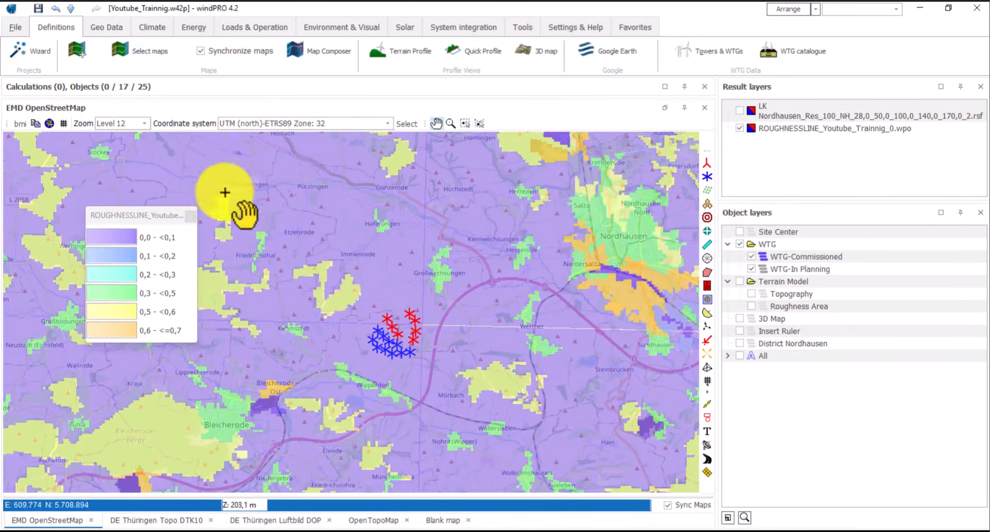
left_click(739, 129)
scroll(406, 370, "up", 1)
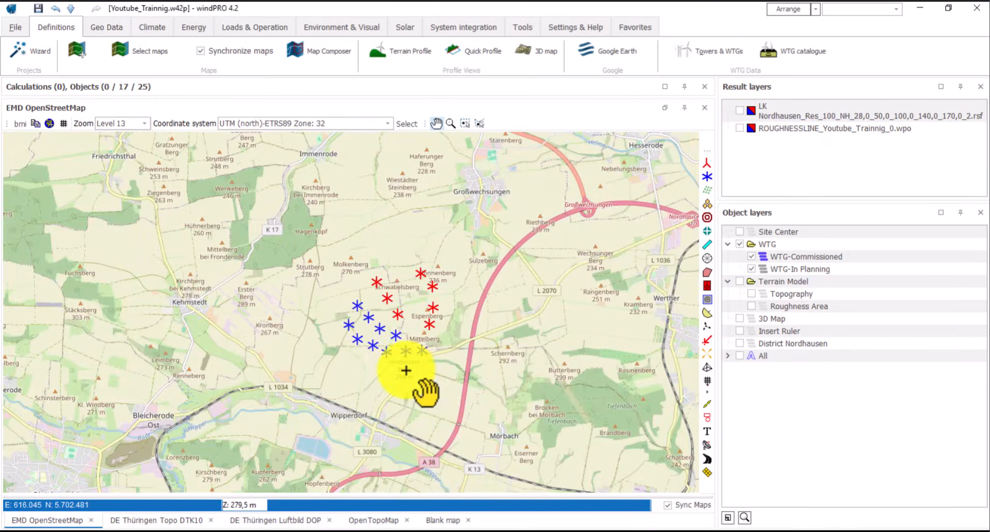